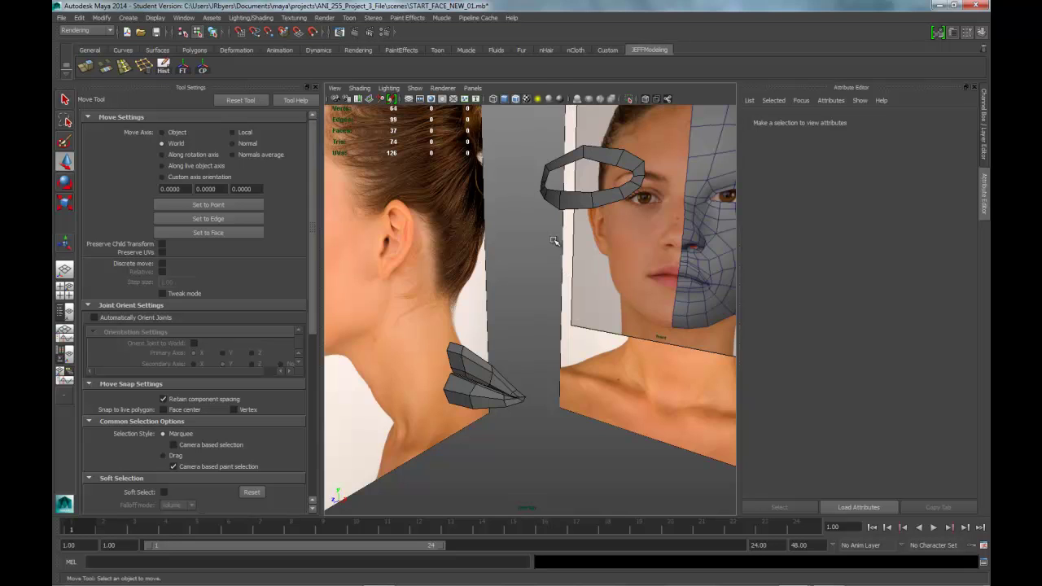
- Create a polygon plane in the front view with one width division and one height division
key(space)
scroll(558, 298, up, 2)
alt+middle_drag(559, 298, 590, 371)
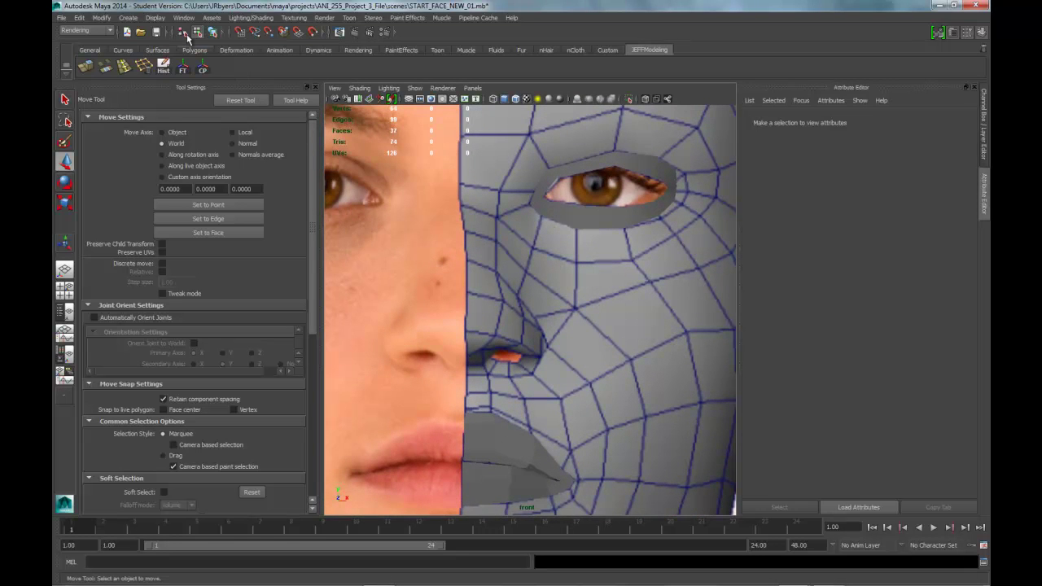
click(127, 17)
mouse_move(145, 46)
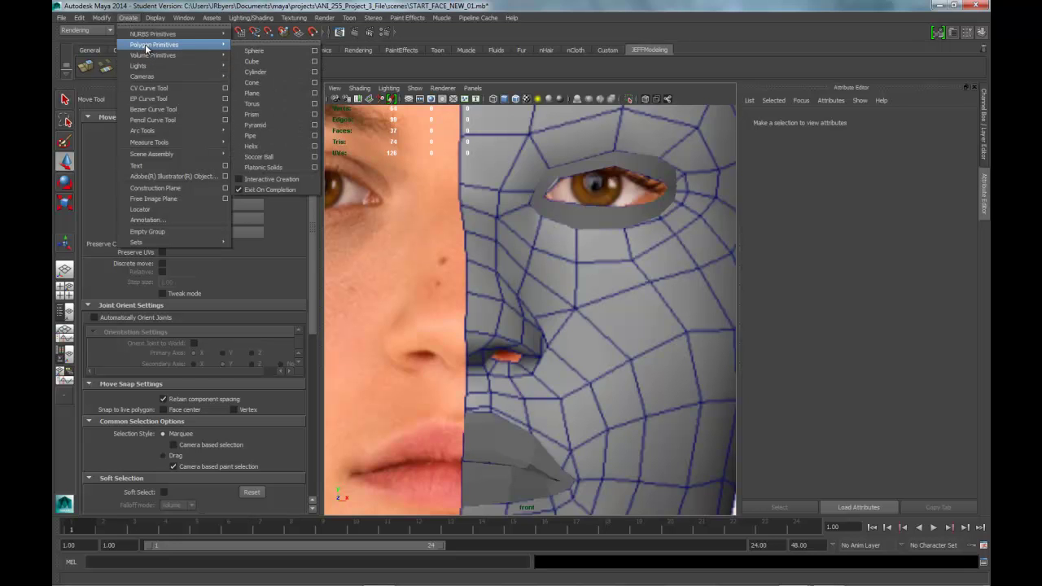
click(315, 93)
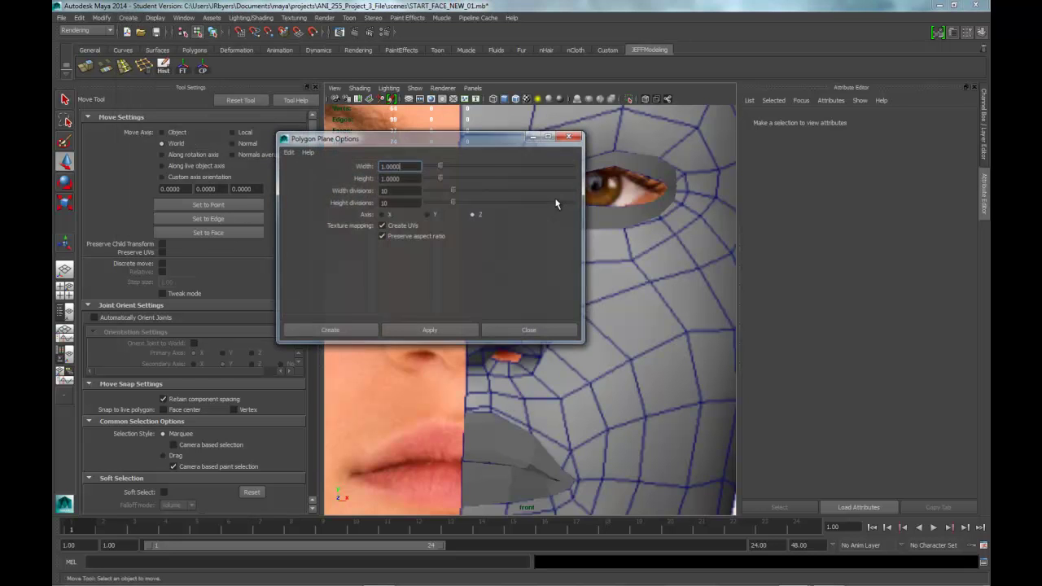
double_click(382, 191)
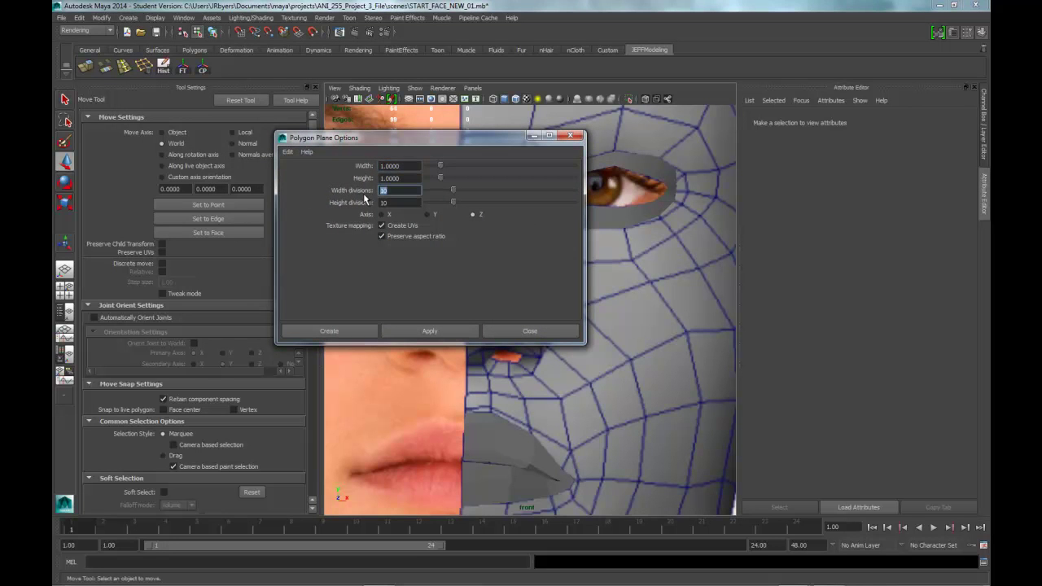
double_click(395, 202)
text(1)
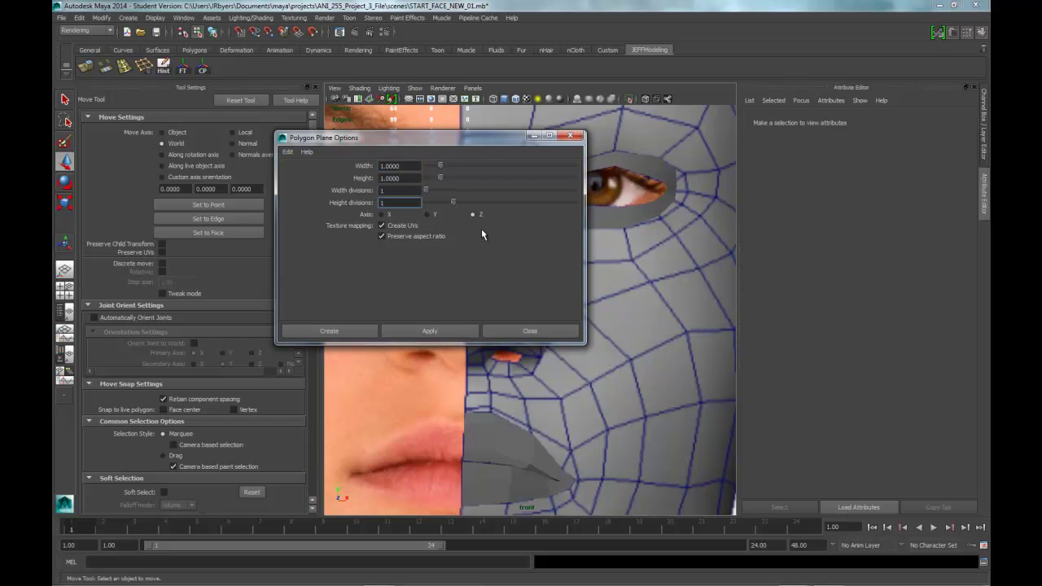
click(343, 332)
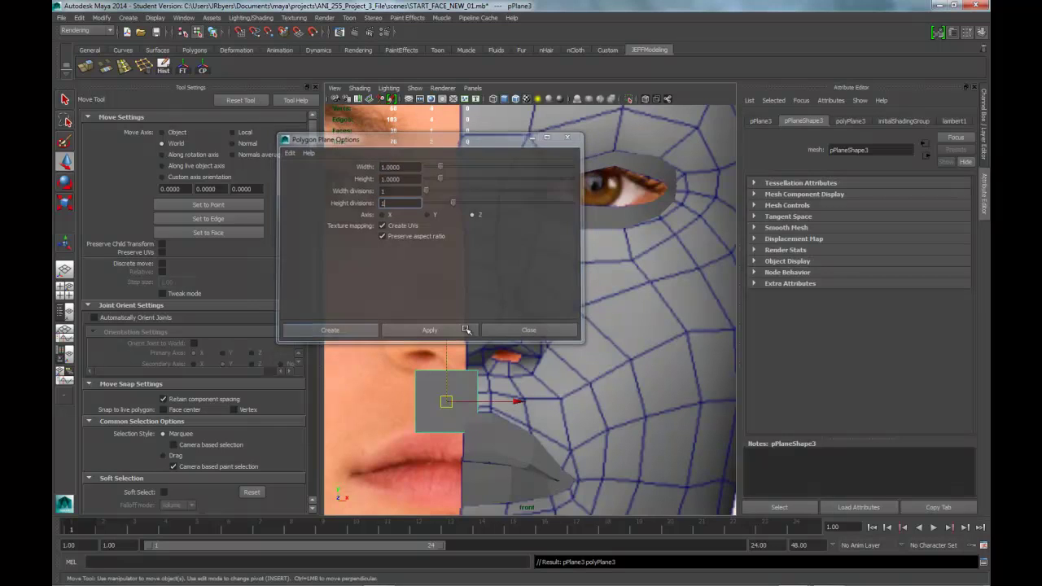
- Move the new plane up to the top of the forehead beside the centre line, at about X 0.75, Y 9.62
drag(447, 333, 517, 153)
alt+middle_drag(596, 221, 539, 394)
alt+middle_drag(547, 288, 560, 391)
mouse_move(577, 308)
alt+middle_down()
mouse_move(579, 392)
mouse_move(586, 291)
alt+middle_up()
drag(453, 399, 547, 178)
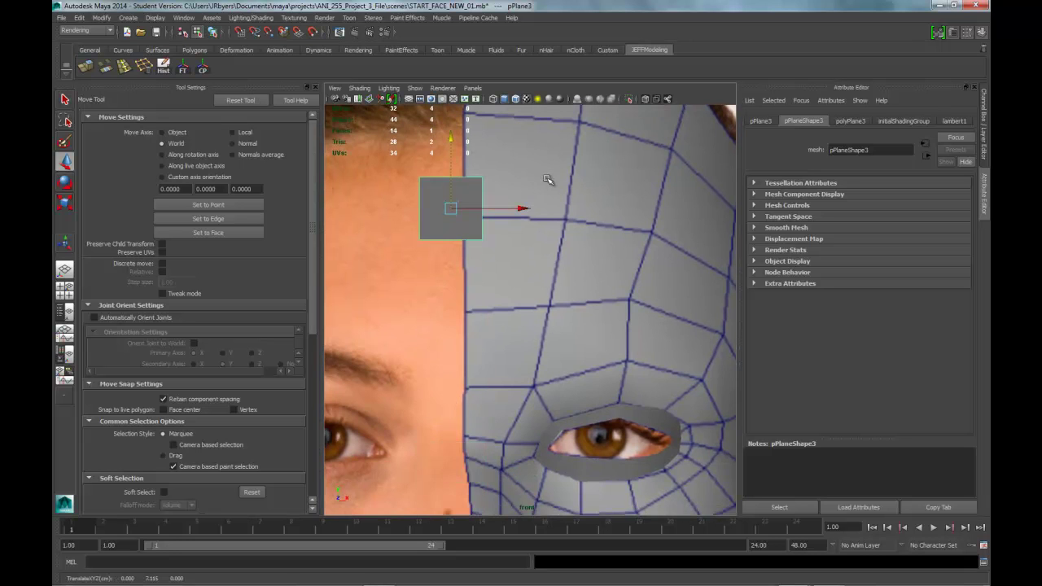
alt+middle_drag(547, 177, 515, 334)
drag(411, 292, 412, 140)
drag(488, 205, 533, 200)
- Move the plane's four corner vertices in the front view to match the topmost inner quad of the reference wireframe
right_click(445, 173)
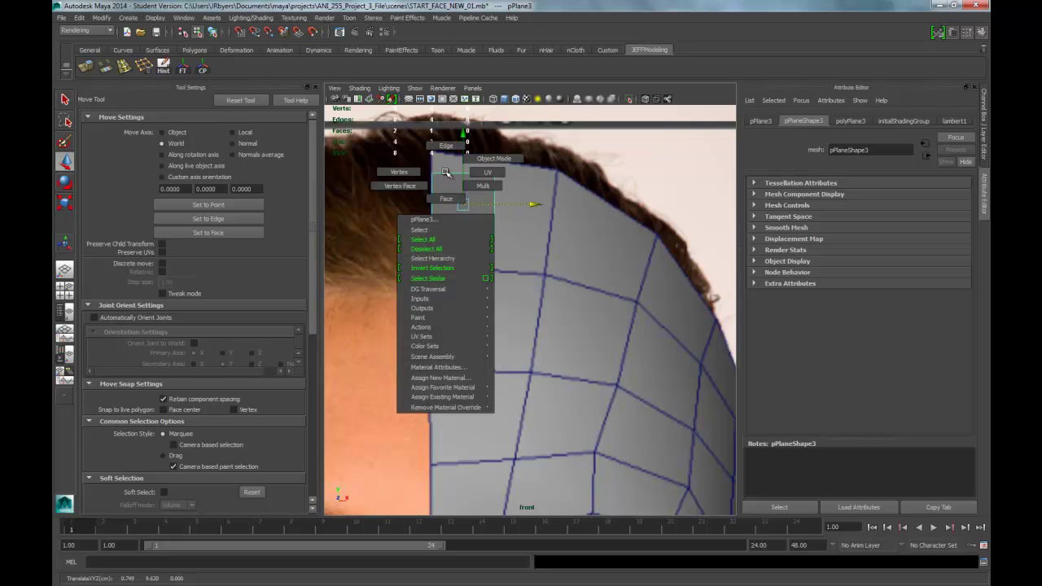
click(399, 172)
click(436, 173)
drag(437, 174, 438, 153)
click(494, 168)
drag(494, 168, 558, 170)
click(494, 235)
drag(495, 234, 544, 276)
click(431, 237)
drag(432, 237, 434, 264)
- Move the whole plane forward in the side view until it meets the top front of the head profile
right_drag(504, 222, 505, 195)
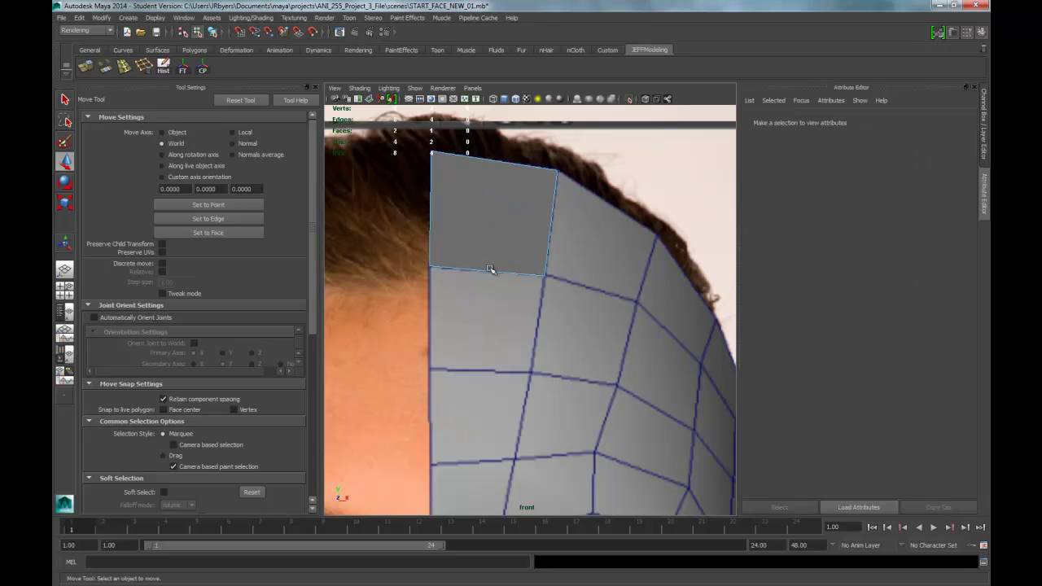
click(490, 269)
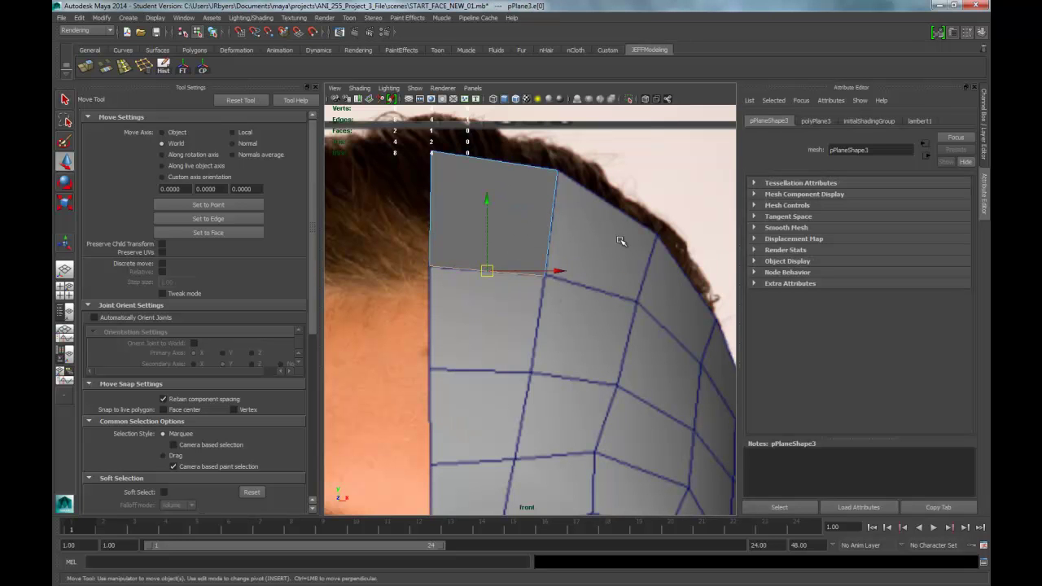
mouse_move(527, 208)
right_down()
mouse_move(539, 212)
mouse_move(536, 226)
right_up()
key(space)
key(space)
scroll(600, 285, down, 3)
scroll(600, 291, up, 5)
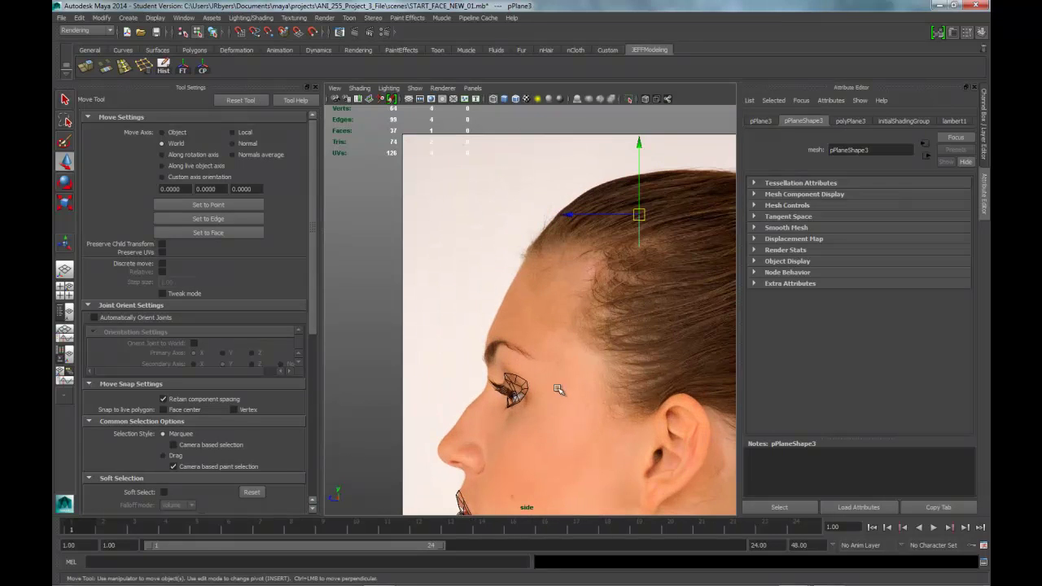
drag(572, 217, 517, 222)
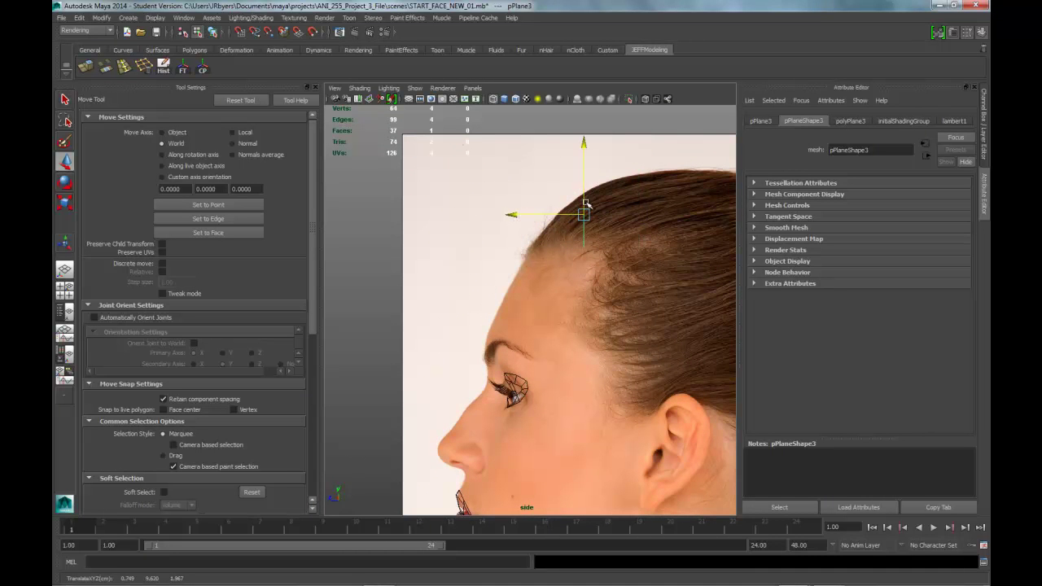
scroll(551, 225, up, 3)
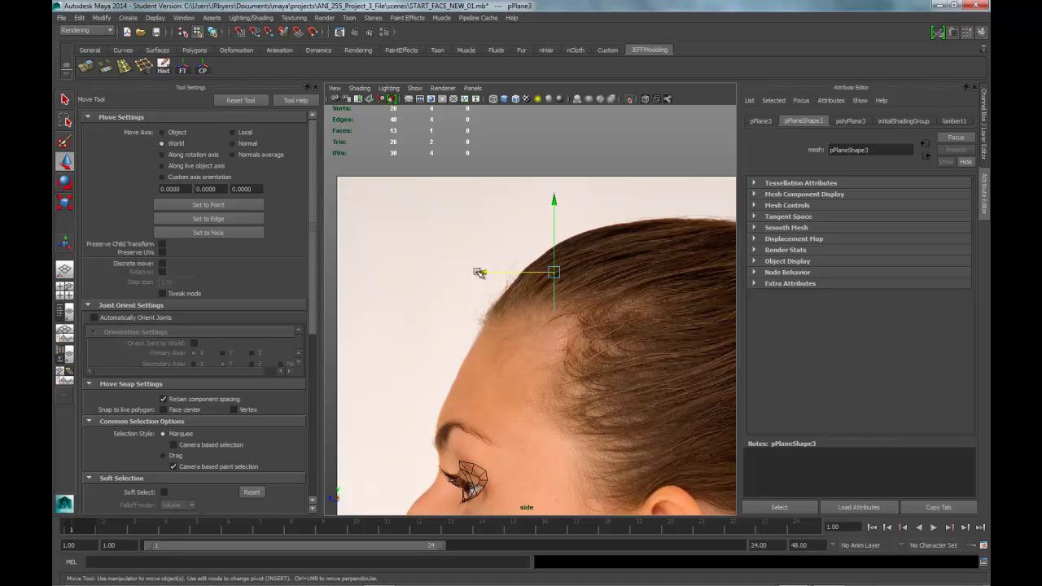
drag(499, 272, 489, 273)
- Move the plane's two lower vertices forward to the hairline in the side view so the face slopes along the head
right_drag(560, 305, 509, 304)
click(558, 306)
shift+drag(575, 316, 575, 317)
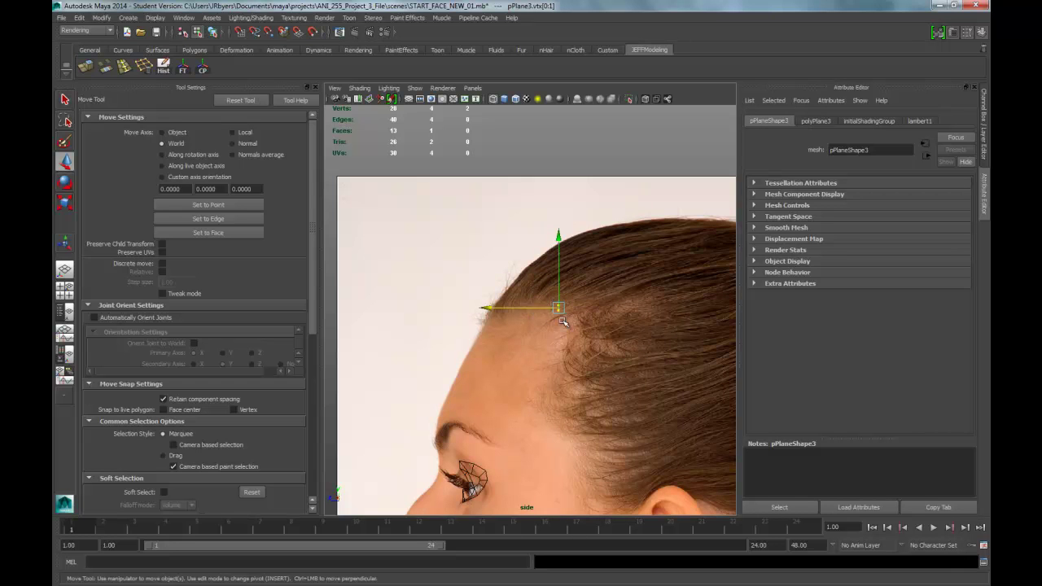
drag(506, 307, 465, 300)
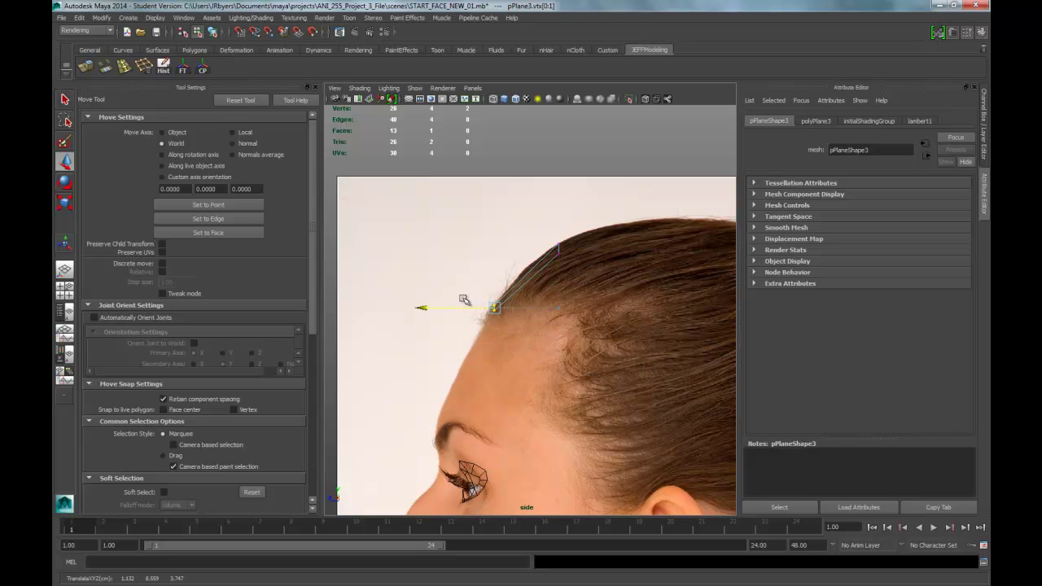
- Extrude the plane's lower edge about 1.1 cm down along the forehead
key(space)
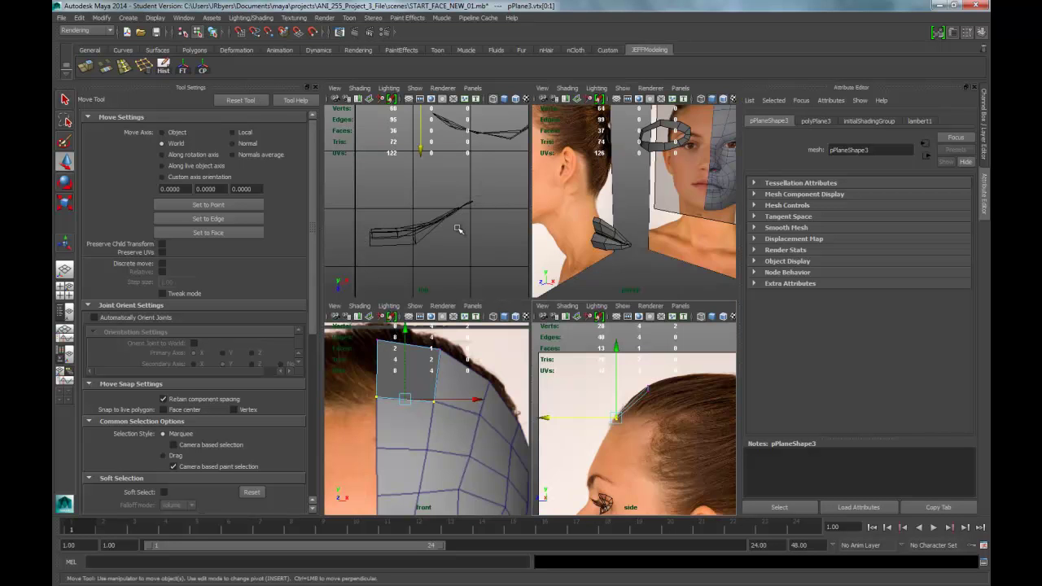
key(space)
alt+drag(507, 249, 557, 271)
right_drag(557, 271, 567, 247)
click(551, 308)
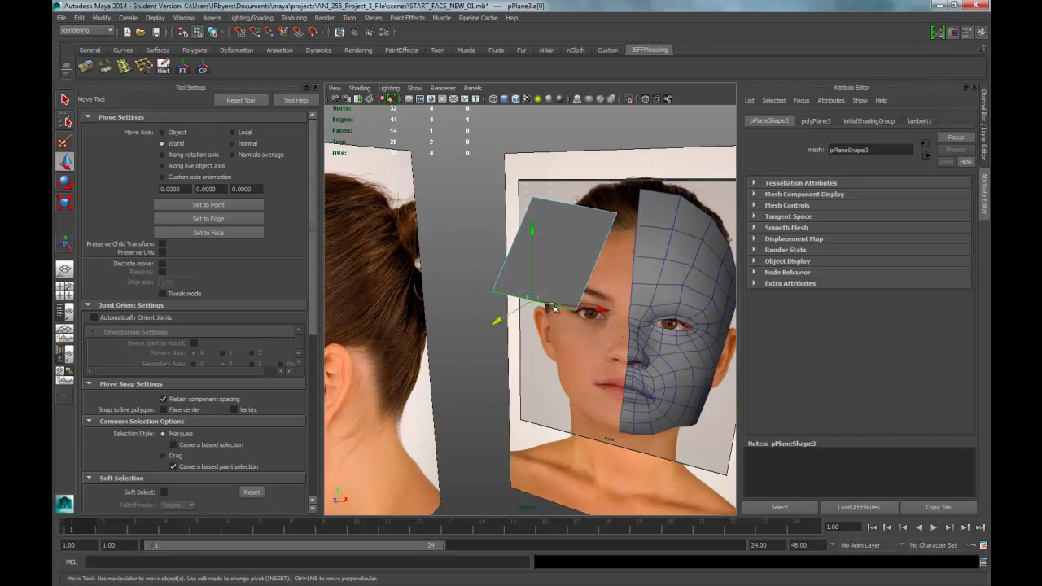
key(space)
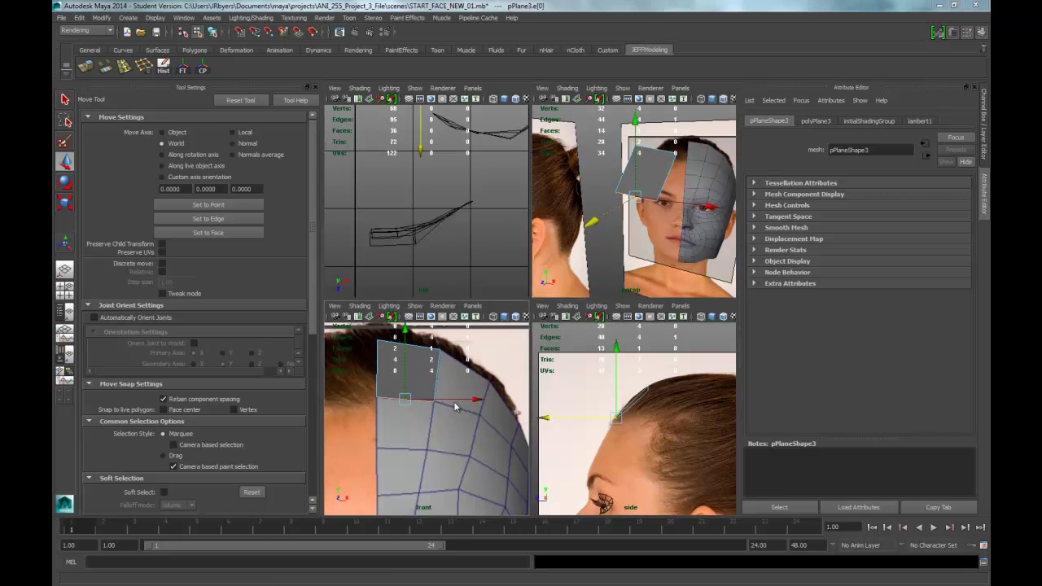
key(space)
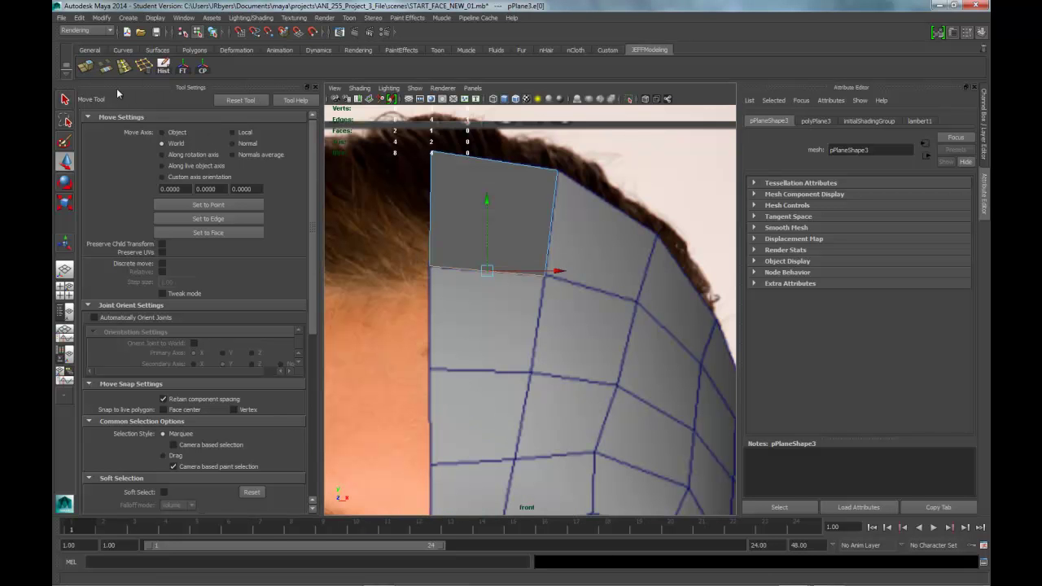
click(86, 67)
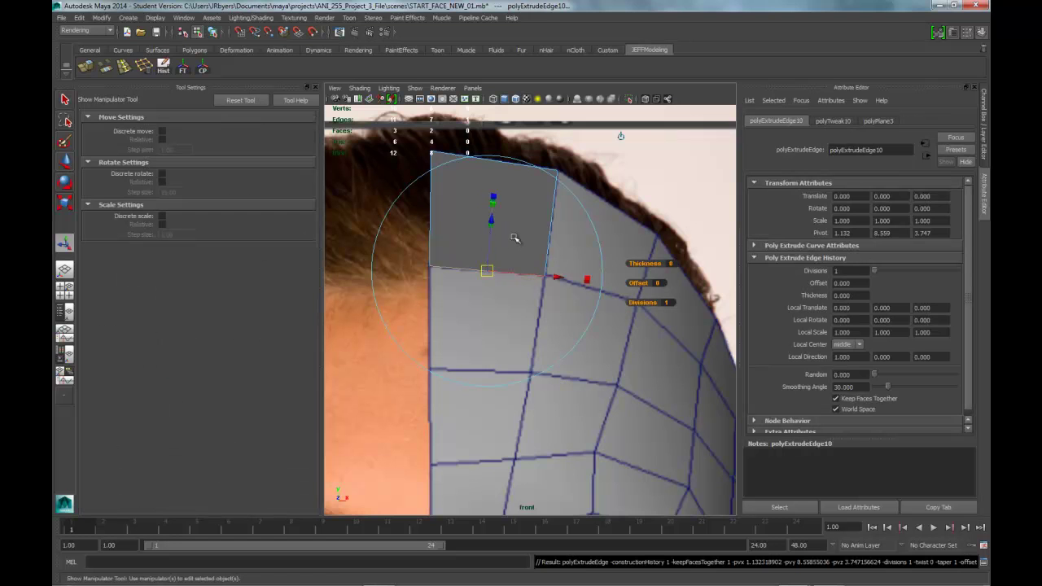
key(space)
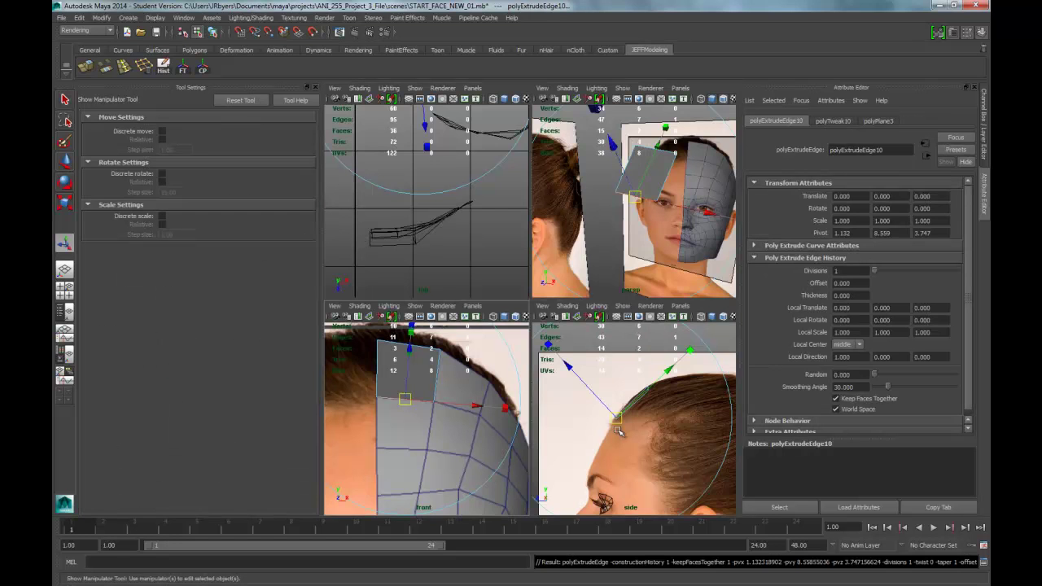
key(space)
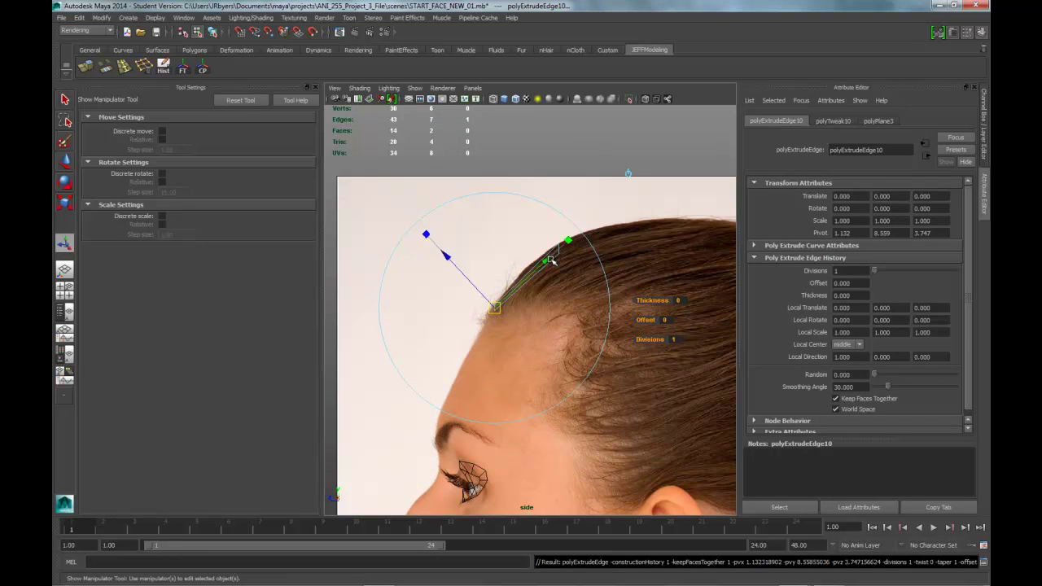
drag(548, 263, 524, 292)
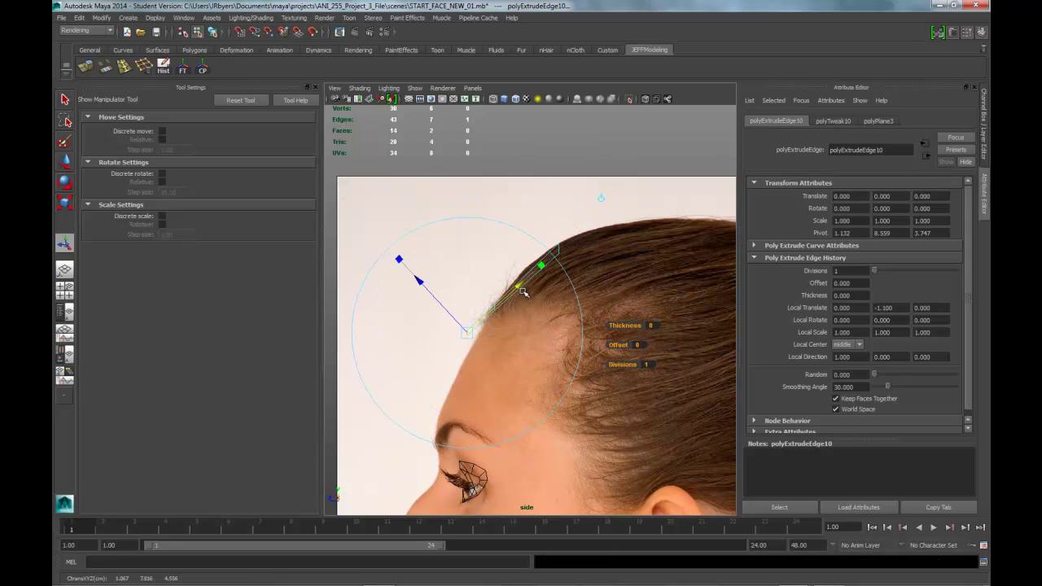
- Move the extruded edge down to the reference's next edge row in the front view and fit it to the forehead profile in the side view
key(w)
drag(469, 256, 473, 293)
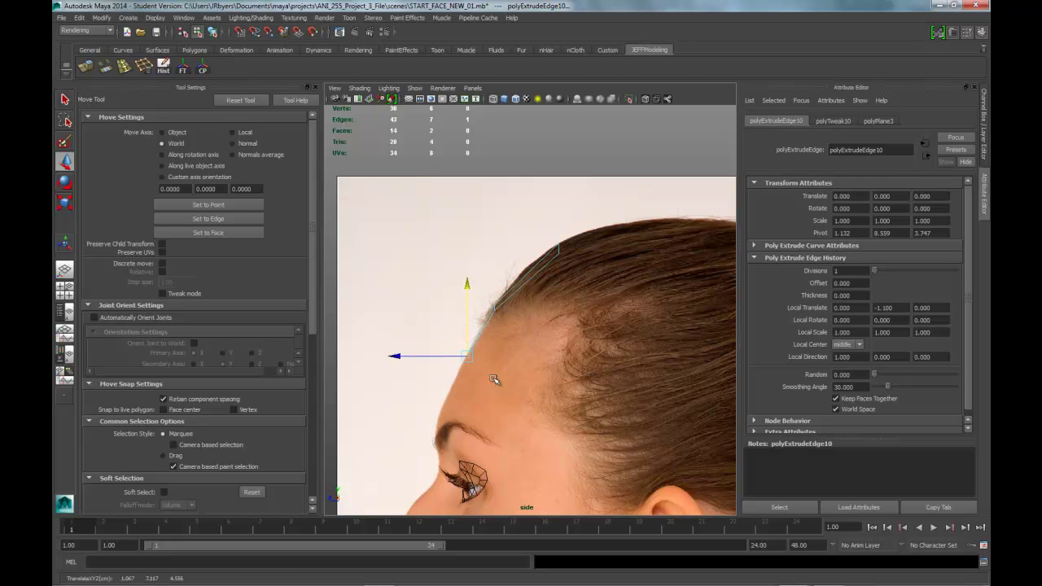
key(space)
key(space)
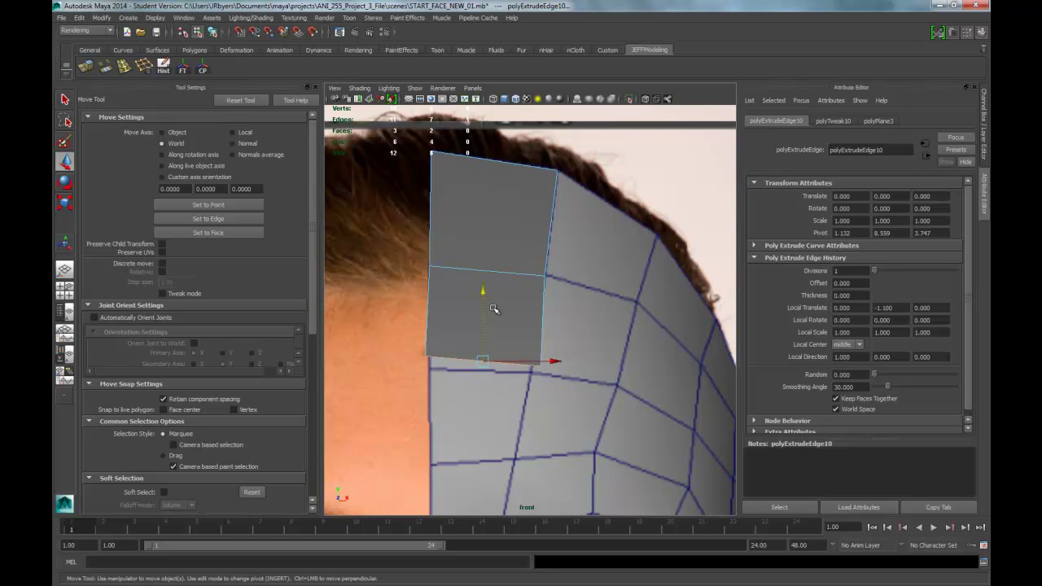
drag(482, 291, 481, 302)
key(space)
key(space)
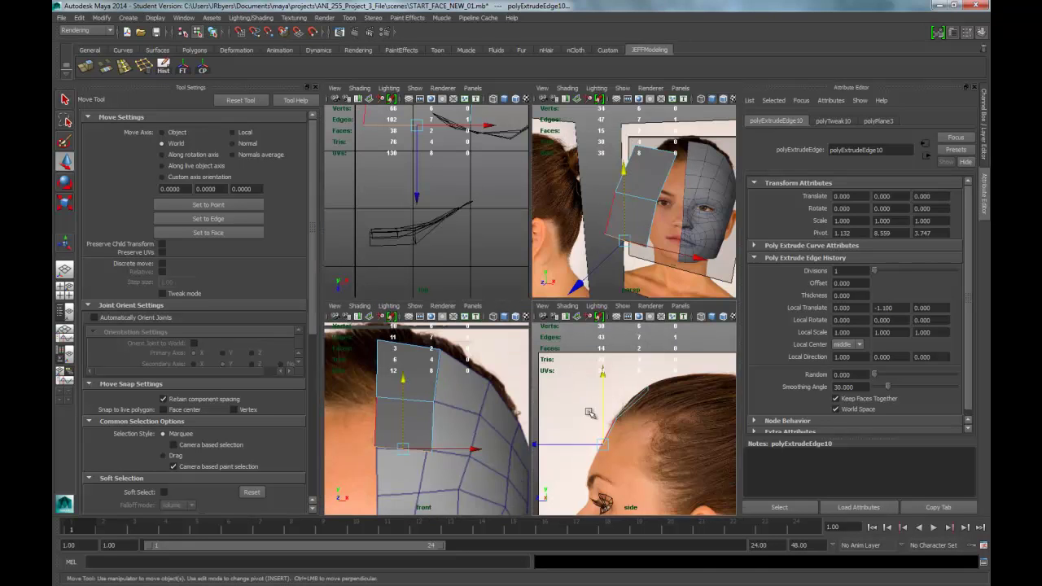
click(434, 361)
drag(434, 360, 438, 362)
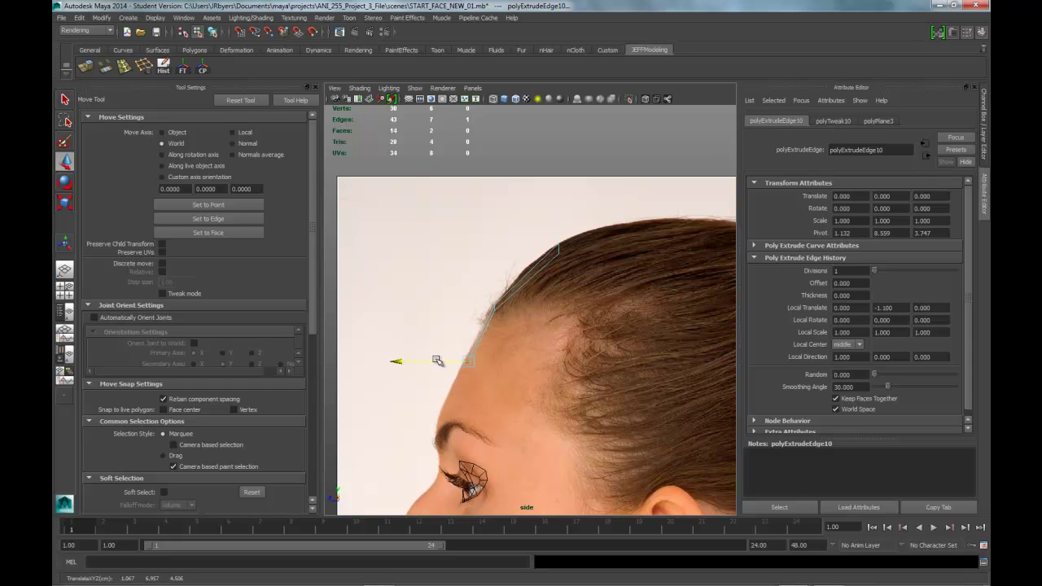
- Align the extruded edge's two end vertices with the reference wireframe's matching points in the front view
key(space)
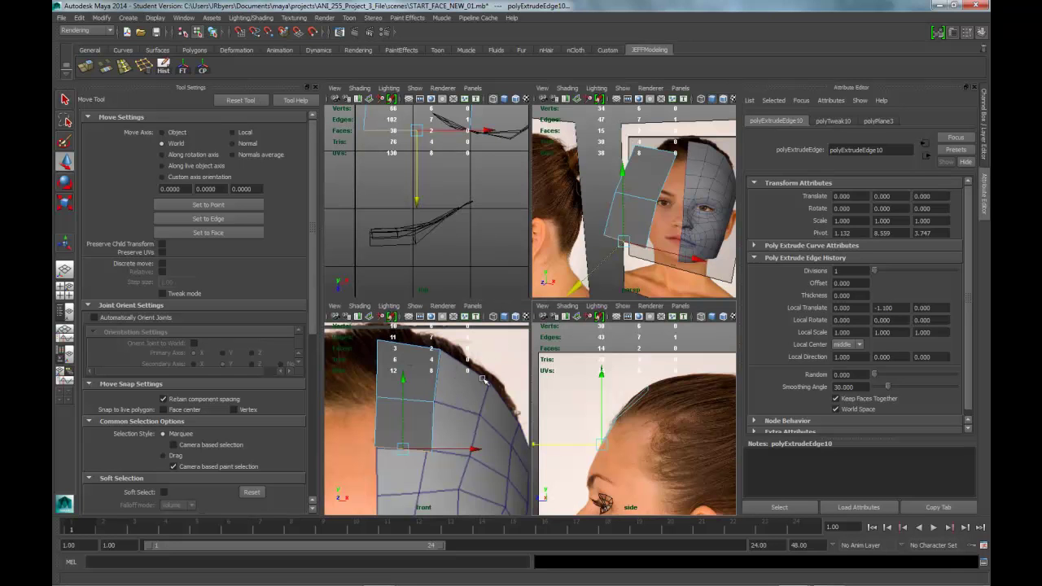
key(space)
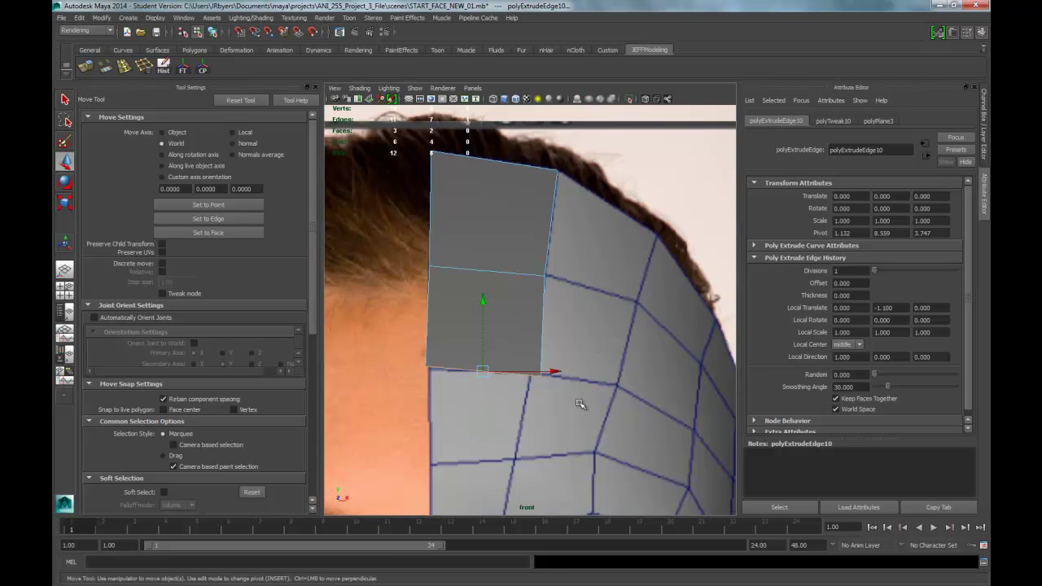
right_drag(544, 360, 485, 315)
click(553, 374)
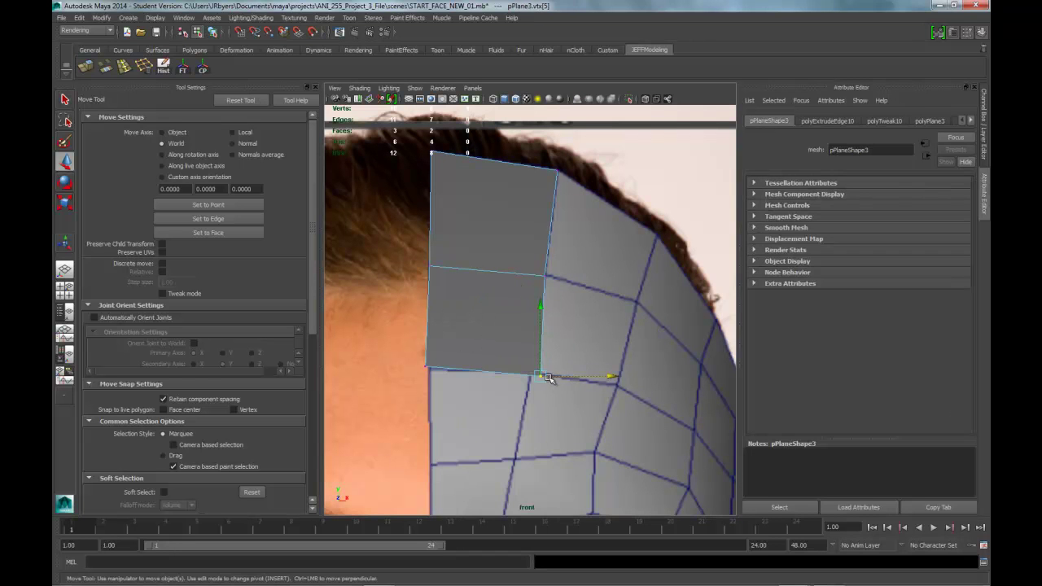
middle_drag(610, 377, 602, 377)
click(533, 309)
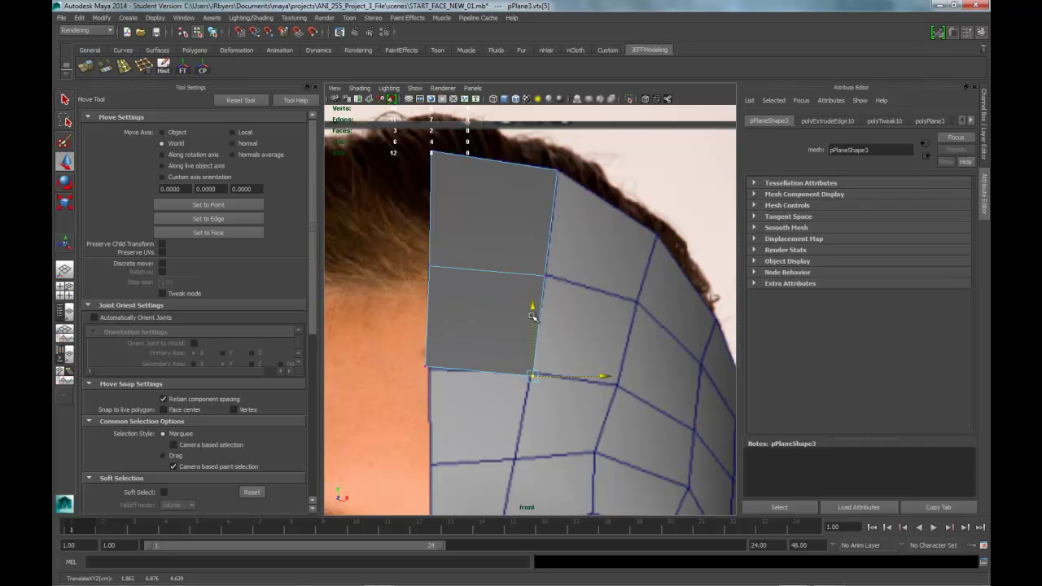
click(429, 366)
click(471, 368)
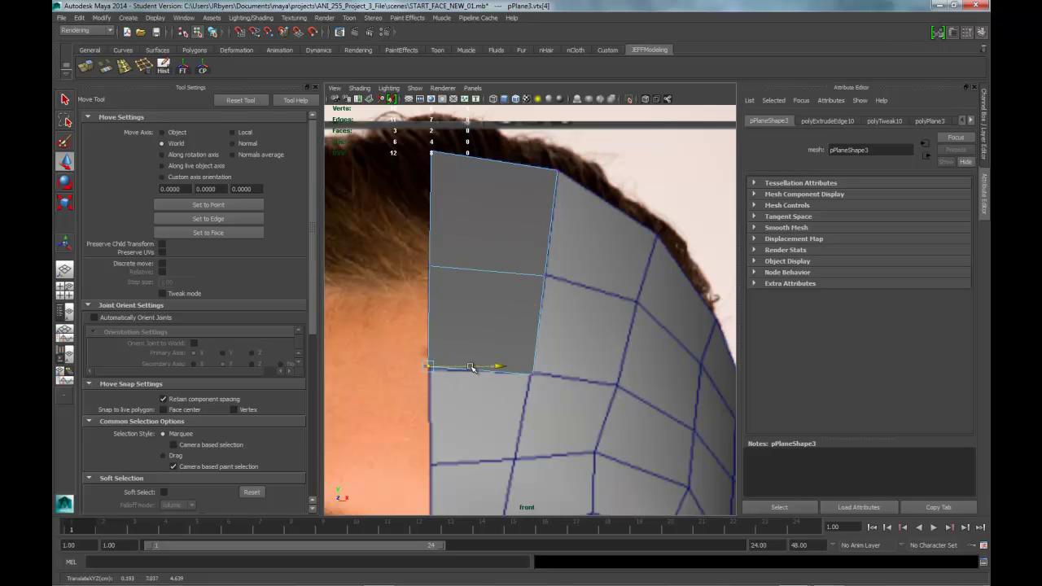
click(430, 298)
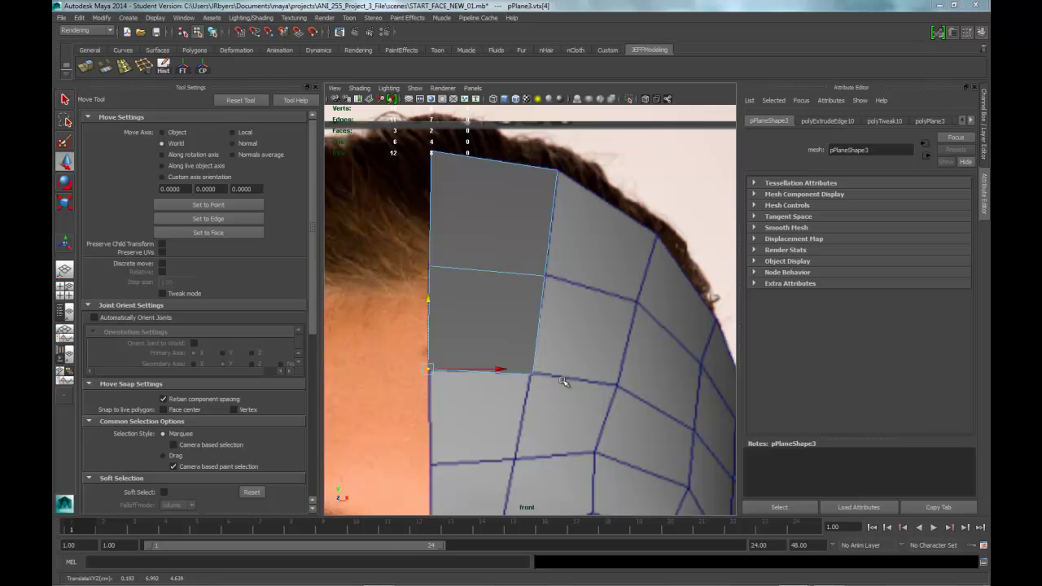
- Move a vertex of the strip's middle row slightly backward and down along the hairline in the side view
key(space)
key(space)
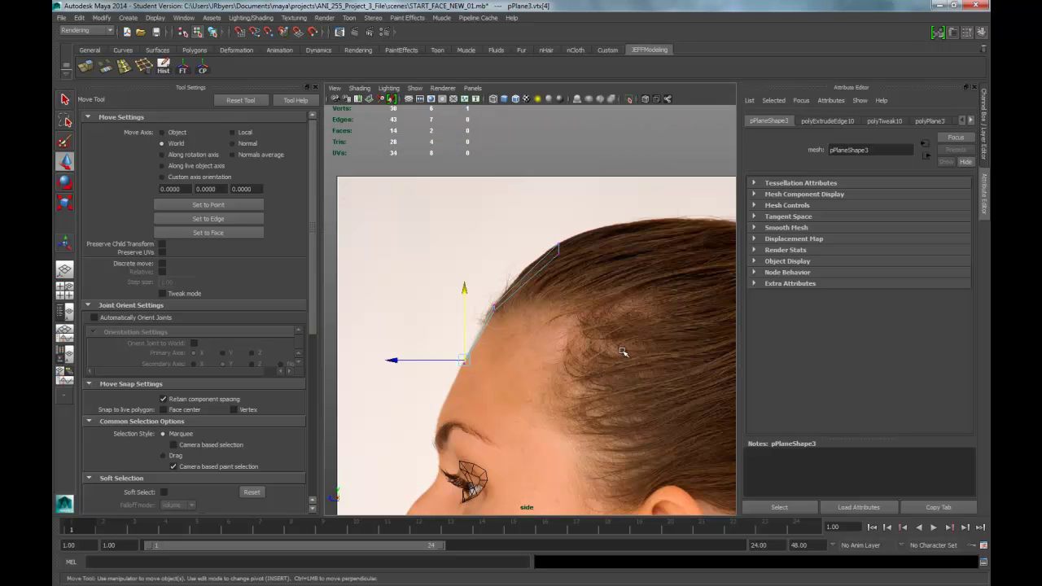
click(492, 312)
drag(492, 312, 498, 314)
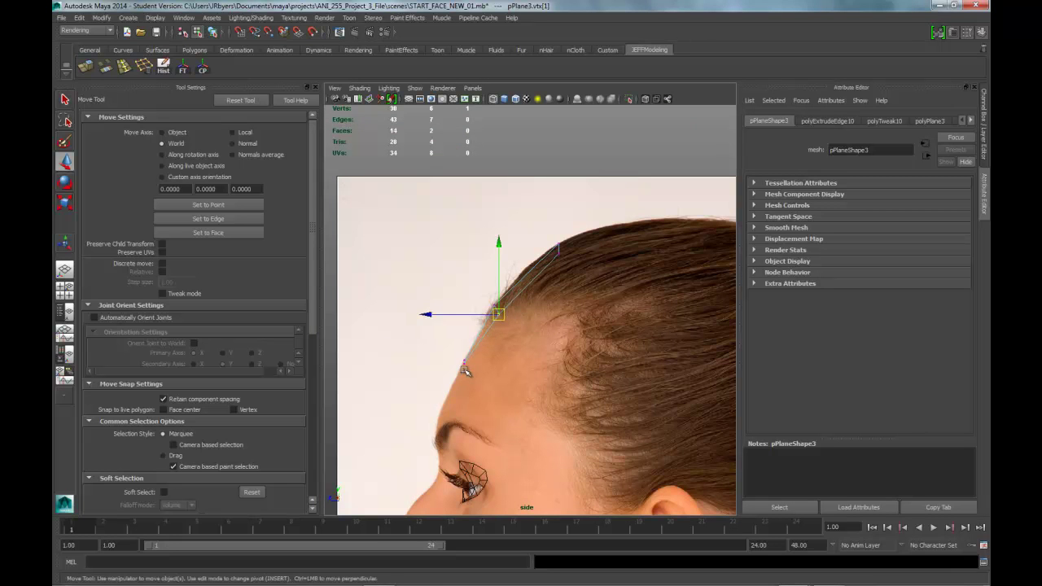
- Move the outer vertex of the strip's lower edge slightly backward along the forehead in the side view
drag(472, 362, 478, 369)
click(465, 368)
click(468, 362)
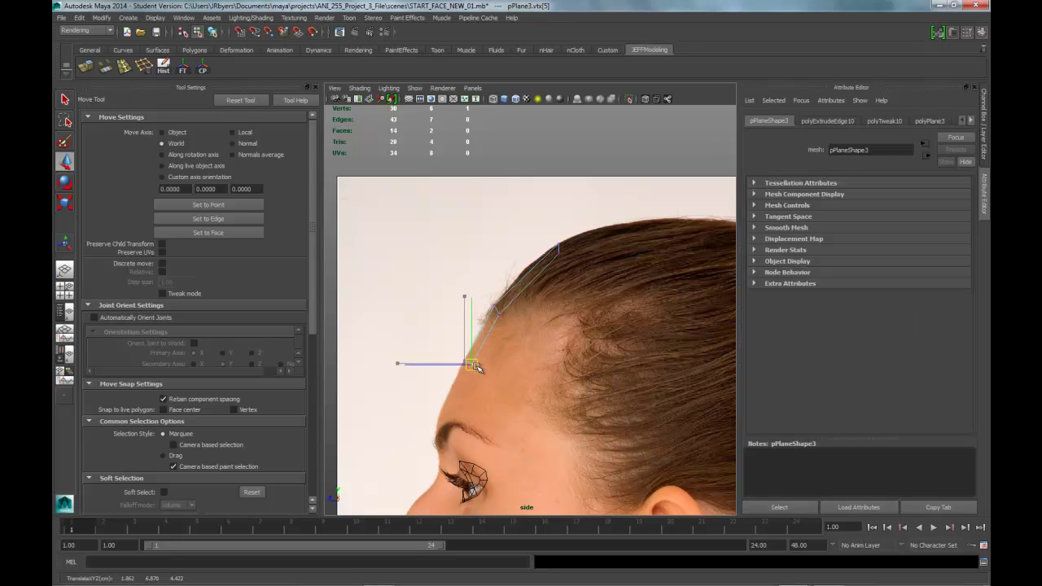
- Align the outer vertices of the strip's middle row and lower edge with the reference wireframe in the front view
key(space)
key(space)
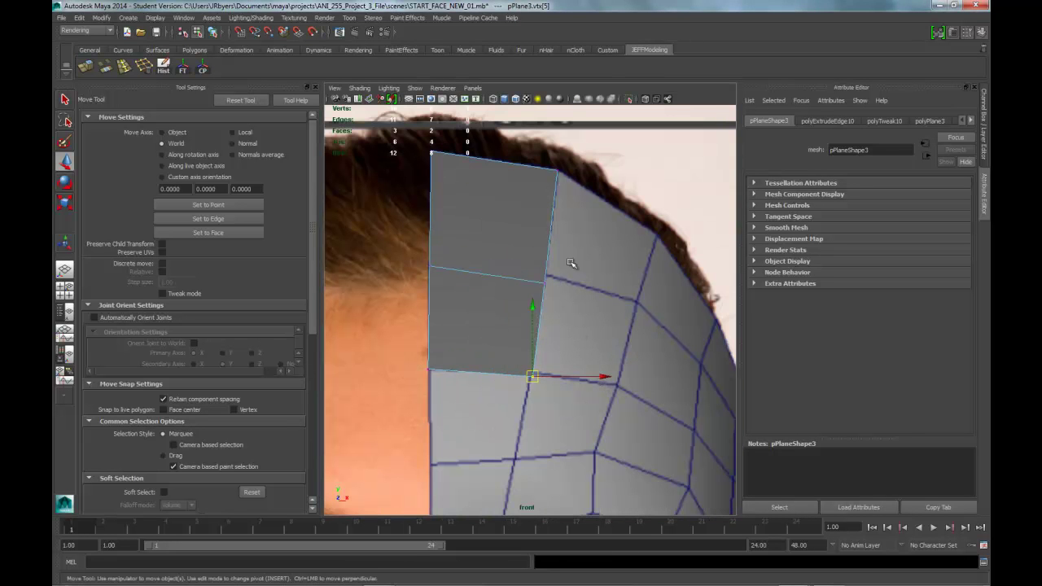
click(547, 285)
drag(544, 220, 537, 291)
click(532, 372)
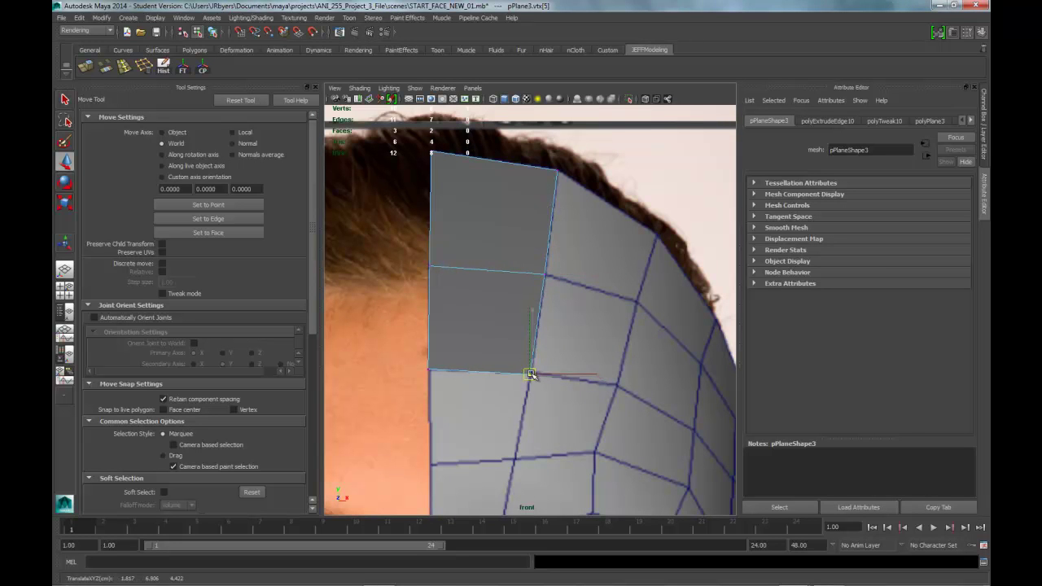
key(space)
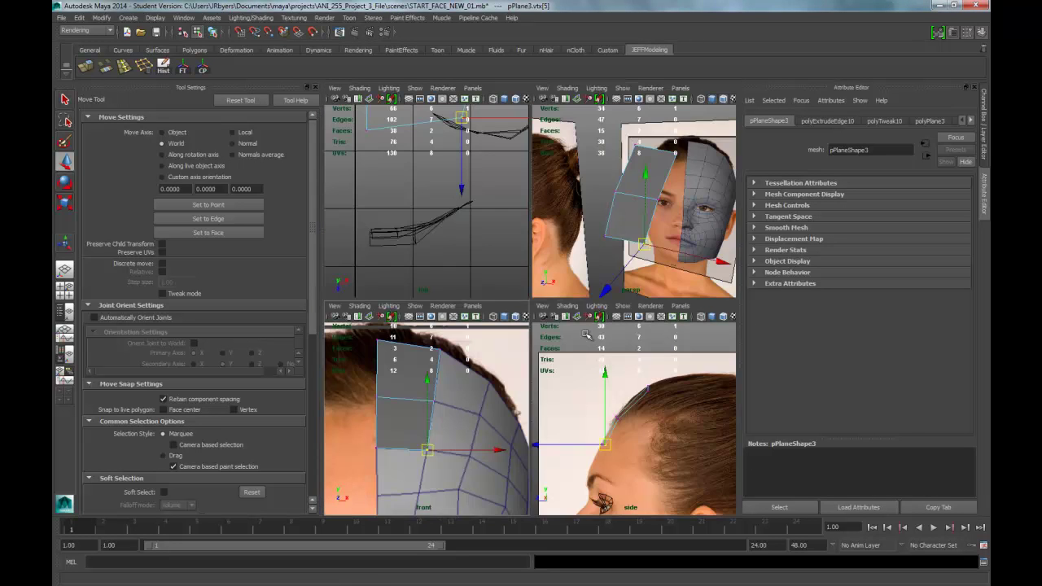
key(space)
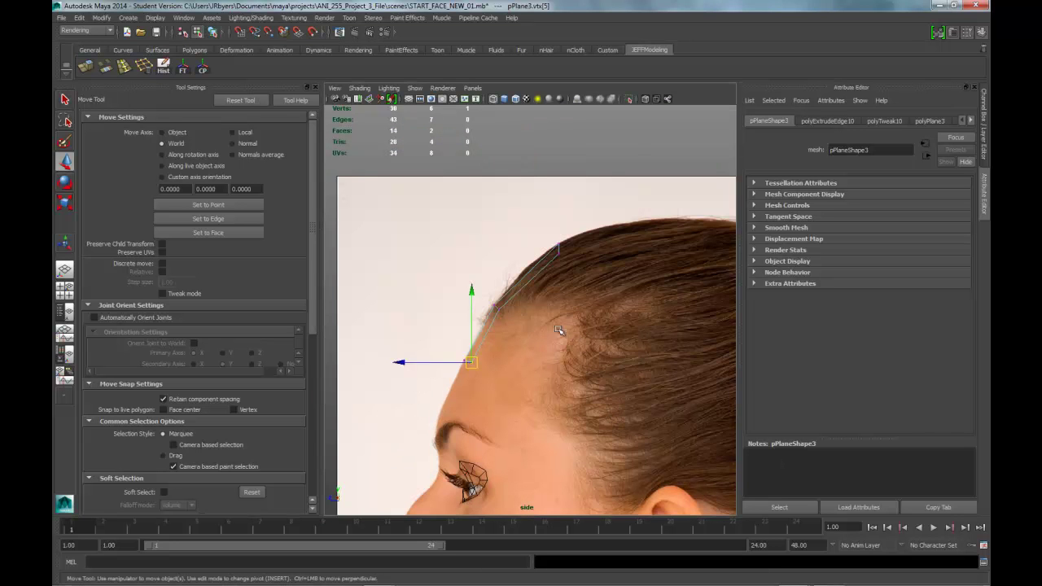
key(space)
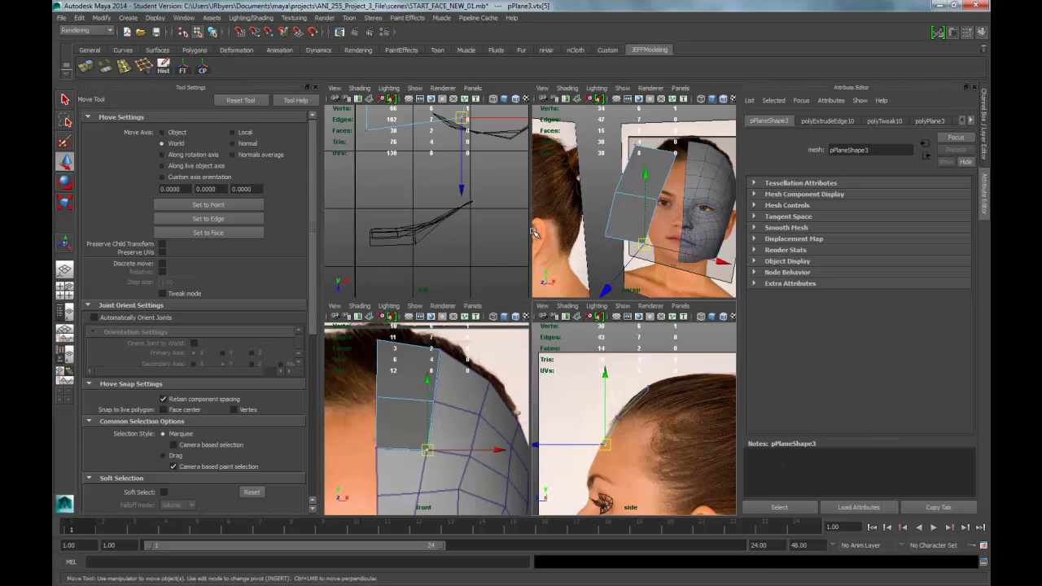
- Select the whole forehead strip as an object and assign the existing Face_TX material to it
key(space)
alt+drag(545, 415, 553, 391)
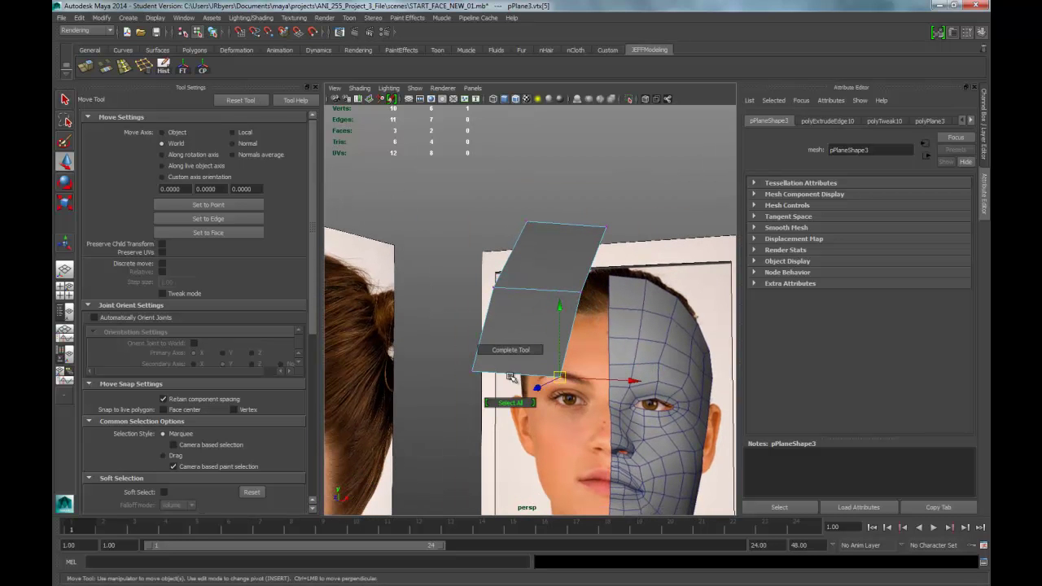
right_click(515, 370)
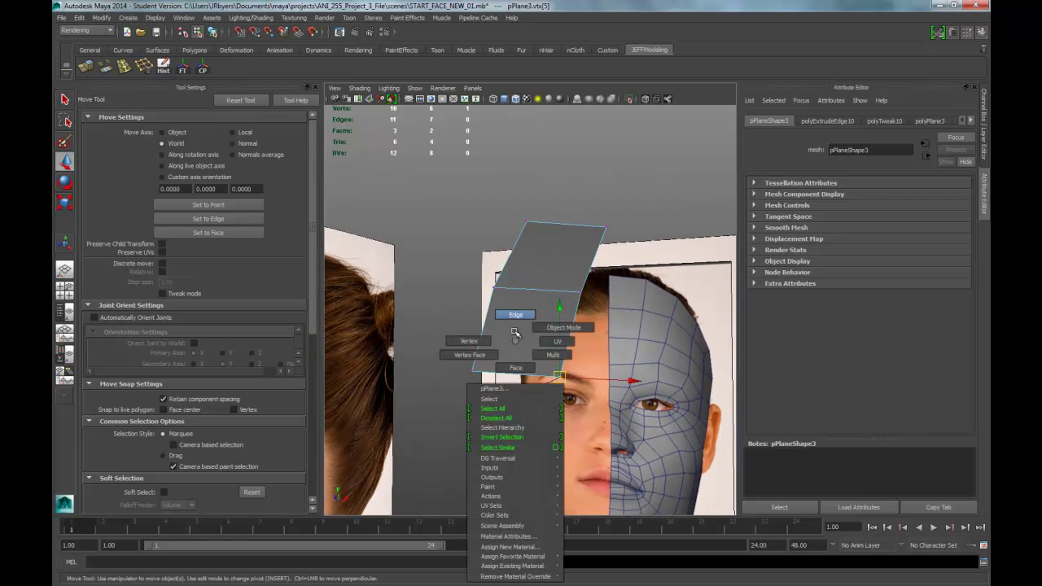
click(533, 316)
right_click(546, 292)
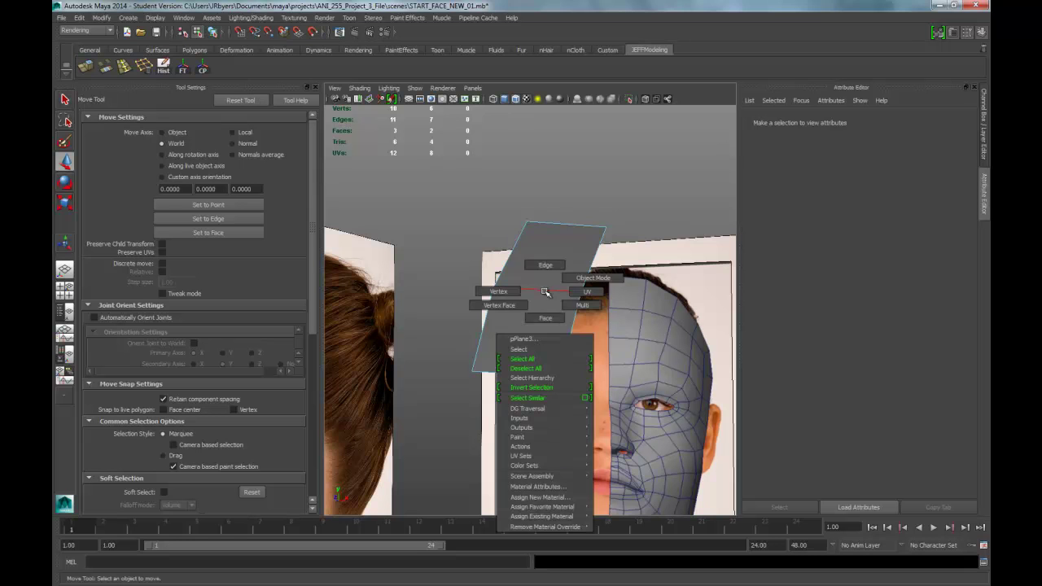
click(546, 278)
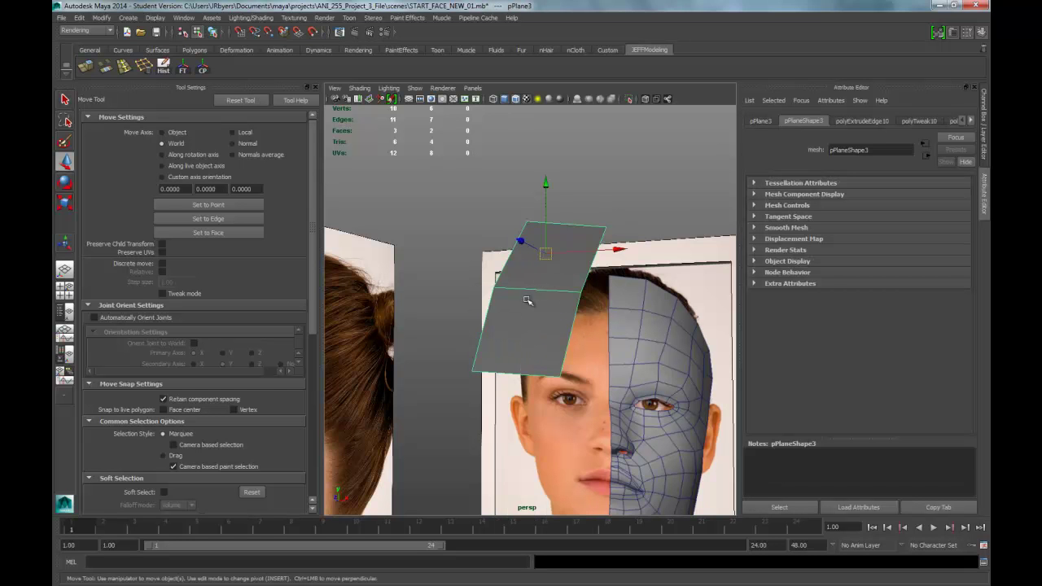
key(space)
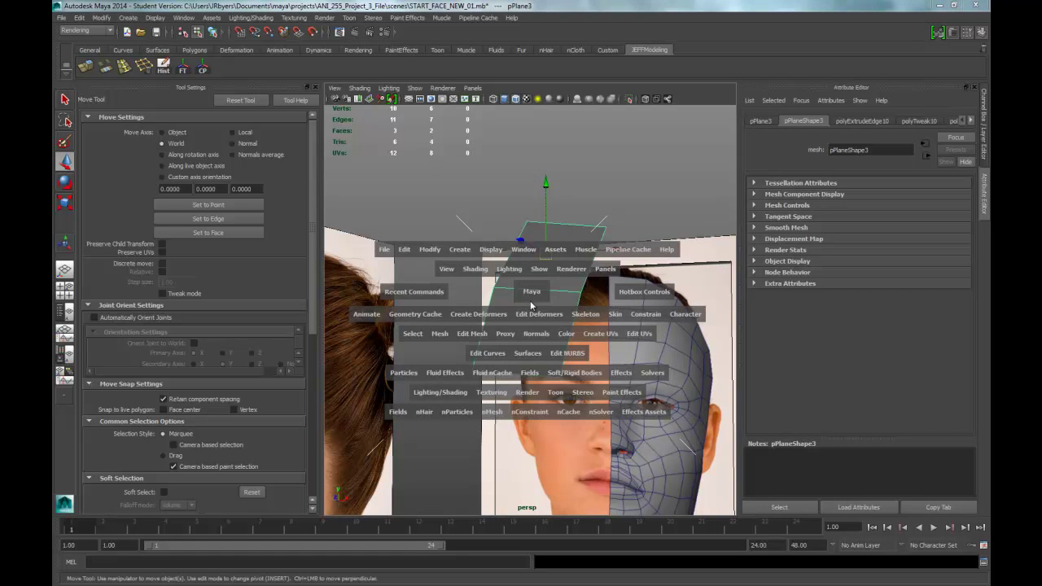
right_drag(531, 283, 602, 509)
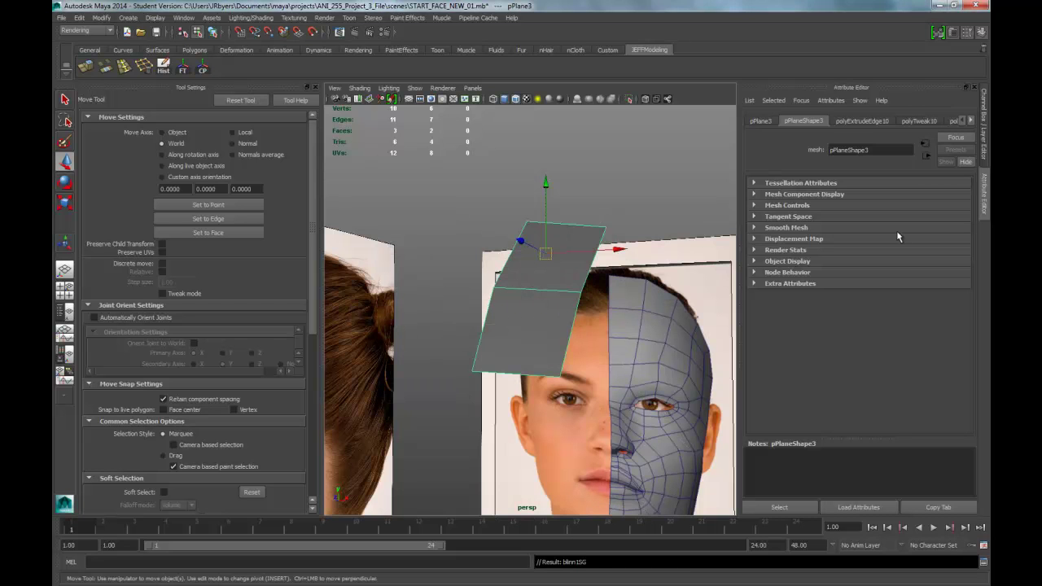
- Raise the Face_TX material's transparency to about half so the reference image shows through
click(972, 121)
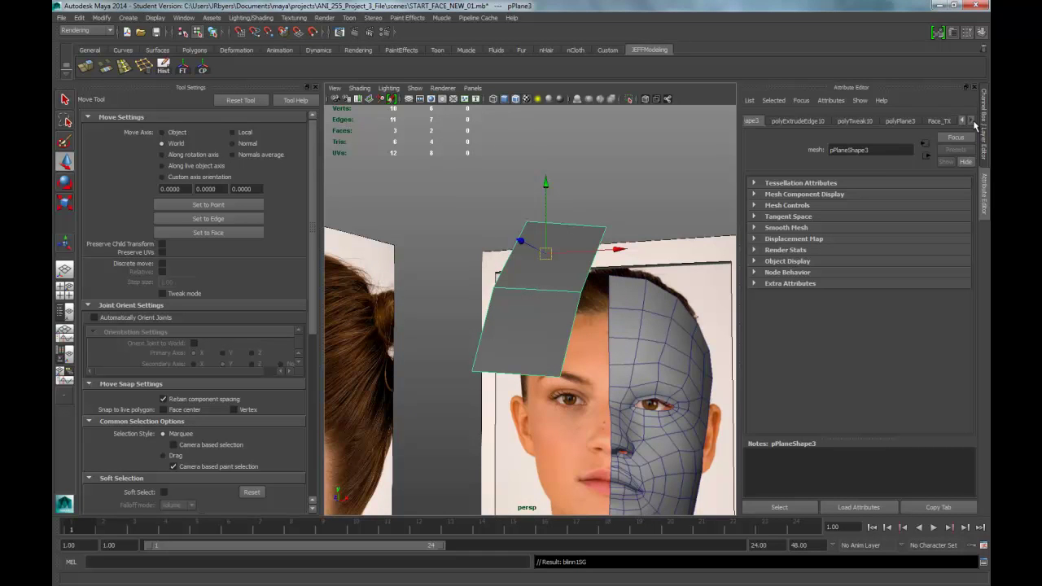
click(948, 121)
drag(875, 259, 908, 259)
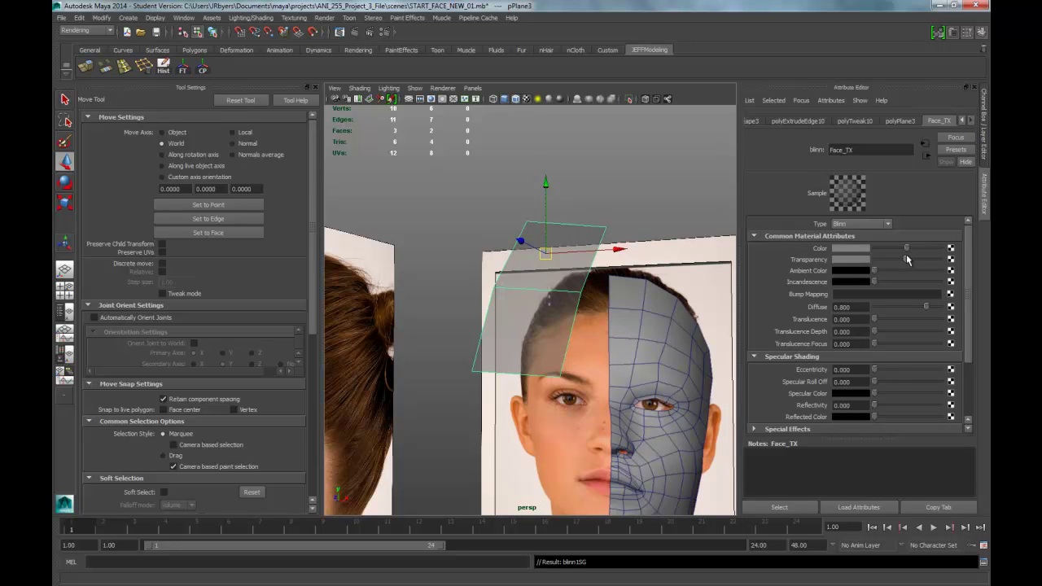
- Extrude the strip's lower edge about 1.5 cm down to the reference's next edge row in the front view
key(space)
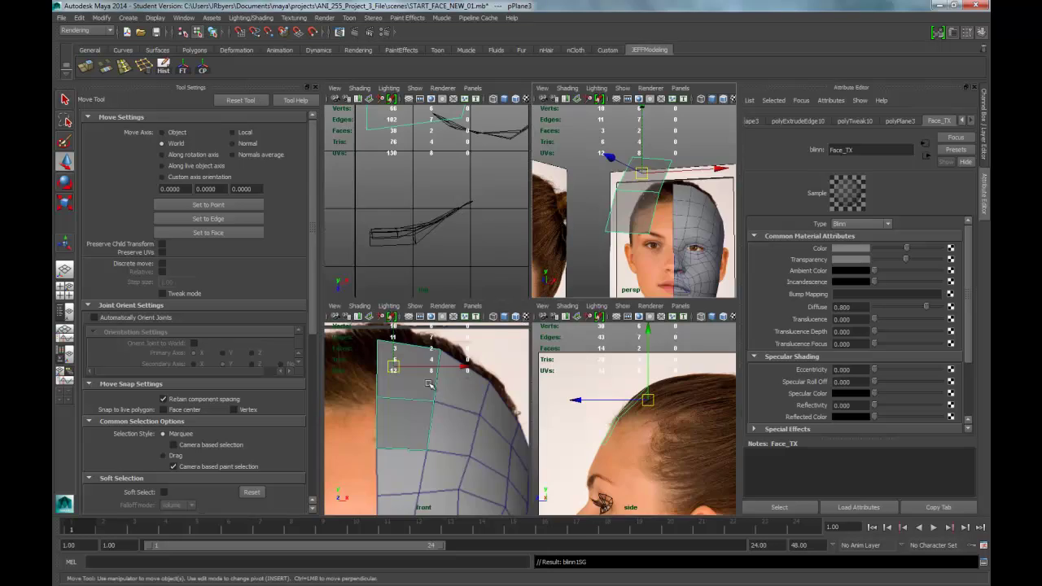
key(space)
key(space)
drag(509, 354, 511, 283)
drag(508, 358, 510, 351)
alt+middle_drag(548, 418, 535, 326)
right_click(501, 250)
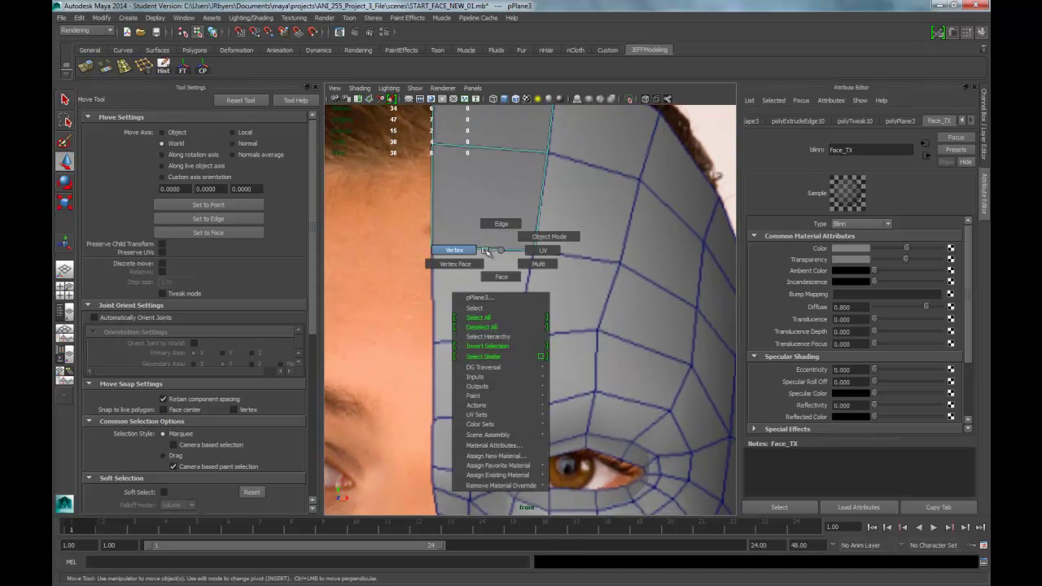
click(502, 225)
click(500, 249)
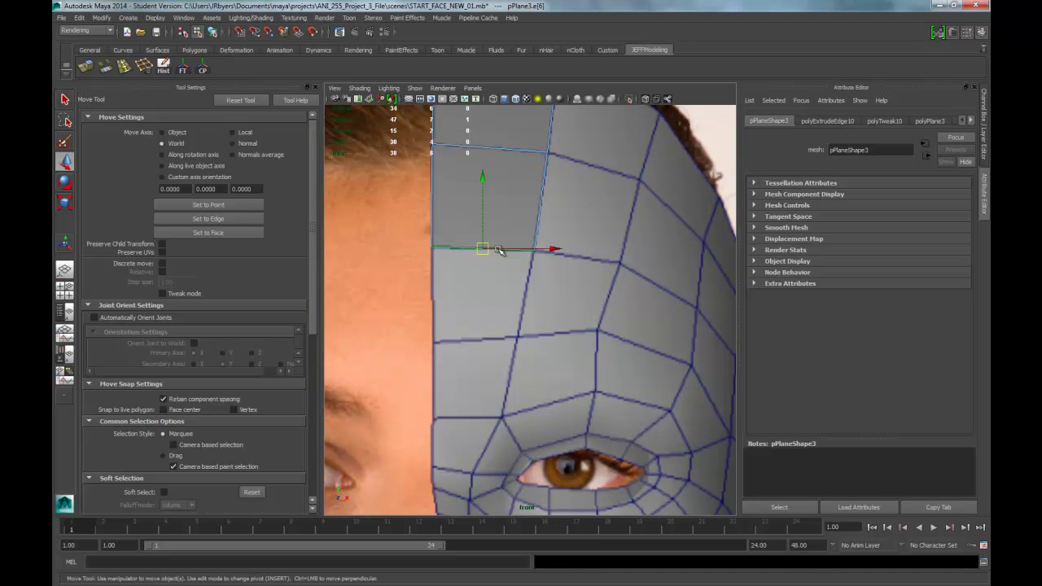
click(86, 66)
key(w)
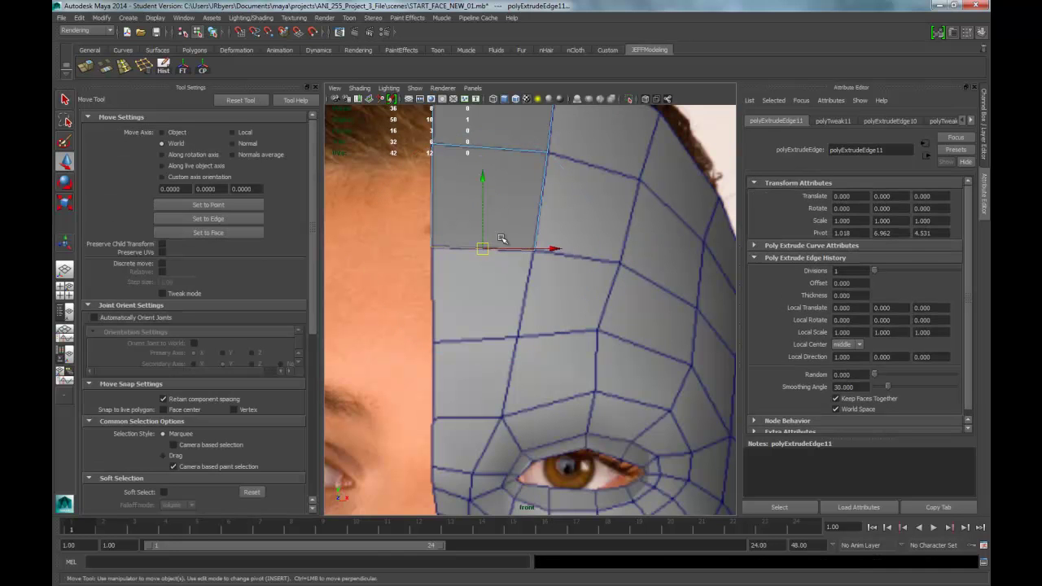
drag(484, 175, 483, 272)
- Move the outer vertex of the newly extruded edge onto the reference wireframe's matching point
right_drag(531, 320, 505, 320)
click(535, 345)
drag(534, 344, 519, 338)
- Extrude the lower edge about 1.3 cm down to the row above the eye and align its outer vertex with the reference
right_drag(468, 340, 460, 320)
click(487, 340)
click(94, 72)
key(w)
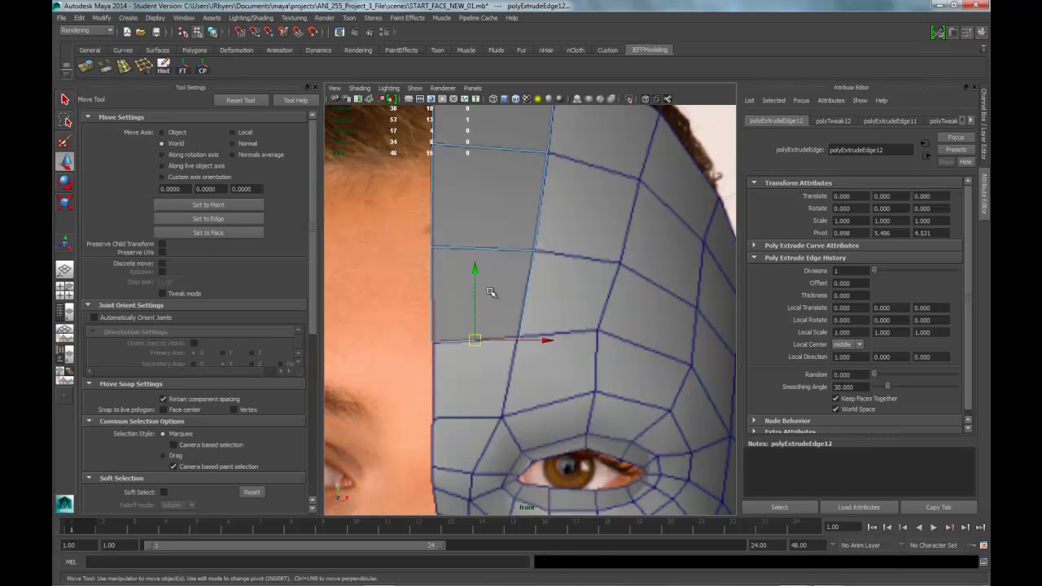
drag(480, 273, 471, 351)
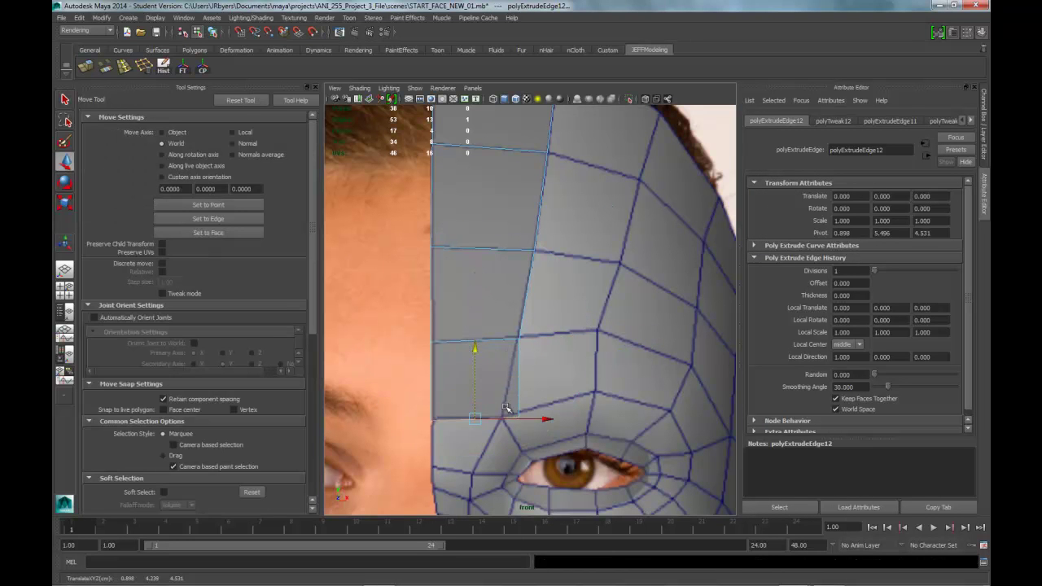
right_drag(481, 338, 464, 349)
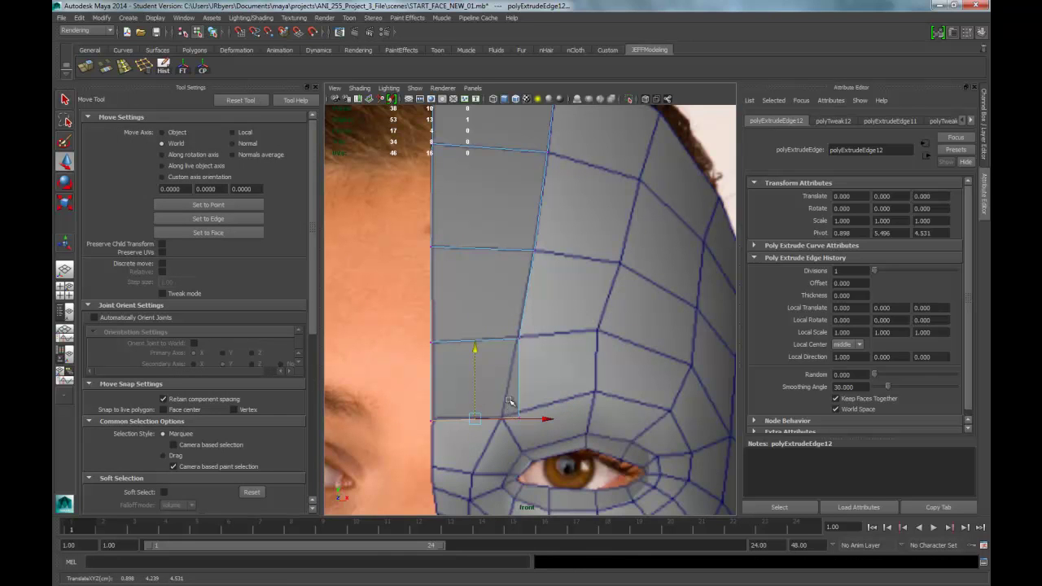
click(517, 419)
drag(519, 420, 492, 419)
- Extrude the lower edge about 0.8 cm down to the inner eye corner's level and align its outer vertex with the reference
right_drag(479, 420, 478, 317)
click(476, 420)
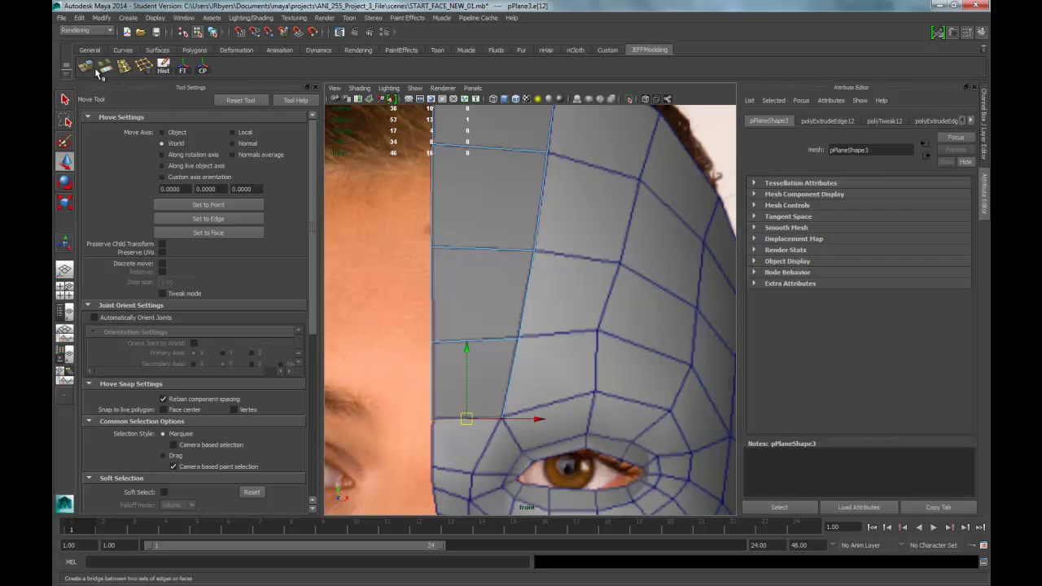
key(ctrl+e)
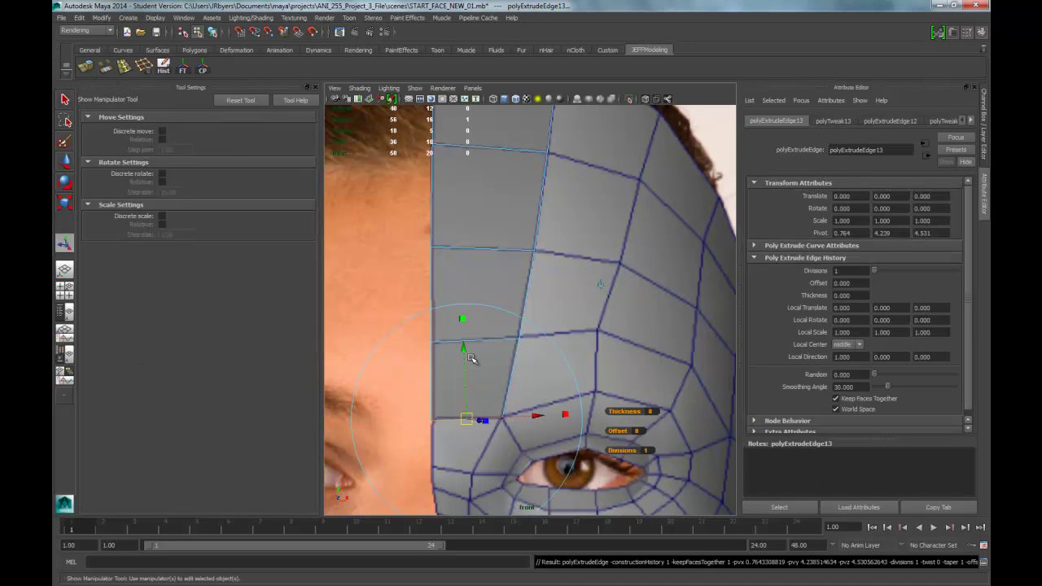
key(w)
drag(465, 349, 462, 397)
right_drag(503, 449, 461, 342)
click(501, 470)
drag(500, 470, 475, 472)
- Move the three lowest vertex rows forward in the side view to follow the brow and upper nose bridge profile
key(space)
key(space)
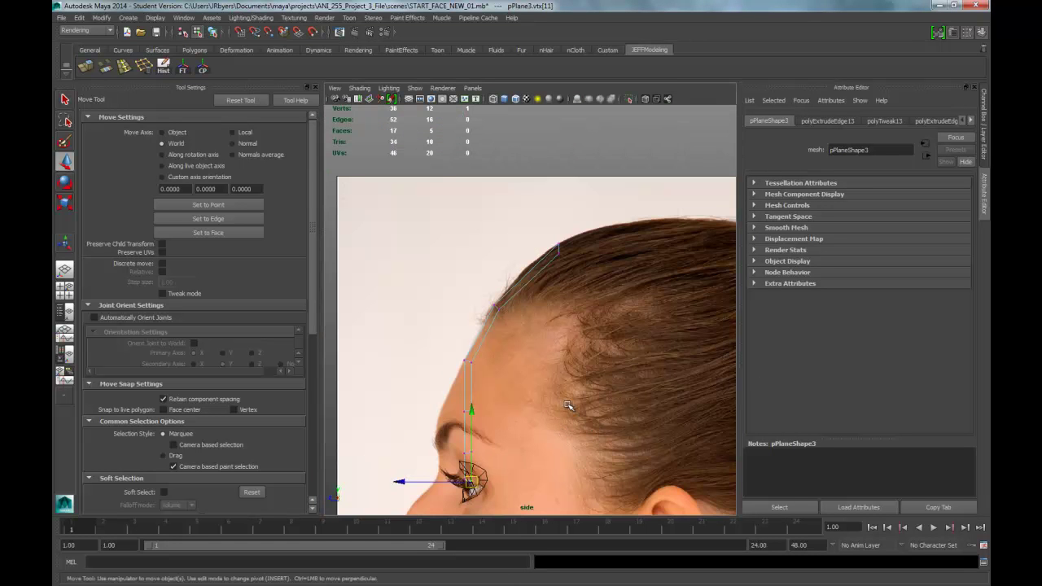
scroll(568, 406, up, 2)
alt+middle_drag(569, 405, 508, 264)
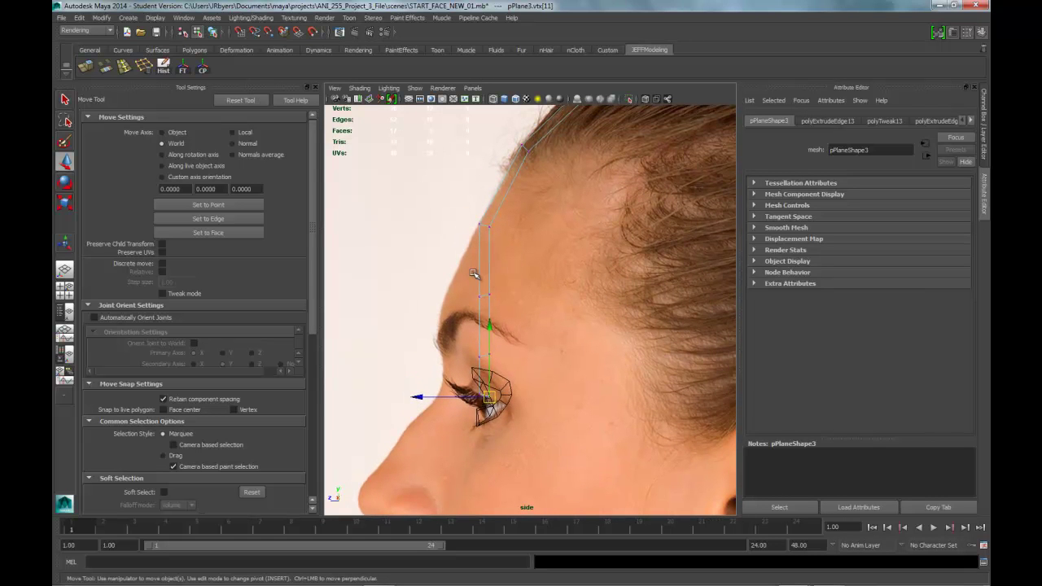
drag(444, 263, 563, 444)
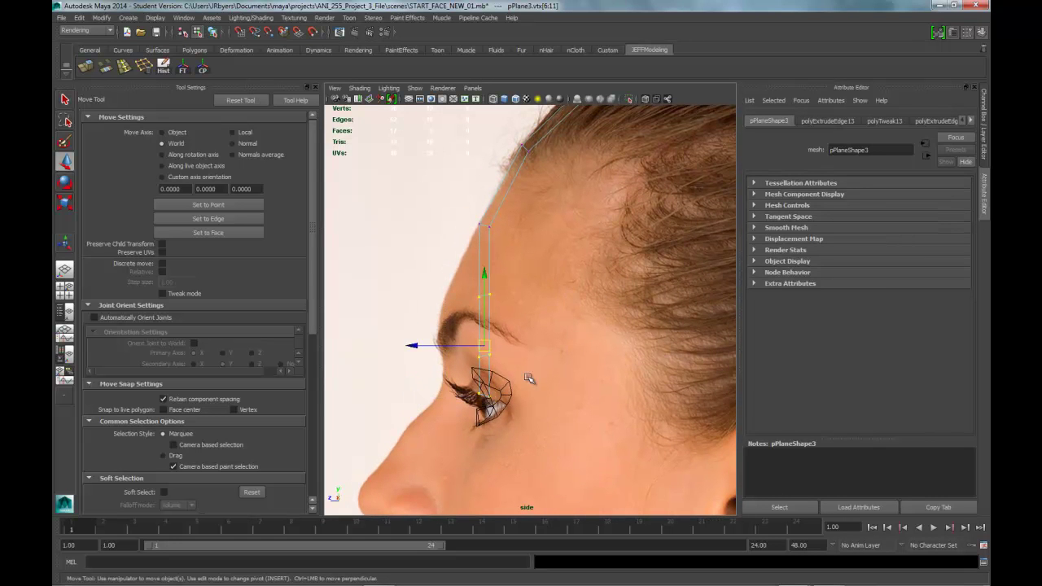
drag(469, 345, 456, 423)
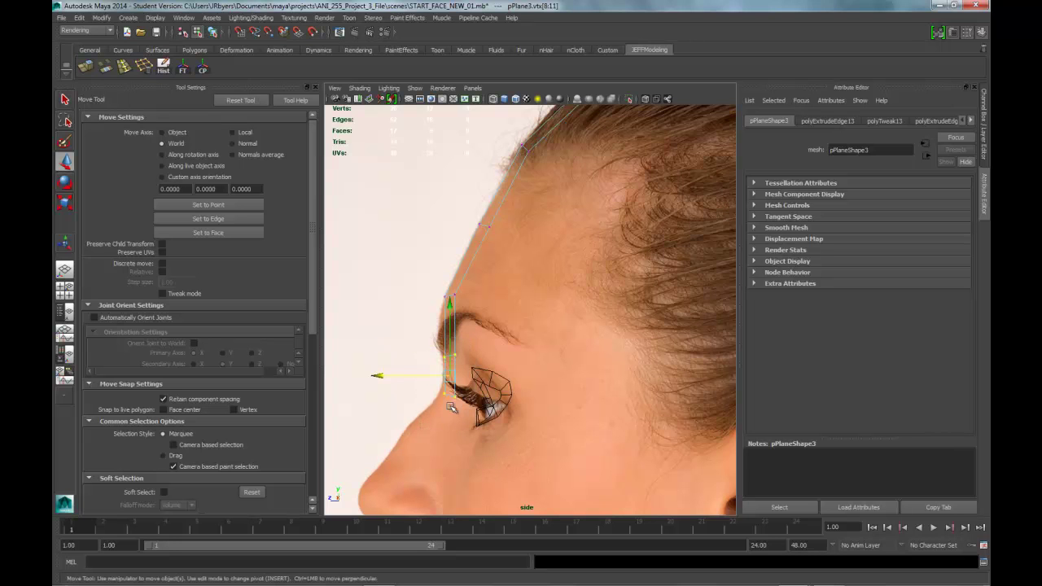
drag(434, 373, 416, 373)
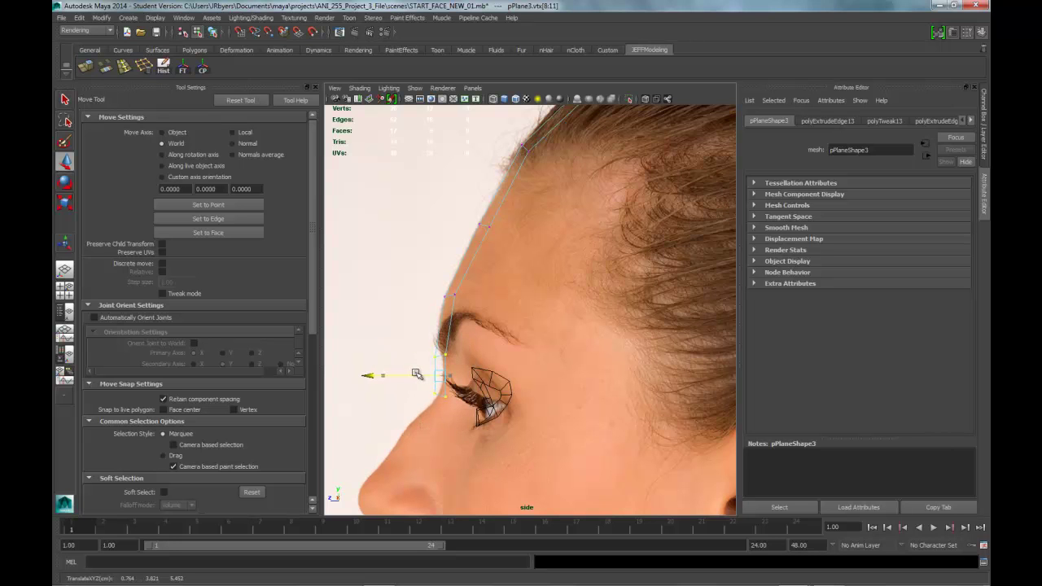
drag(453, 406, 412, 395)
- Extrude the strip's lowest edge a short segment down the nose bridge in the front view
key(space)
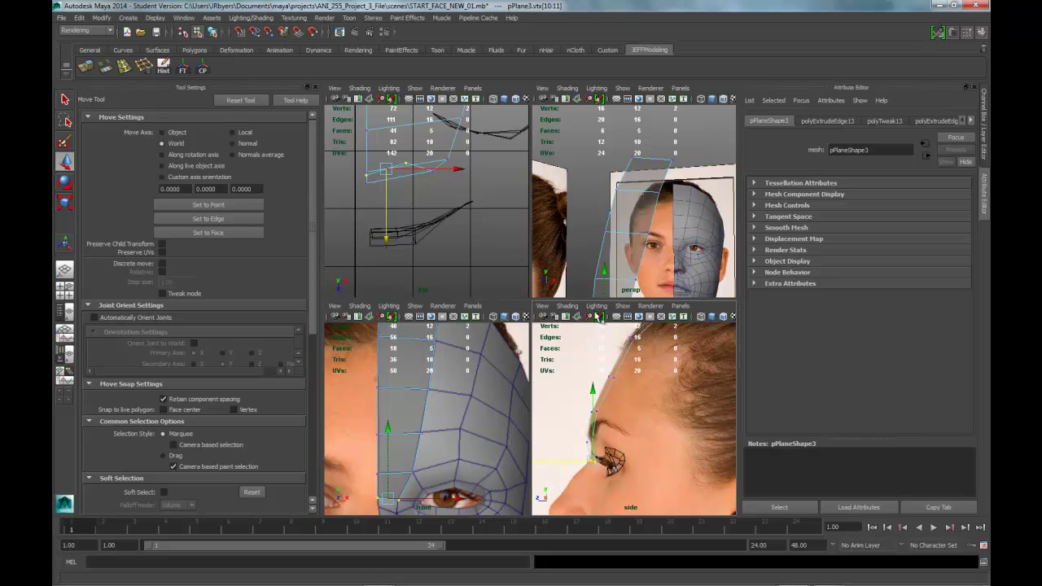
key(space)
alt+middle_drag(672, 353, 591, 279)
right_drag(463, 334, 490, 342)
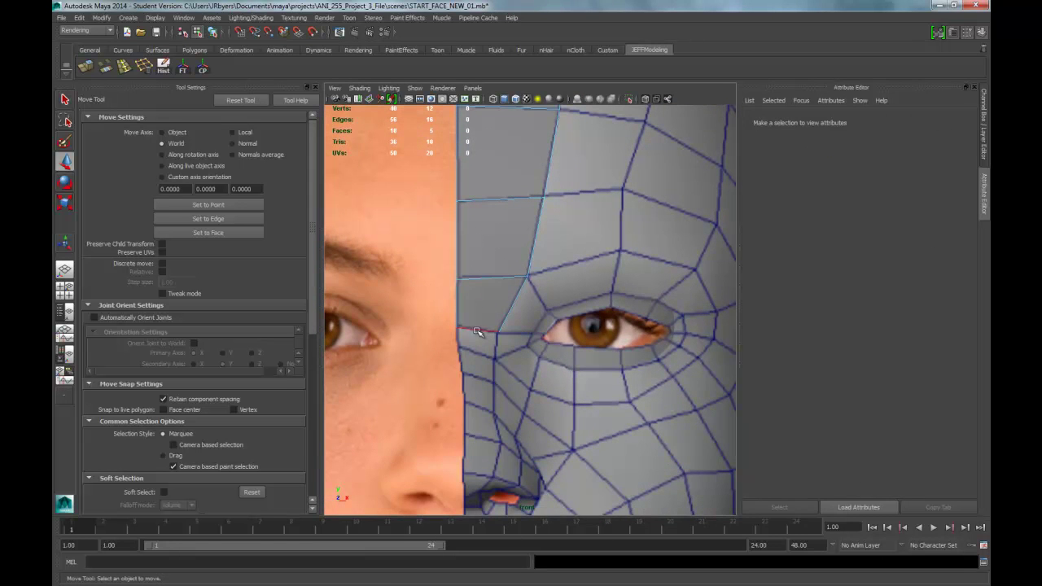
click(478, 333)
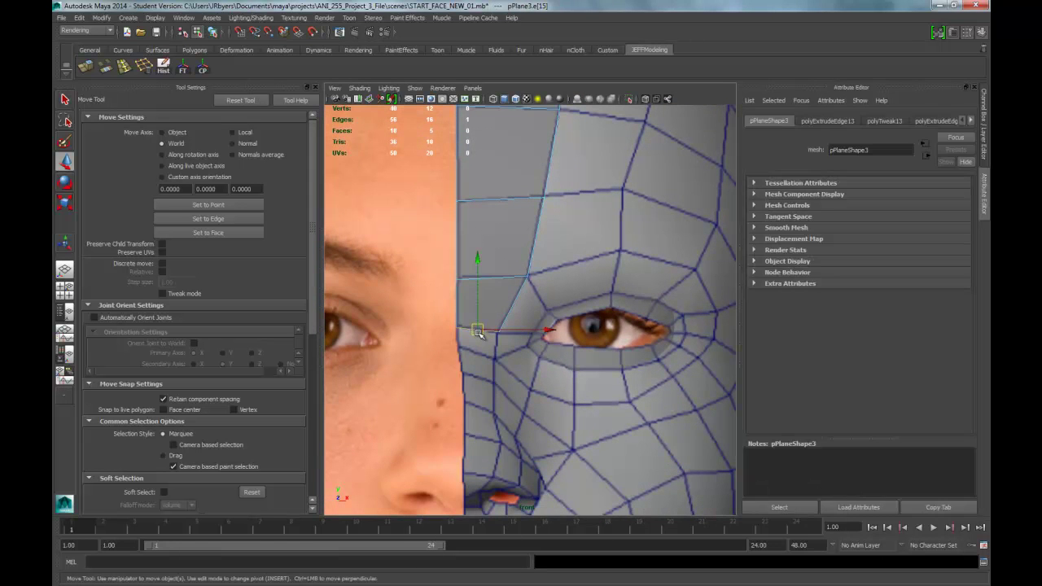
click(85, 65)
key(w)
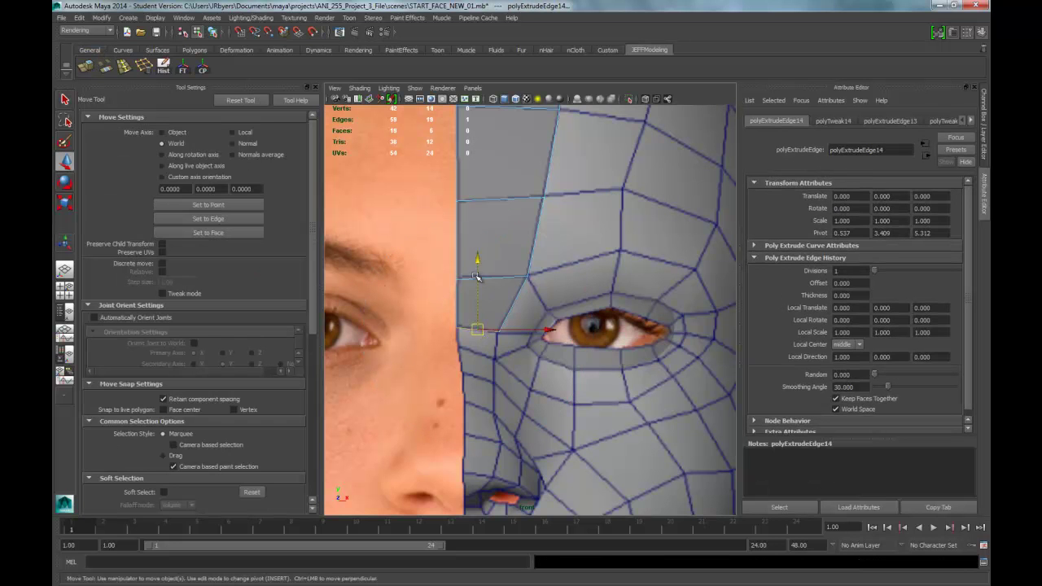
drag(478, 262, 478, 284)
- Extrude the edge three more times down the nose, making the last two segments about 0.5 cm long each
key(ctrl+e)
key(w)
drag(478, 285, 476, 338)
key(ctrl+e)
key(w)
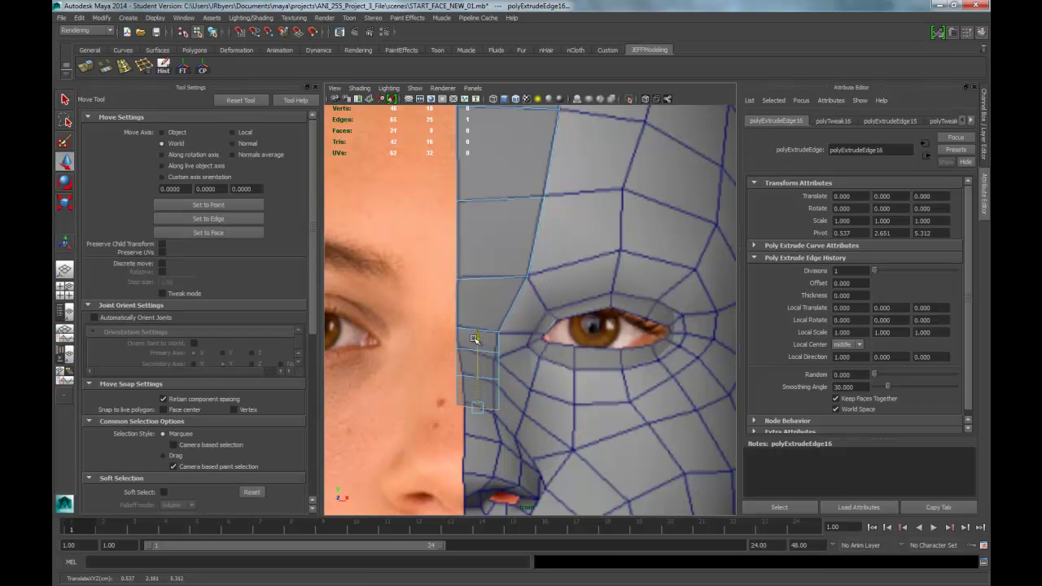
key(ctrl+e)
key(w)
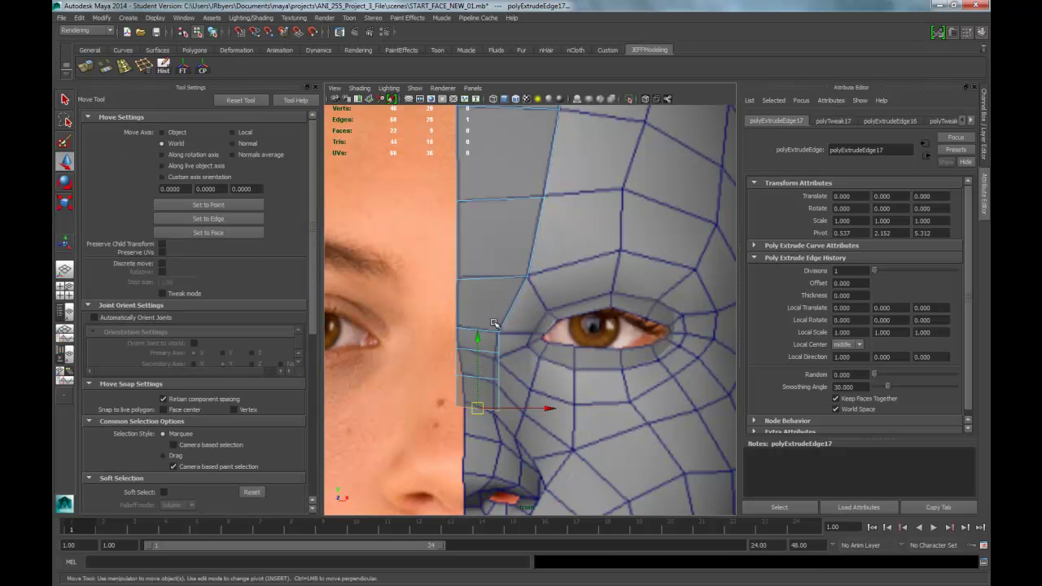
drag(477, 338, 480, 371)
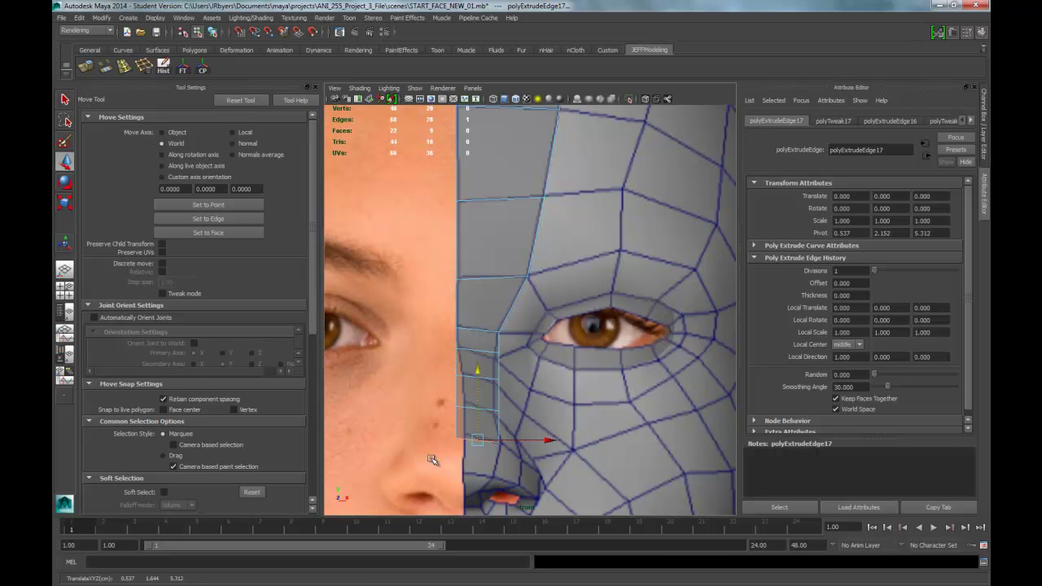
- Adjust the outer vertices of the nose bridge strip in the front view, from the inner eye corner down, to match the reference mesh
scroll(507, 353, up, 2)
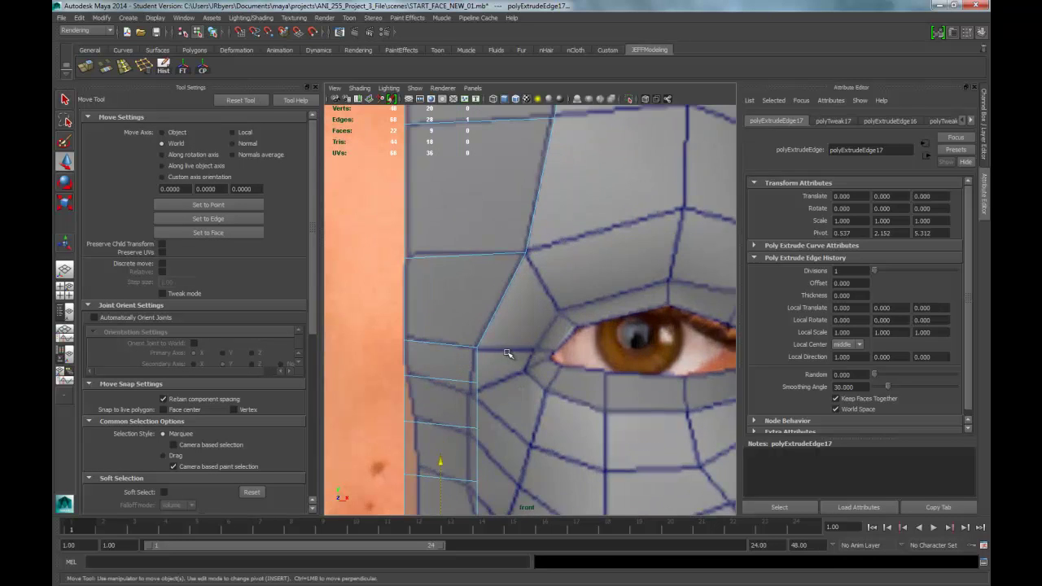
alt+middle_drag(448, 372, 530, 288)
right_drag(554, 287, 509, 289)
click(550, 262)
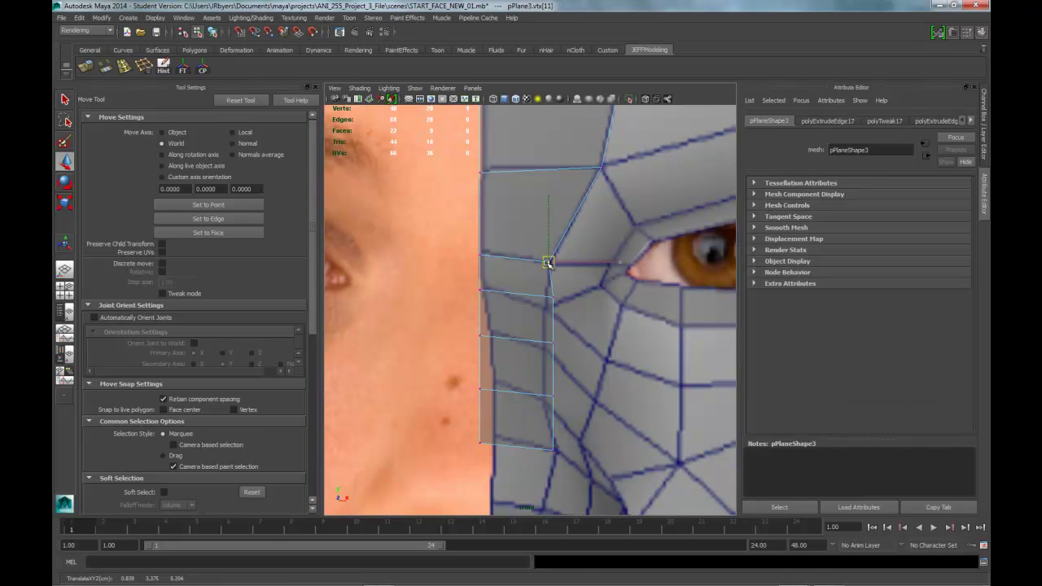
click(553, 298)
drag(554, 298, 547, 351)
click(551, 337)
click(551, 399)
drag(550, 399, 544, 400)
click(555, 450)
click(549, 263)
drag(550, 263, 551, 261)
- Move the four lowest vertex rows progressively forward in the side view to follow the slope of the nose bridge
key(space)
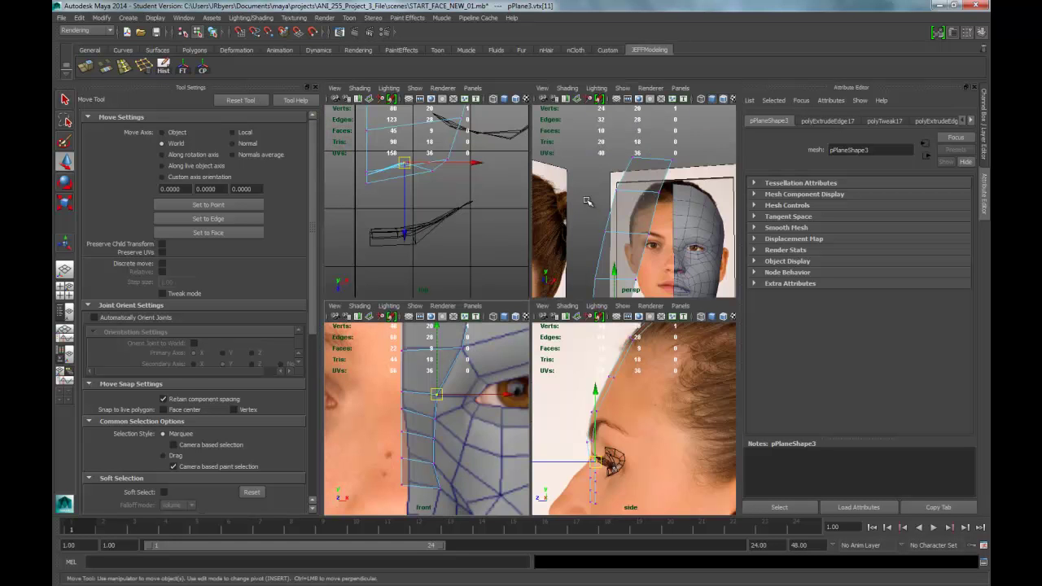
key(space)
scroll(560, 346, up, 4)
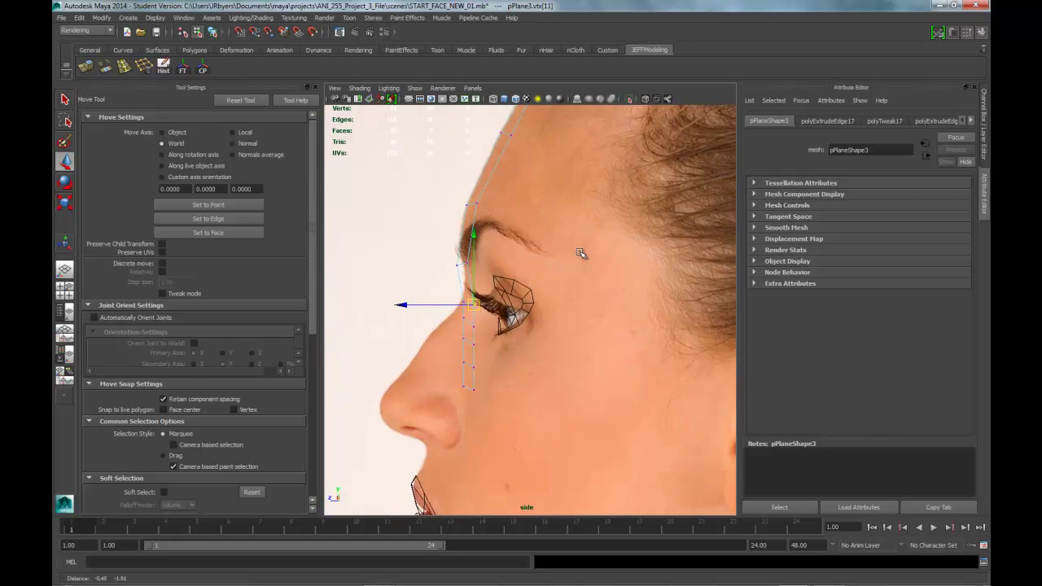
drag(454, 211, 537, 378)
drag(491, 308, 486, 303)
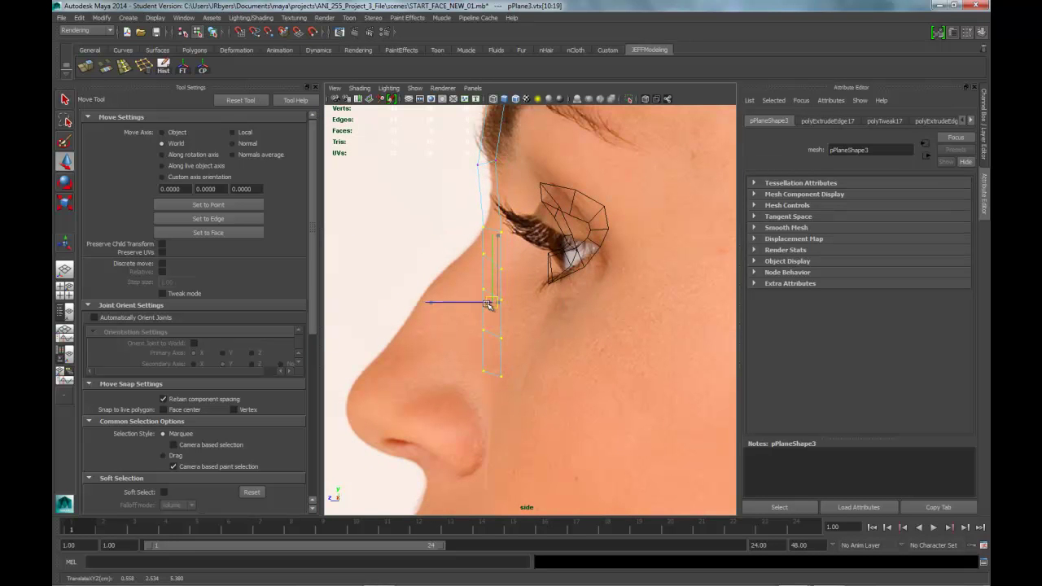
drag(442, 245, 540, 399)
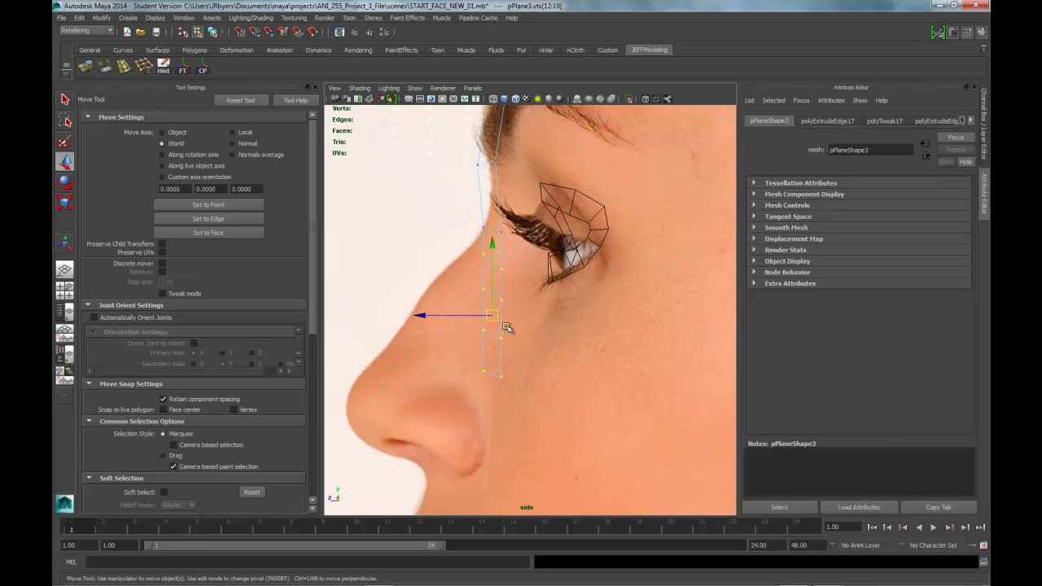
drag(486, 315, 473, 313)
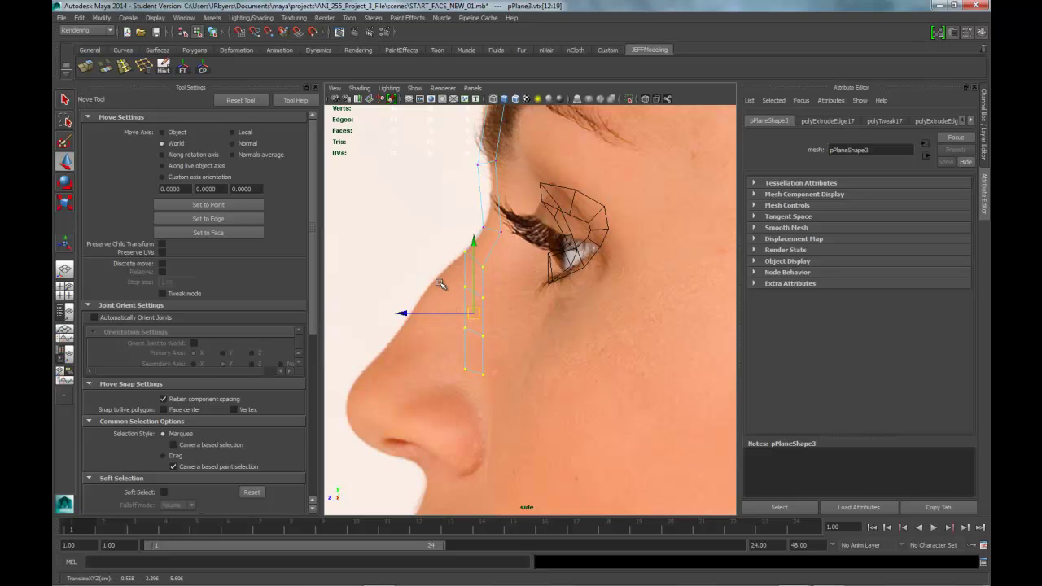
drag(516, 422, 448, 273)
drag(474, 329, 438, 325)
drag(480, 388, 416, 342)
drag(439, 380, 389, 358)
- Lower the three bottom vertex rows in the front view to line up with the reference mesh's edge rows on the nose
key(space)
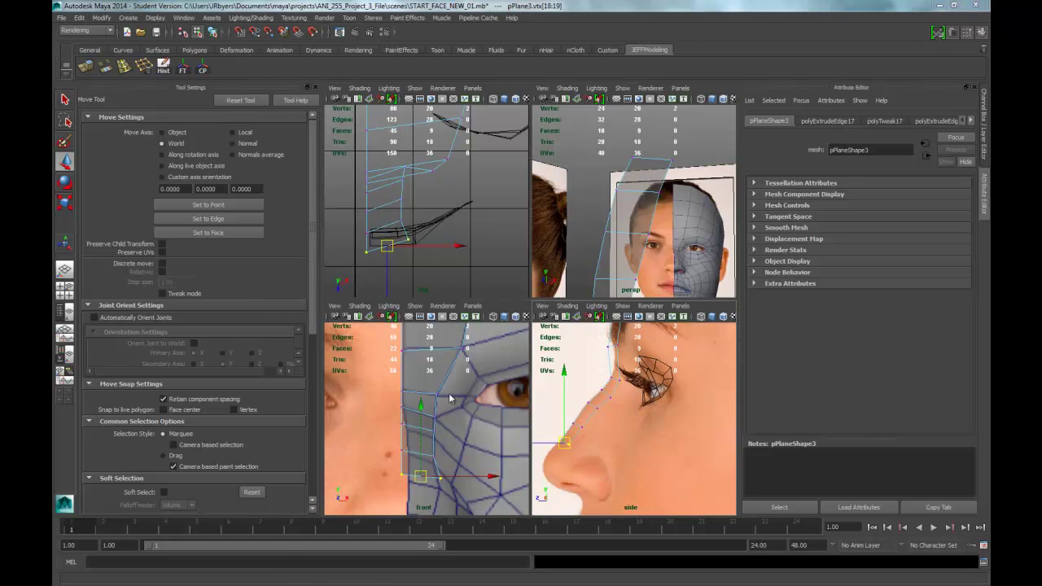
key(space)
alt+middle_drag(574, 402, 594, 355)
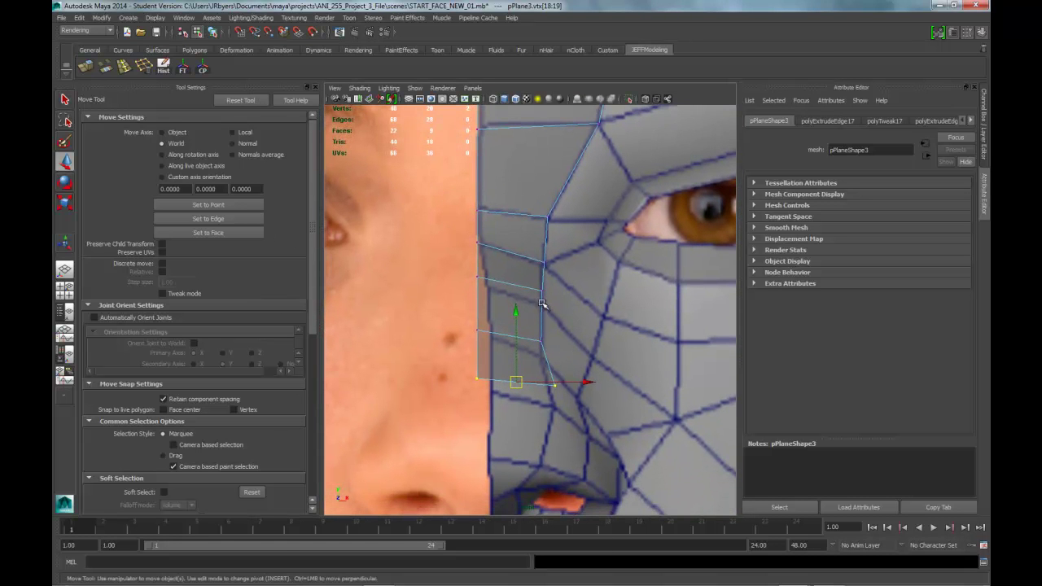
key(Up)
drag(506, 287, 507, 301)
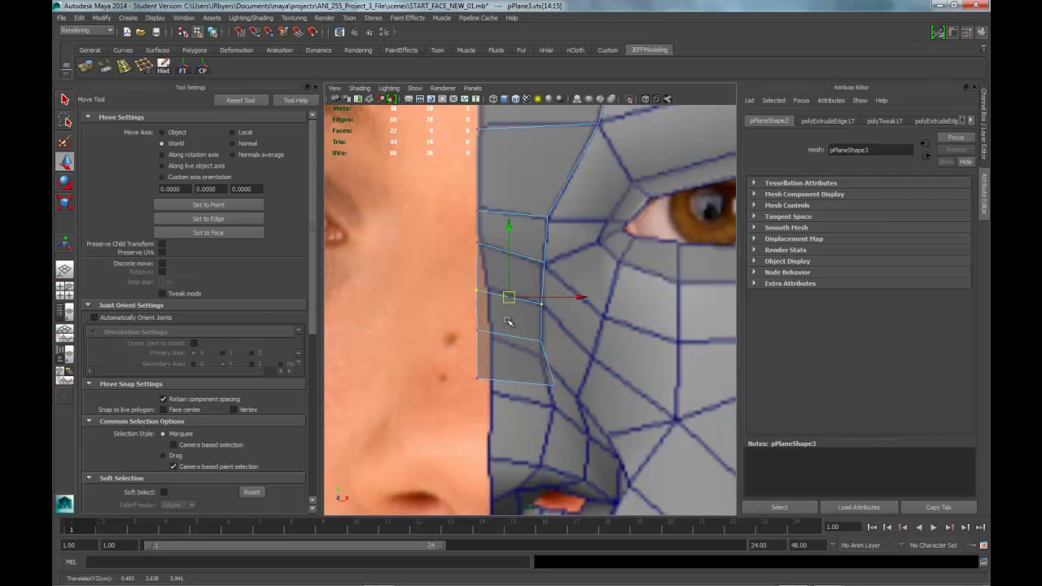
key(Down)
drag(515, 336, 487, 386)
click(553, 407)
drag(479, 315, 482, 324)
- Nudge the centre-line vertices of the three lowest rows onto the nose profile in the side view
key(space)
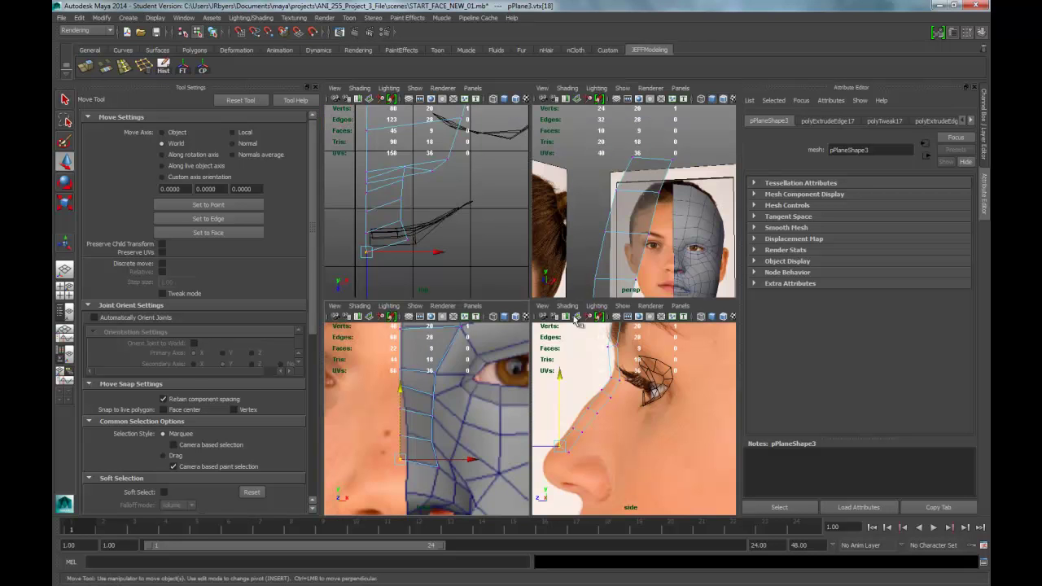
key(space)
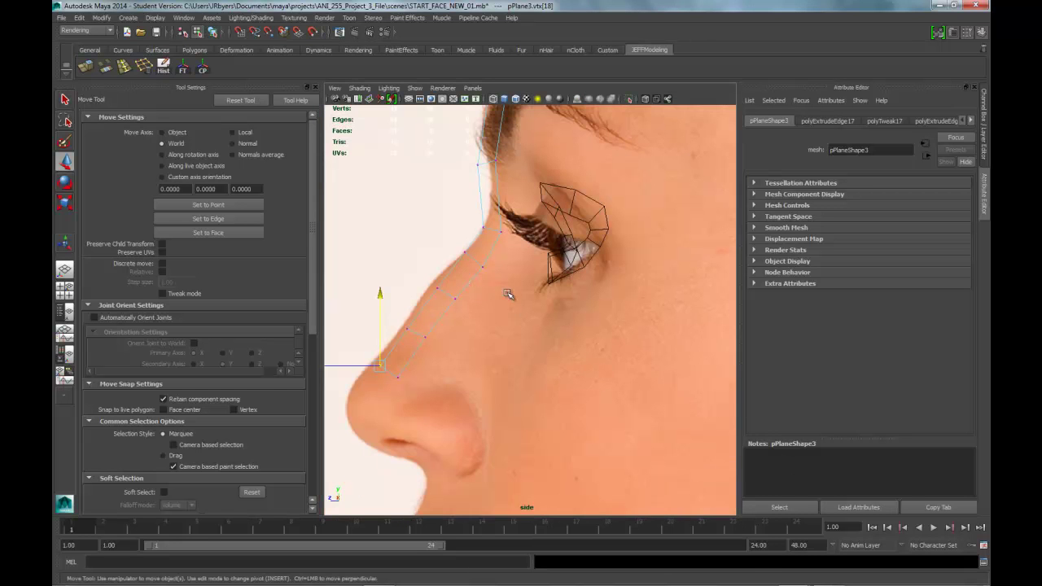
click(432, 280)
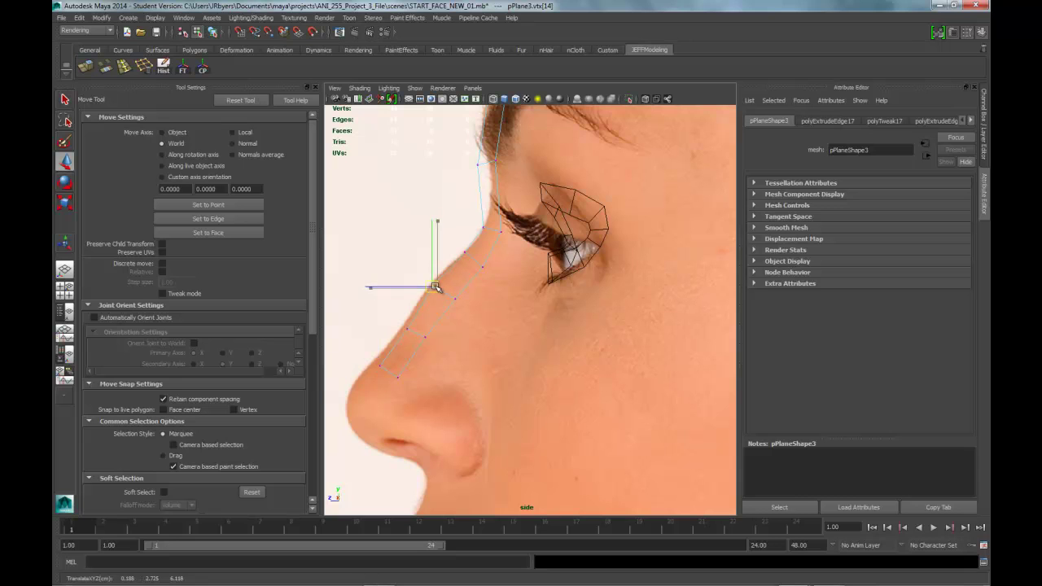
click(405, 324)
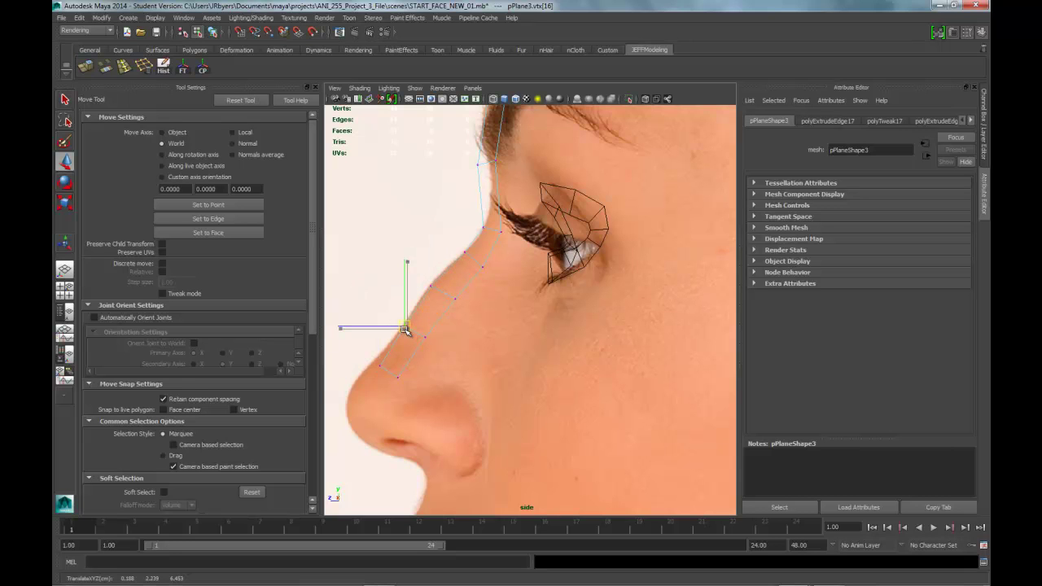
click(377, 363)
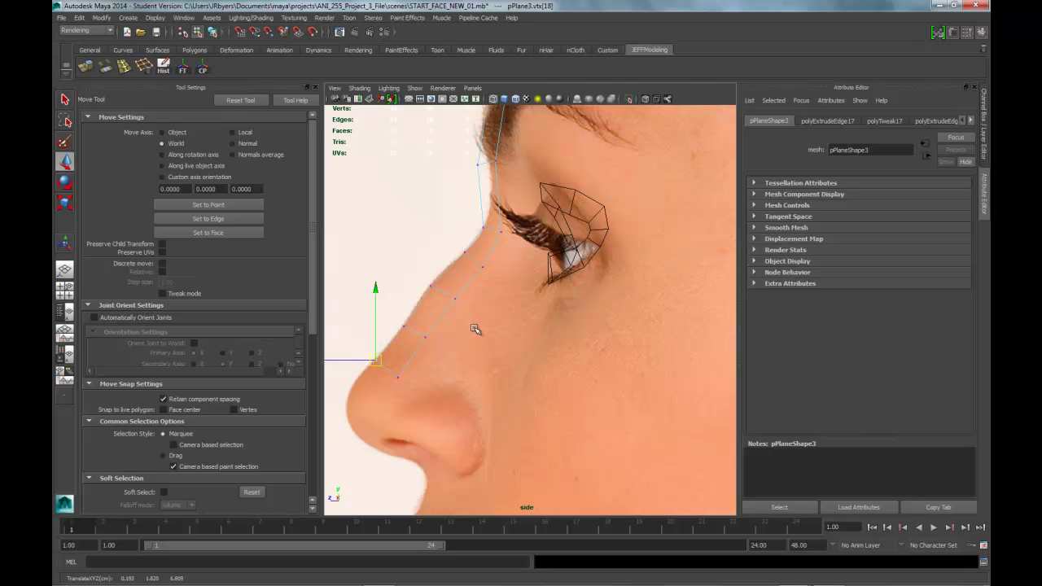
- Extrude the strip's lowest edge about 0.6 cm down toward the nose tip in the front view
key(space)
key(space)
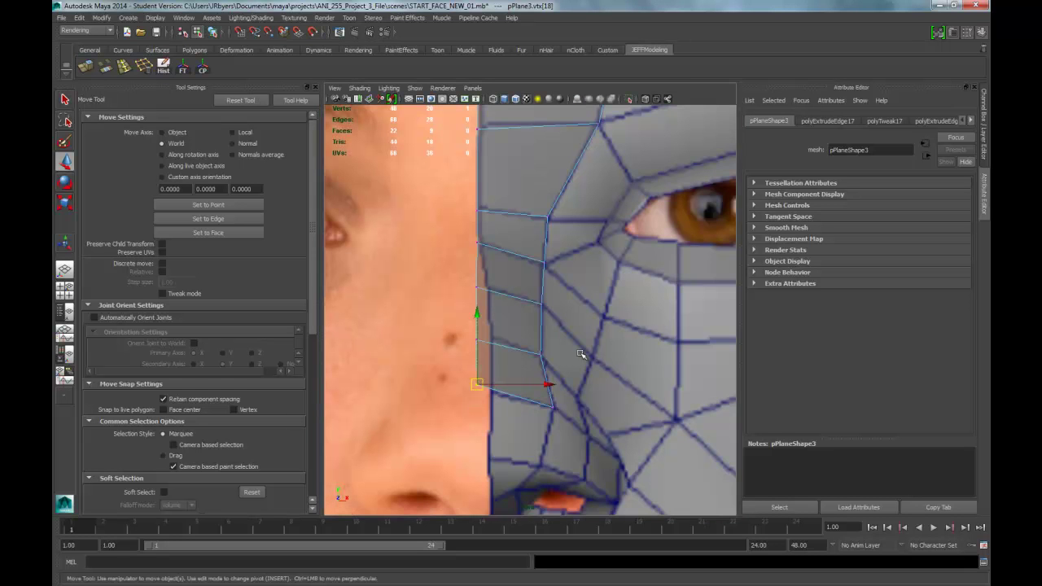
right_click(528, 405)
right_drag(527, 402, 526, 324)
click(516, 397)
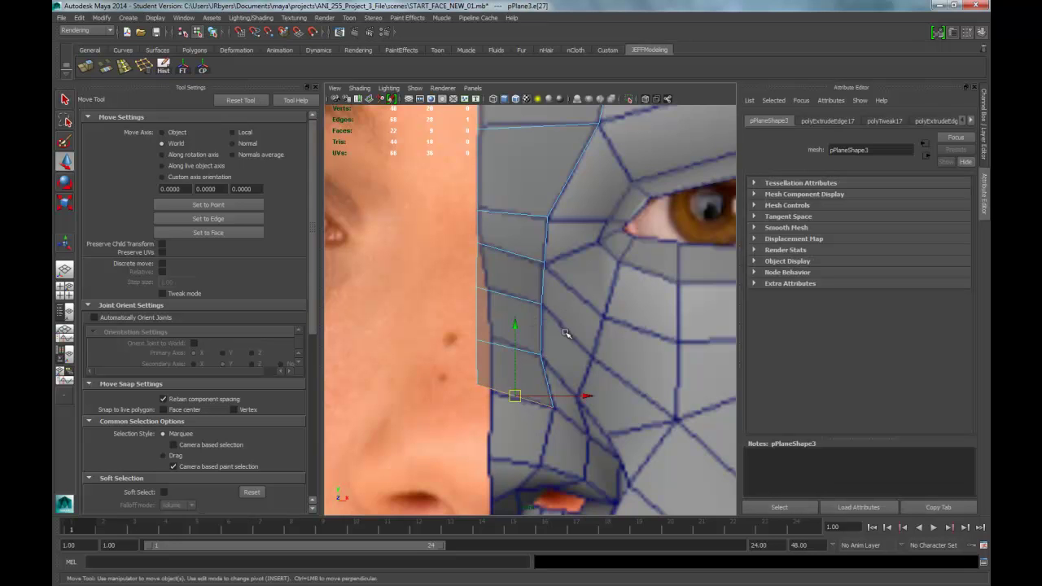
alt+middle_drag(573, 350, 572, 283)
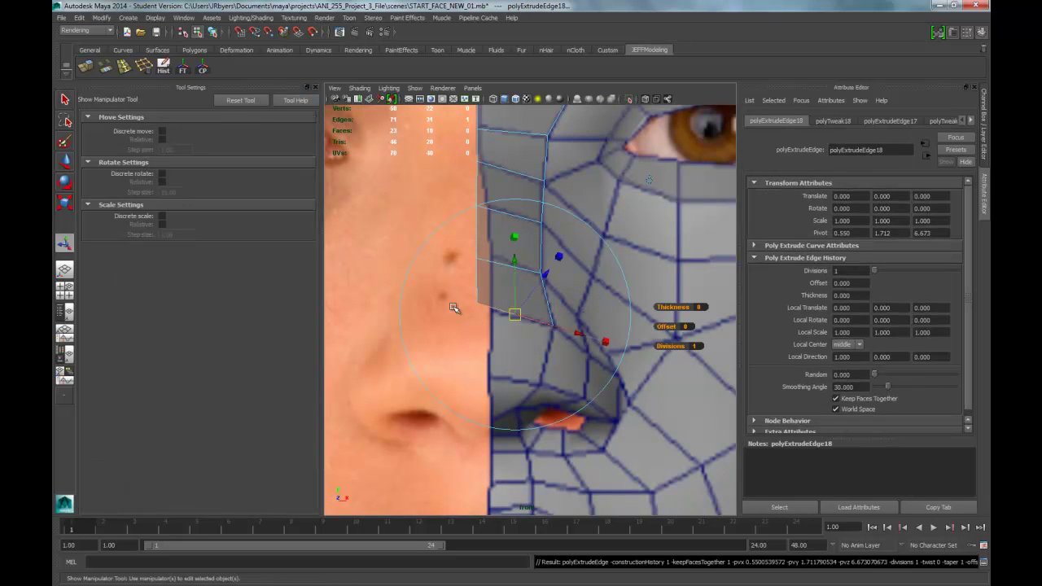
key(w)
drag(515, 246, 506, 310)
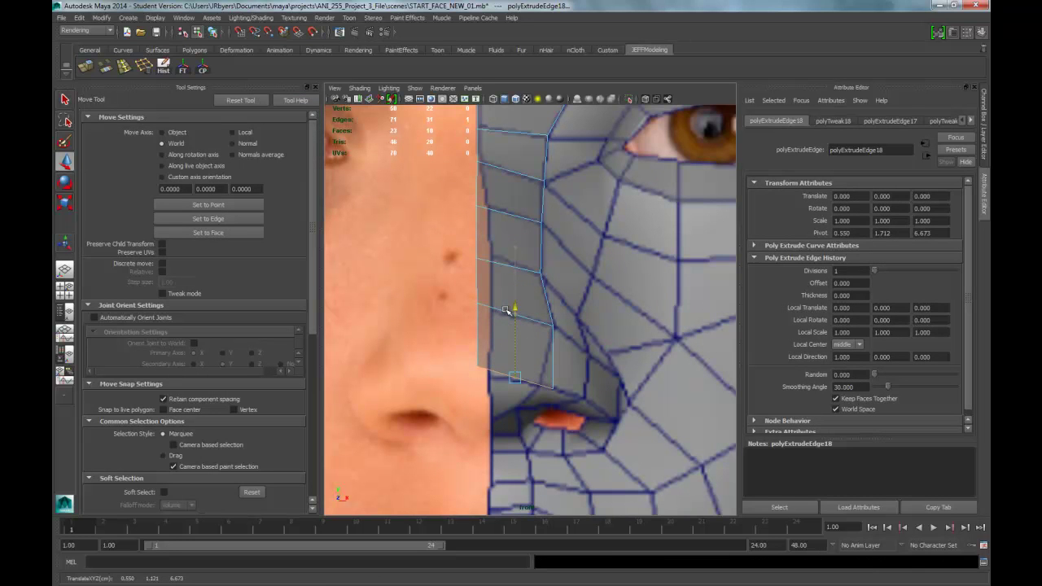
- Move the new bottom row's outer vertex inward and lower its centre-line vertex to match the reference in the front view
right_drag(552, 391, 509, 358)
click(552, 390)
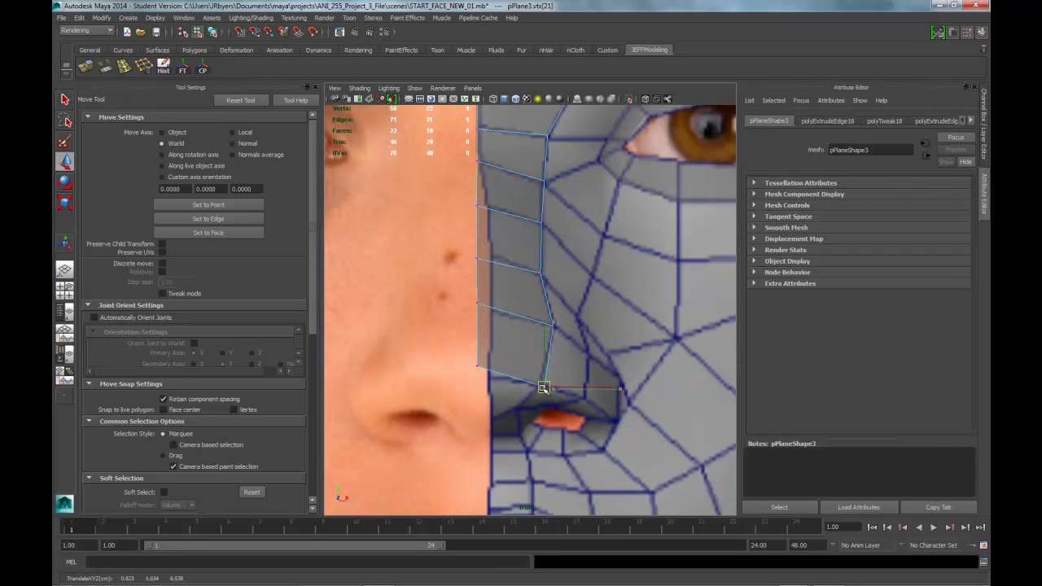
click(477, 364)
drag(480, 299, 479, 309)
click(545, 382)
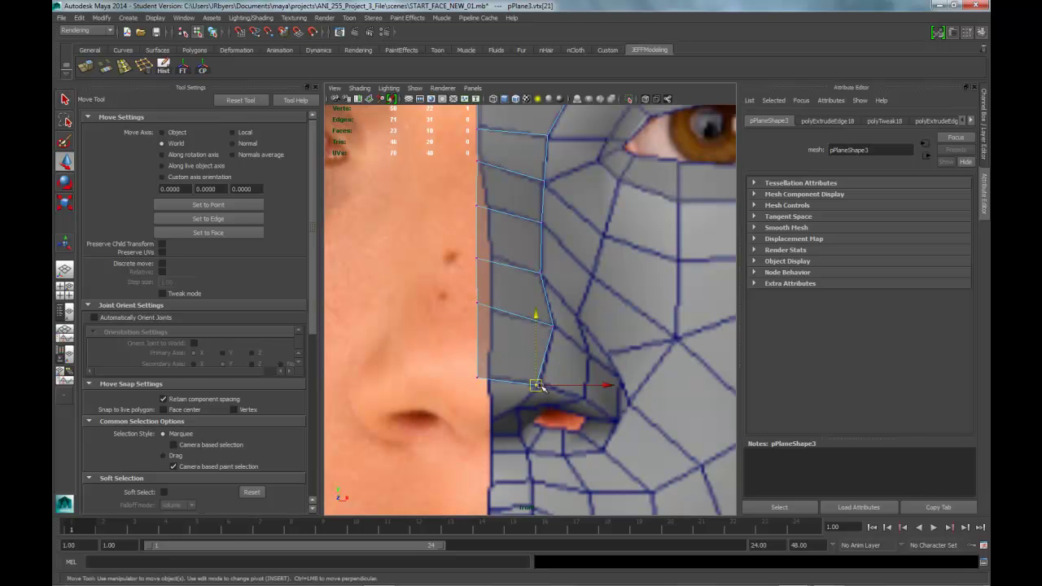
- Move the bottom vertex row forward in the side view so its centre vertex sits on the tip of the nose
key(space)
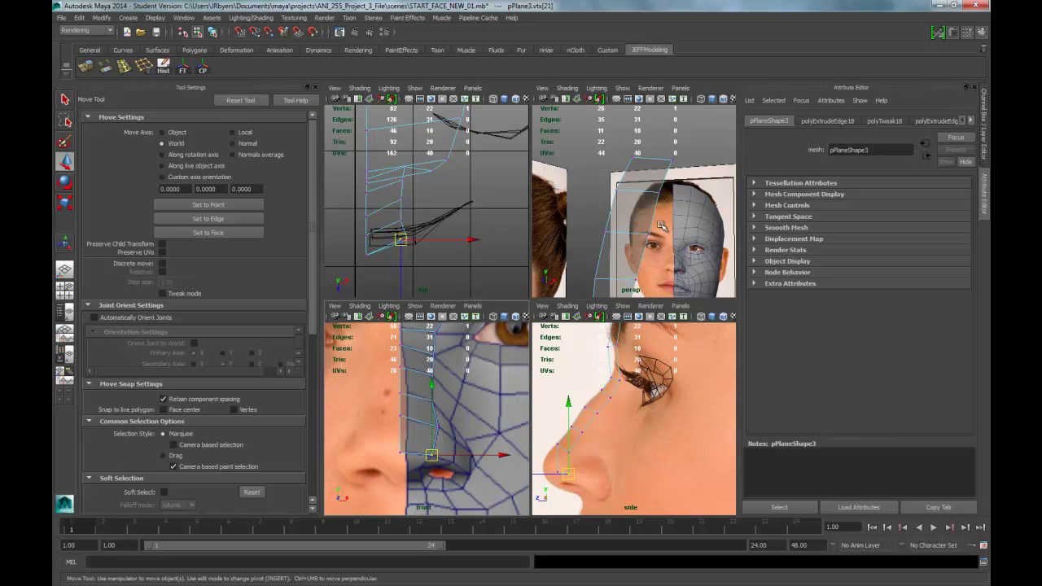
key(space)
alt+drag(584, 352, 549, 361)
key(a)
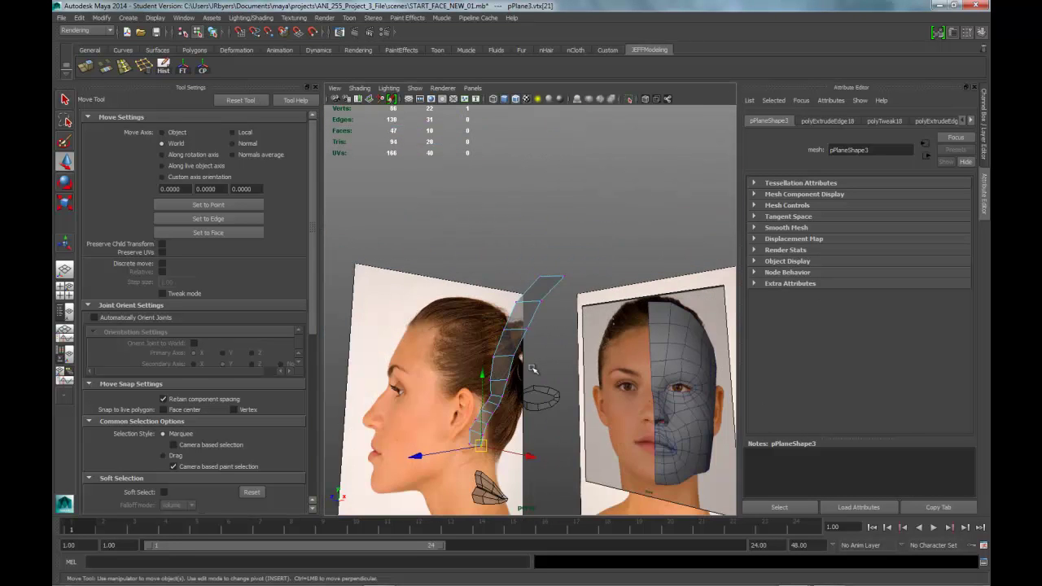
key(space)
key(space)
alt+middle_drag(602, 442, 657, 395)
drag(413, 346, 498, 400)
drag(441, 372, 413, 366)
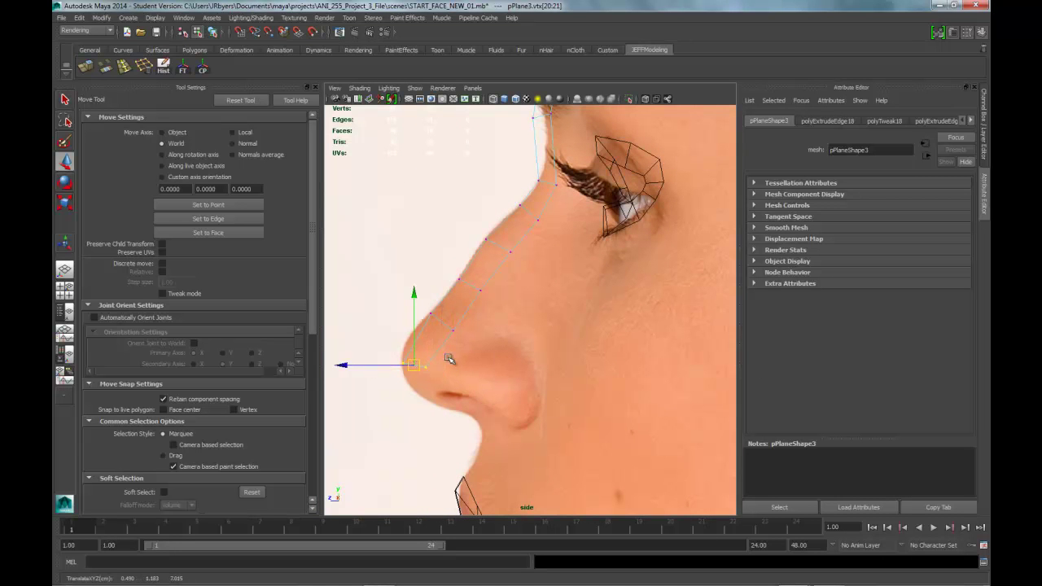
- Lower the two bottom-row vertices slightly in the front view to realign them with the reference mesh
key(space)
key(space)
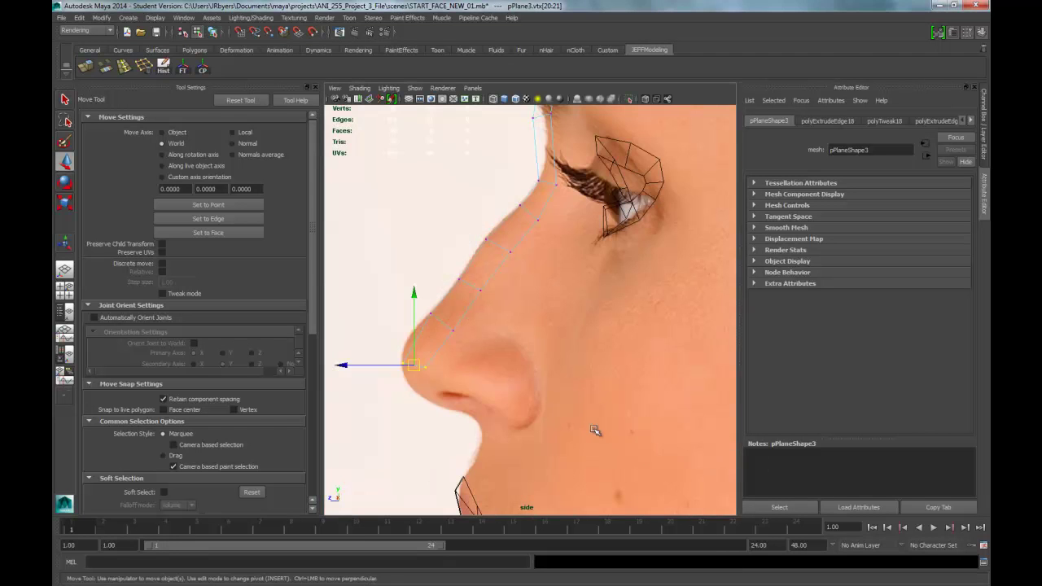
key(space)
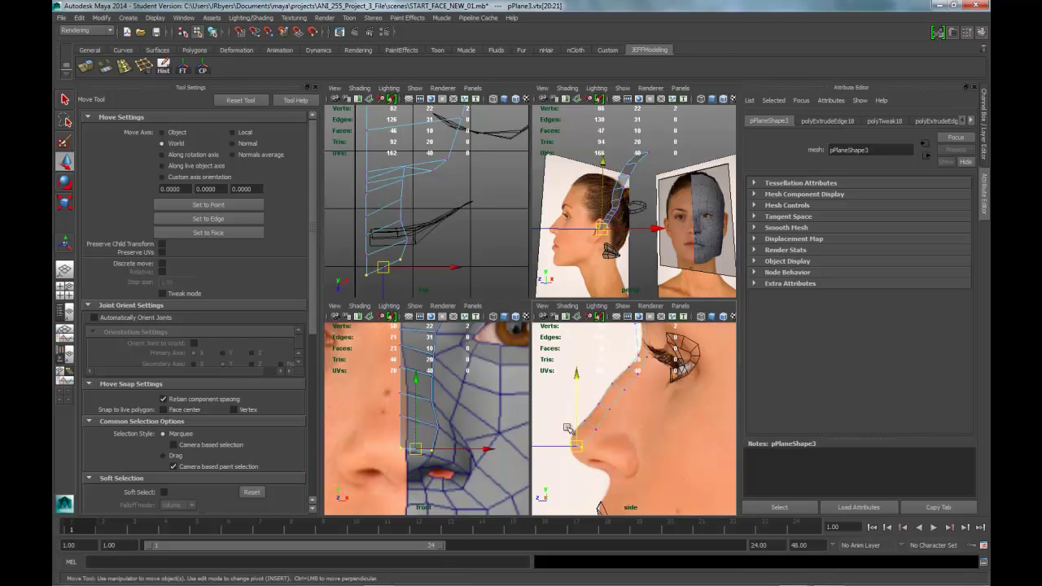
key(space)
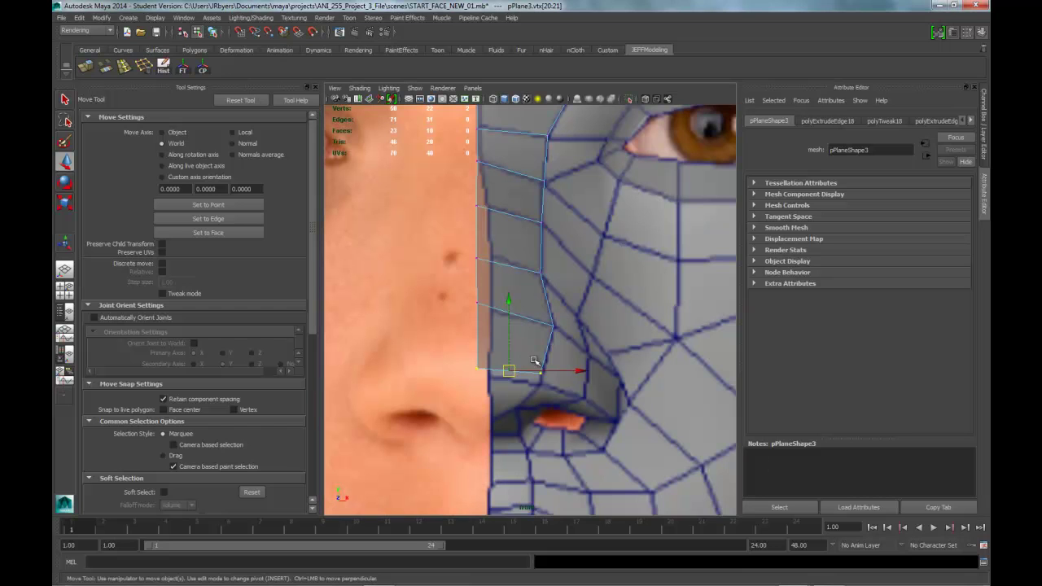
drag(552, 391, 541, 385)
drag(458, 354, 478, 371)
middle_drag(476, 295, 477, 301)
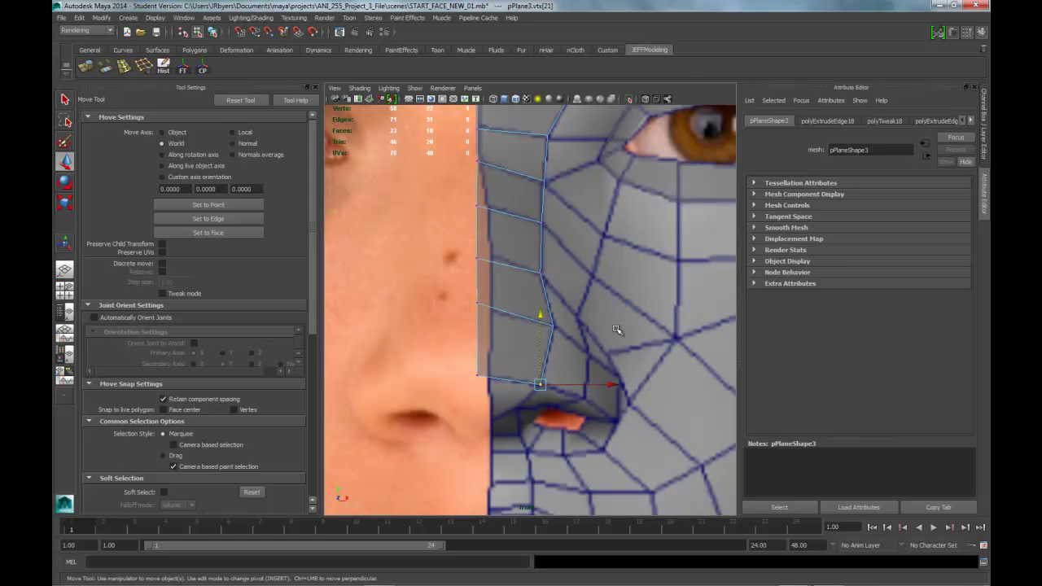
- Extrude the nose strip's lowest edge a short distance down from the nose tip in the front view
key(space)
key(space)
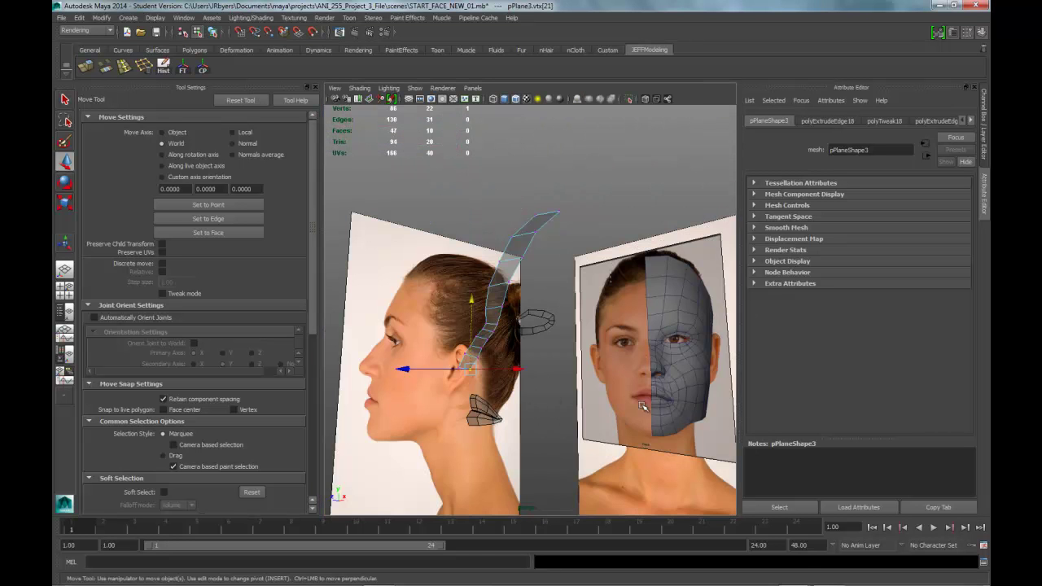
key(space)
key(space)
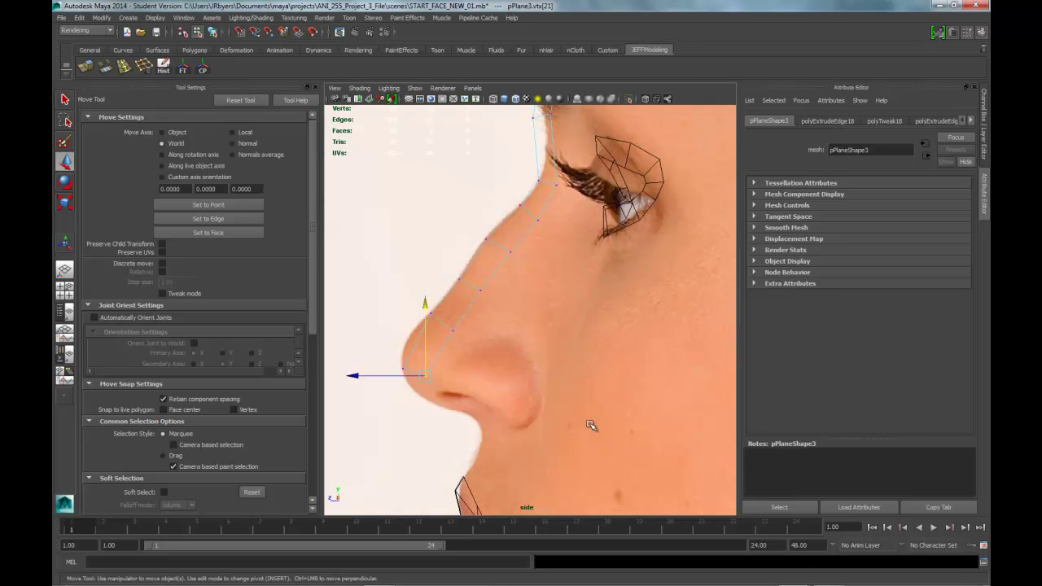
alt+drag(591, 425, 588, 391)
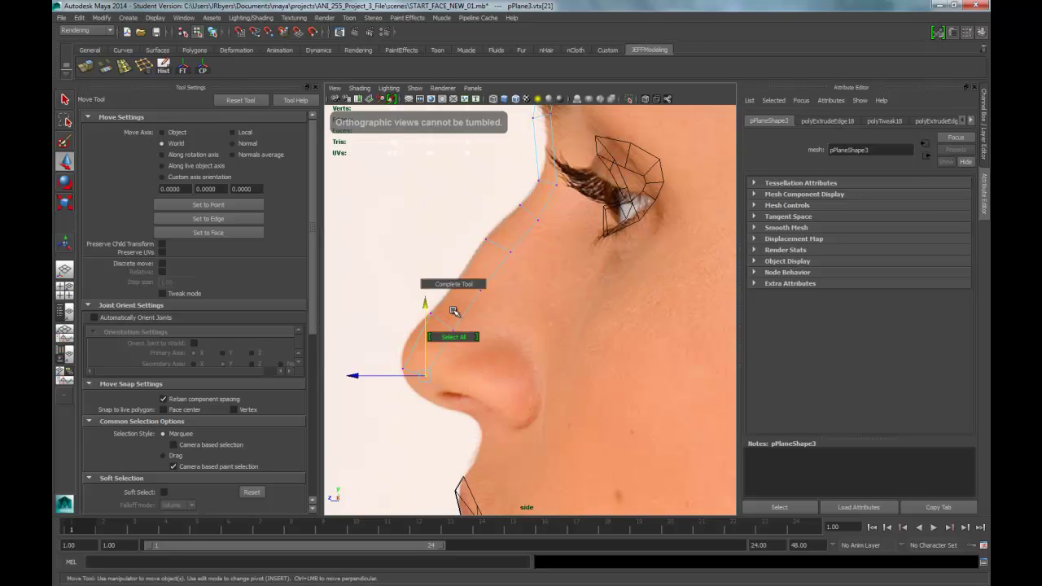
right_drag(474, 303, 470, 278)
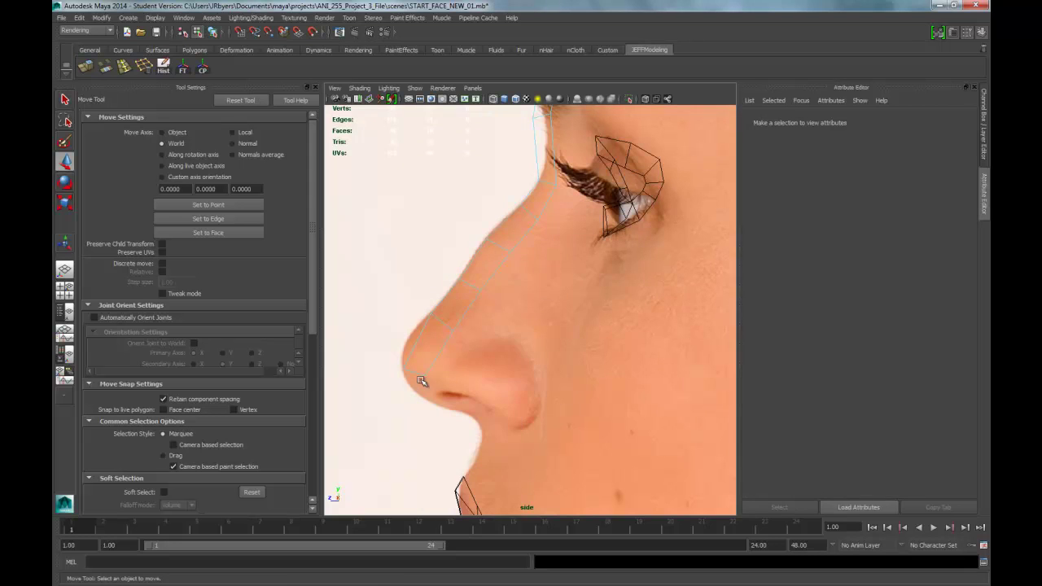
click(412, 371)
key(space)
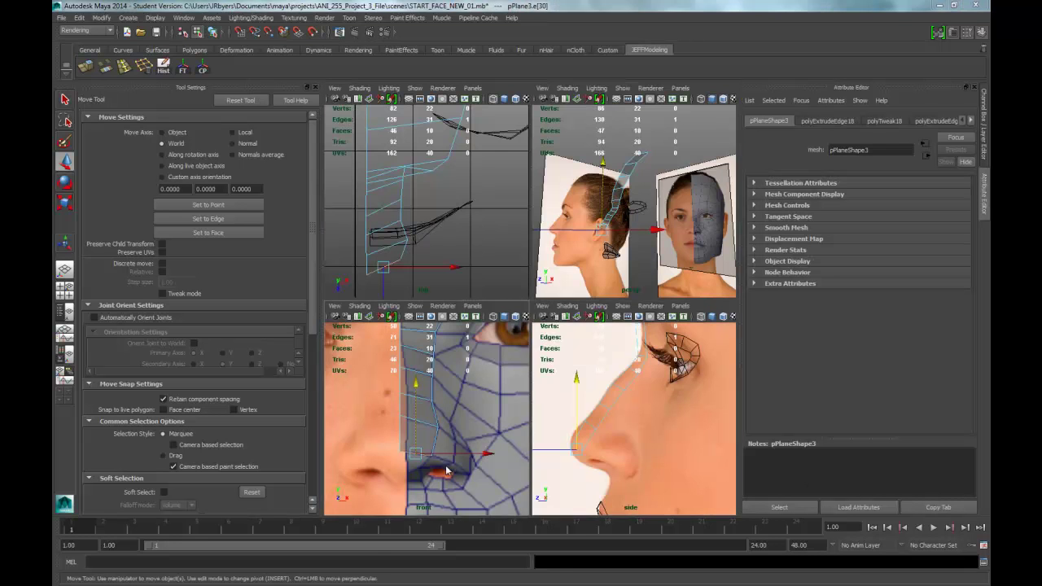
key(space)
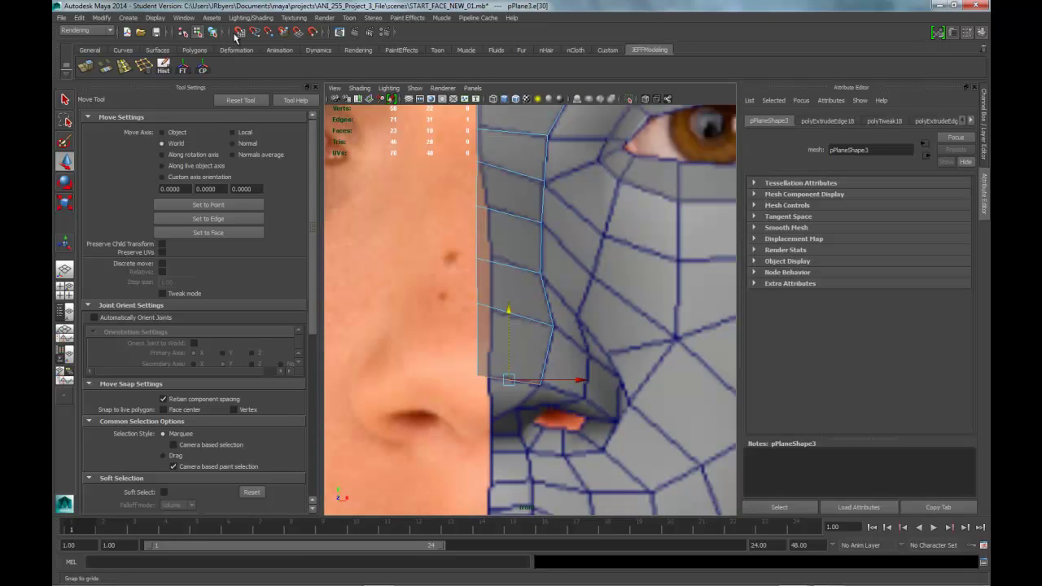
click(90, 69)
key(w)
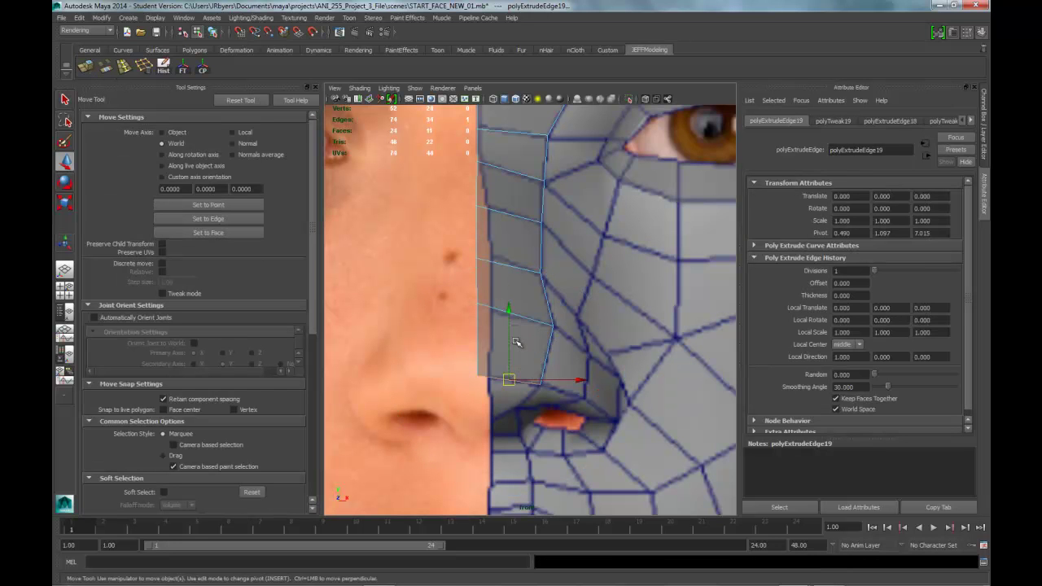
drag(507, 311, 508, 342)
- Lower the new row's centre-line vertex and move its outer vertex inward and up to match the reference in the front view
right_drag(479, 371, 432, 340)
drag(461, 374, 488, 428)
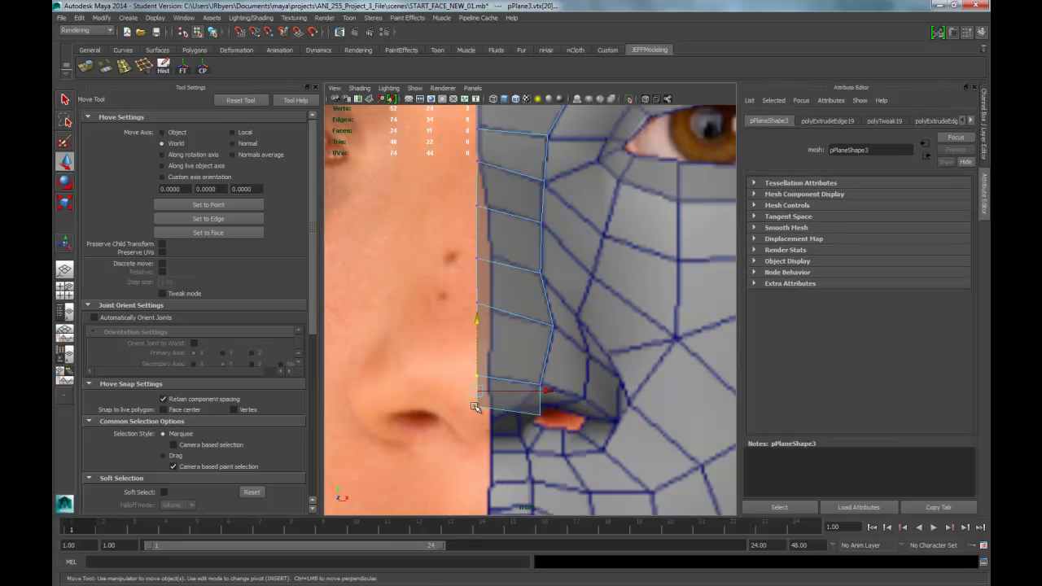
drag(493, 418, 491, 421)
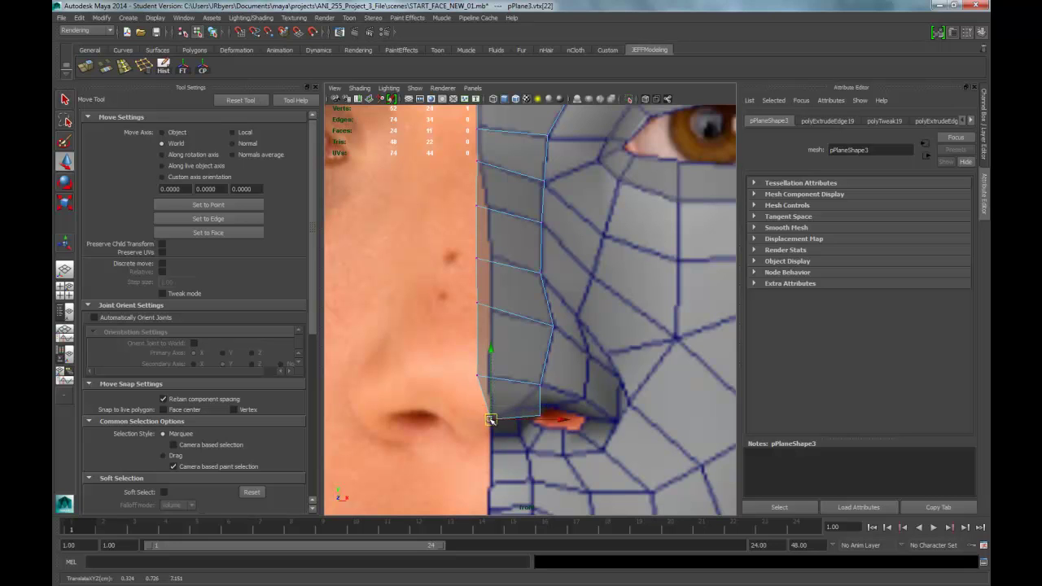
key(ctrl+z)
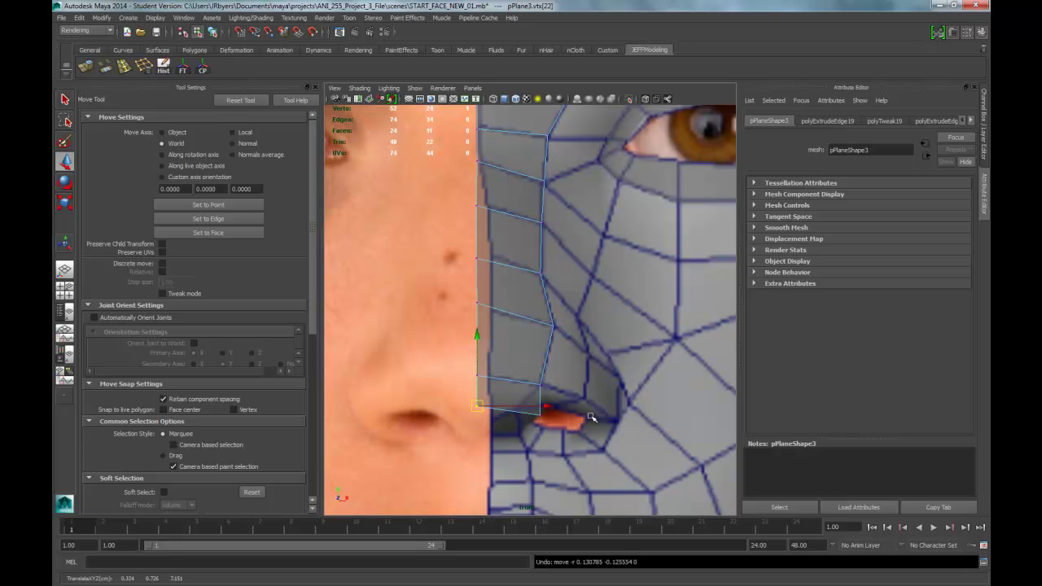
drag(483, 348, 483, 364)
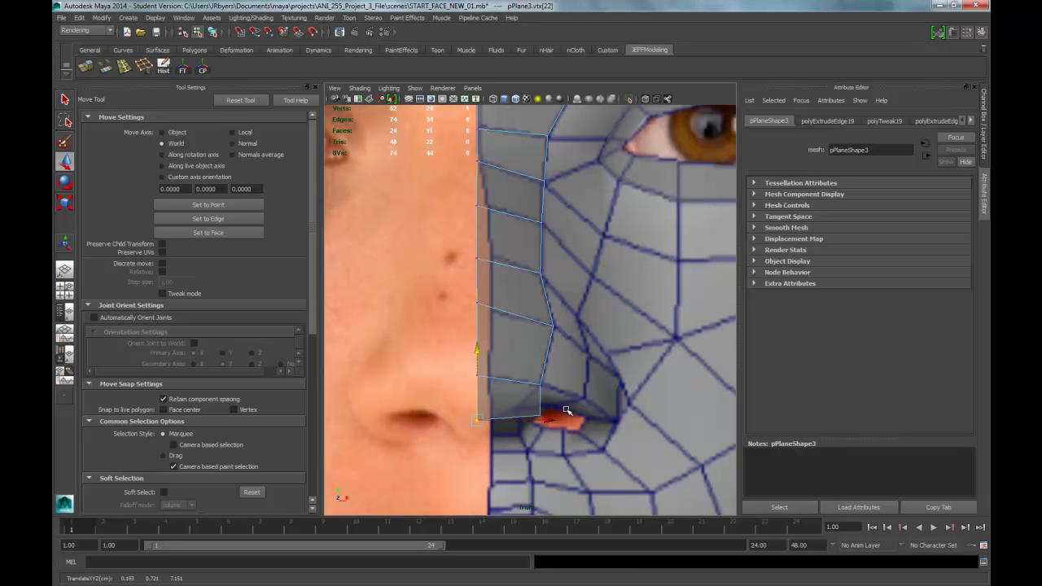
click(533, 407)
mouse_move(536, 409)
mouse_down()
mouse_move(526, 419)
mouse_move(518, 408)
mouse_up()
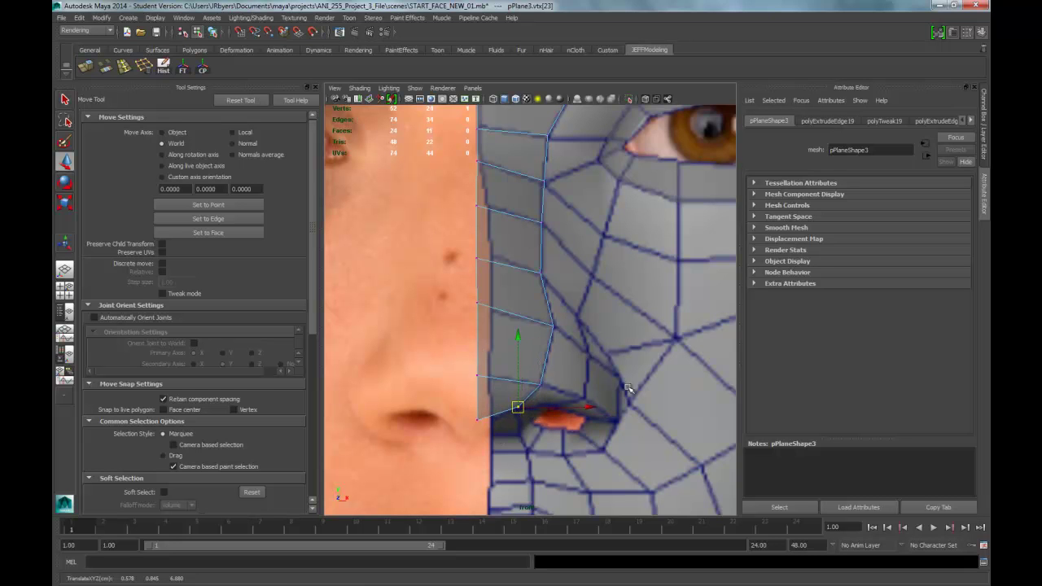
- Move the new bottom vertex row back in the side view so it follows the underside of the nose
key(space)
key(space)
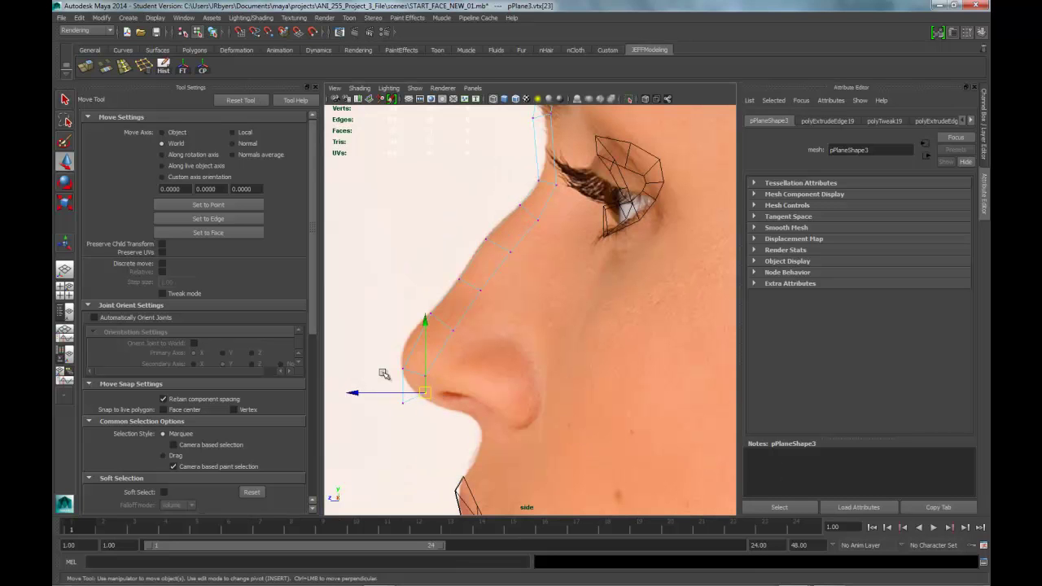
drag(384, 393, 396, 389)
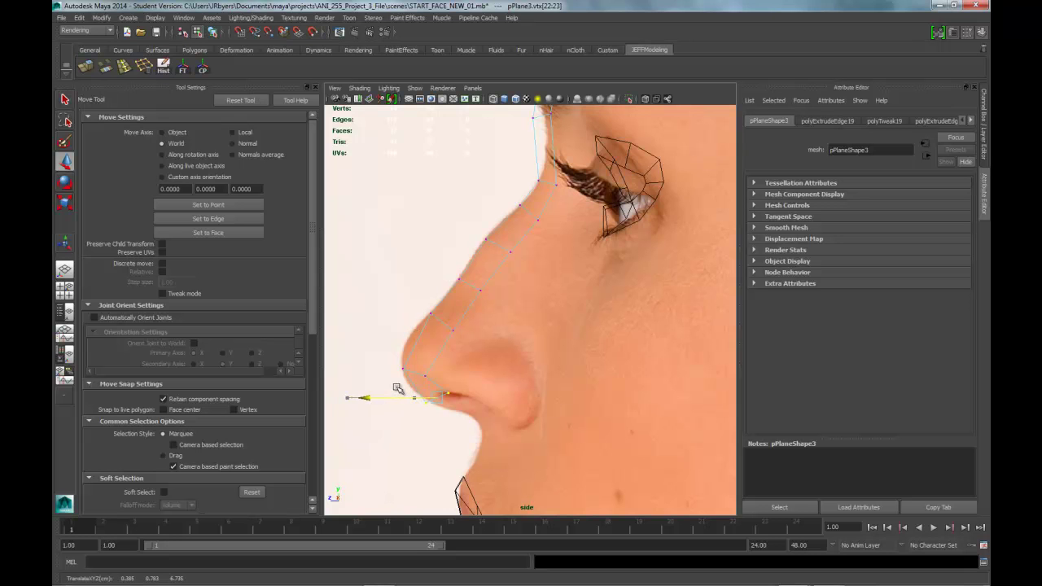
- Extrude the strip's bottom edge about 0.23 cm down beside the nostril in the front view
key(space)
key(space)
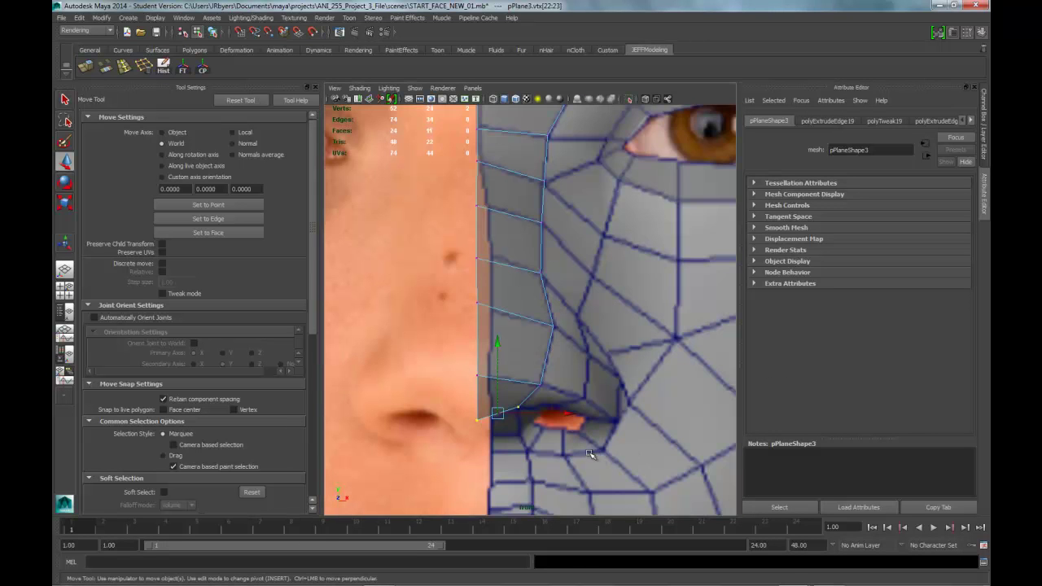
scroll(592, 441, up, 2)
right_drag(527, 399, 521, 316)
click(500, 431)
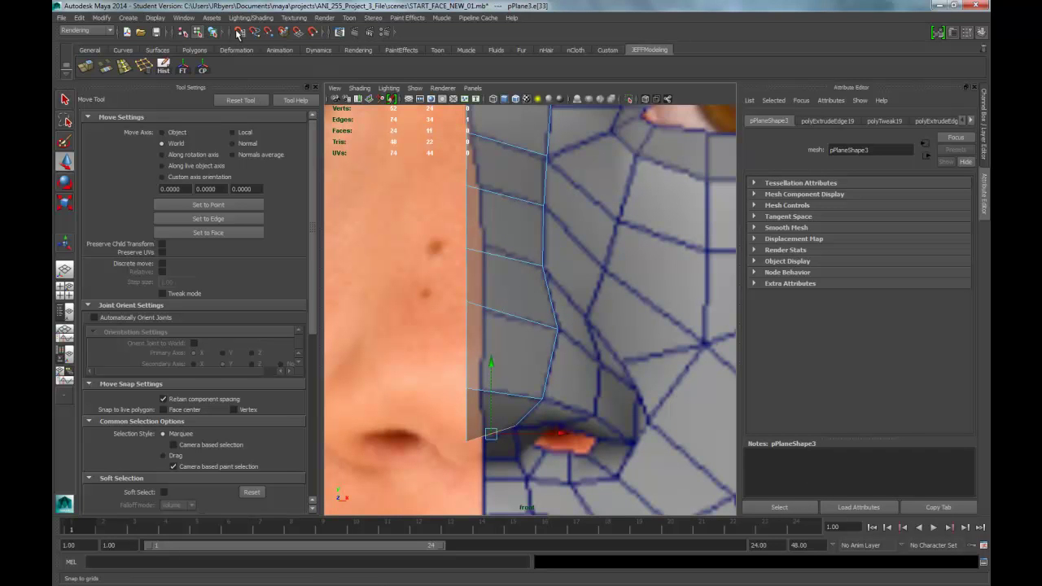
click(86, 66)
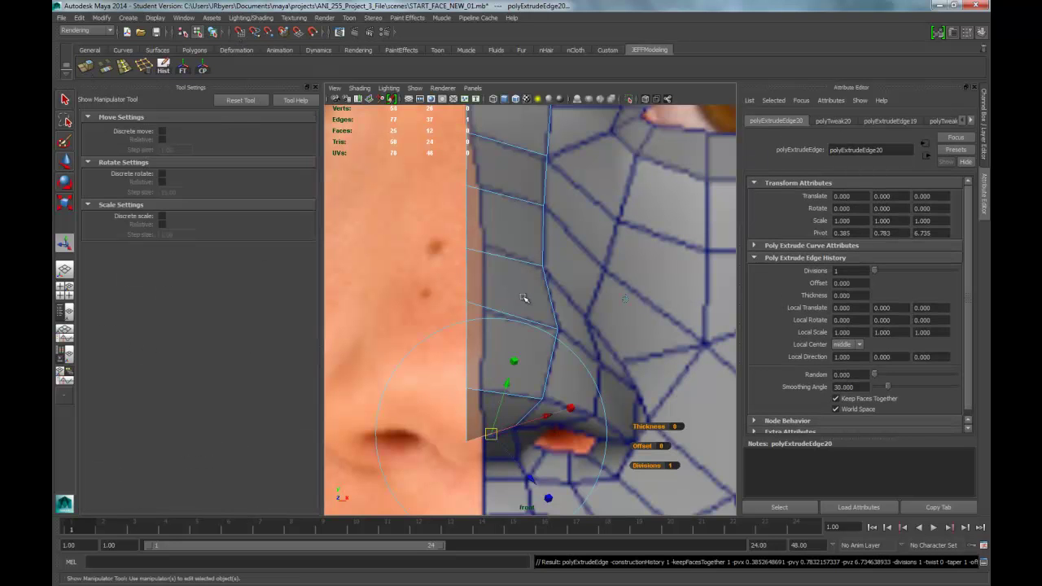
key(w)
drag(493, 365, 494, 396)
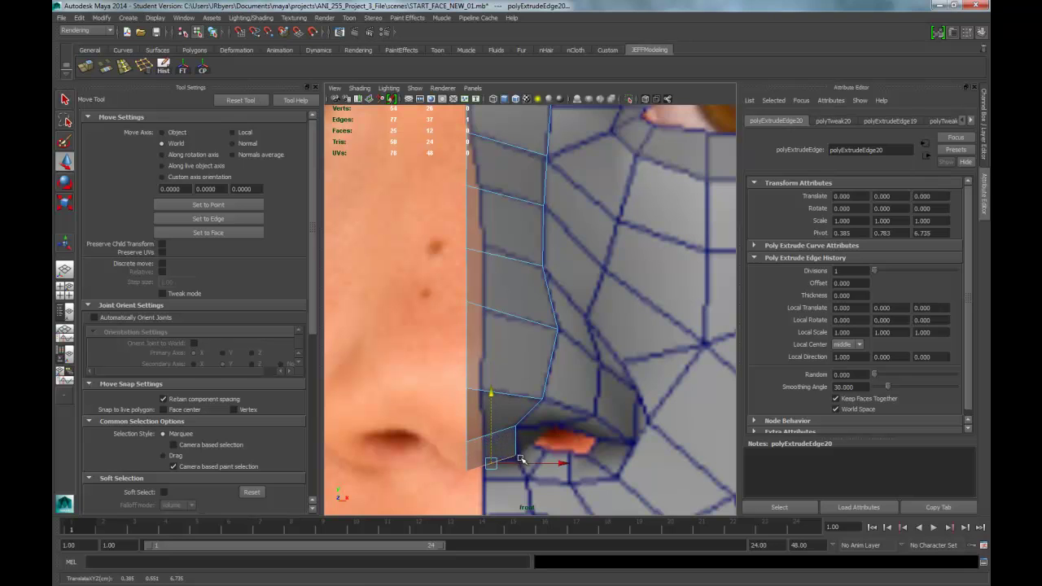
- Raise the new row's centre-line vertex nearly level with the outer one, and lower both vertices slightly
right_drag(469, 471, 435, 340)
click(466, 467)
drag(469, 408, 470, 388)
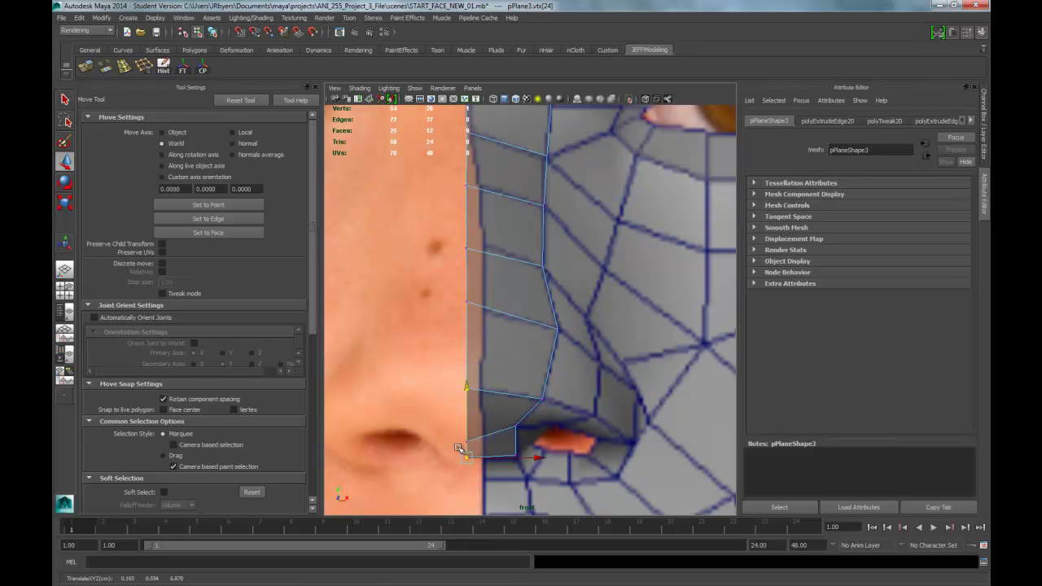
shift+click(515, 456)
drag(493, 387, 493, 392)
- Extrude the strip's bottom edge about 0.15 cm further down toward the base of the nose
right_drag(511, 456, 520, 316)
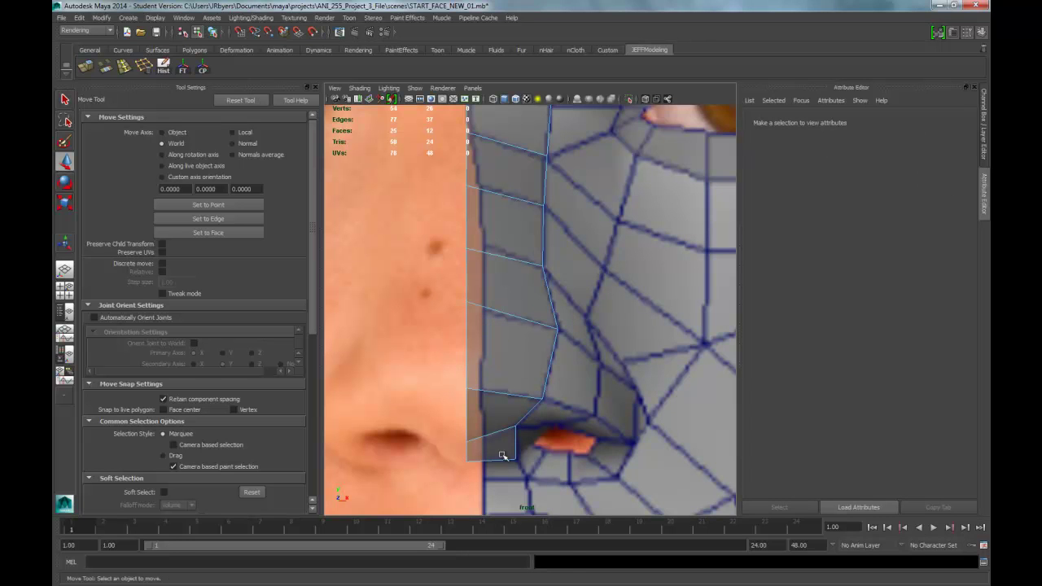
click(497, 462)
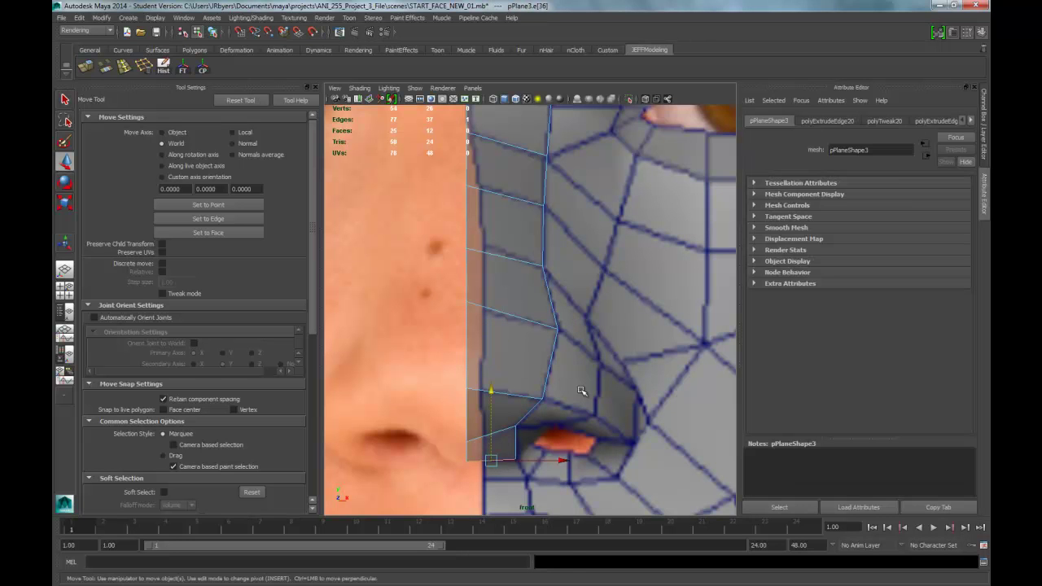
key(ctrl+e)
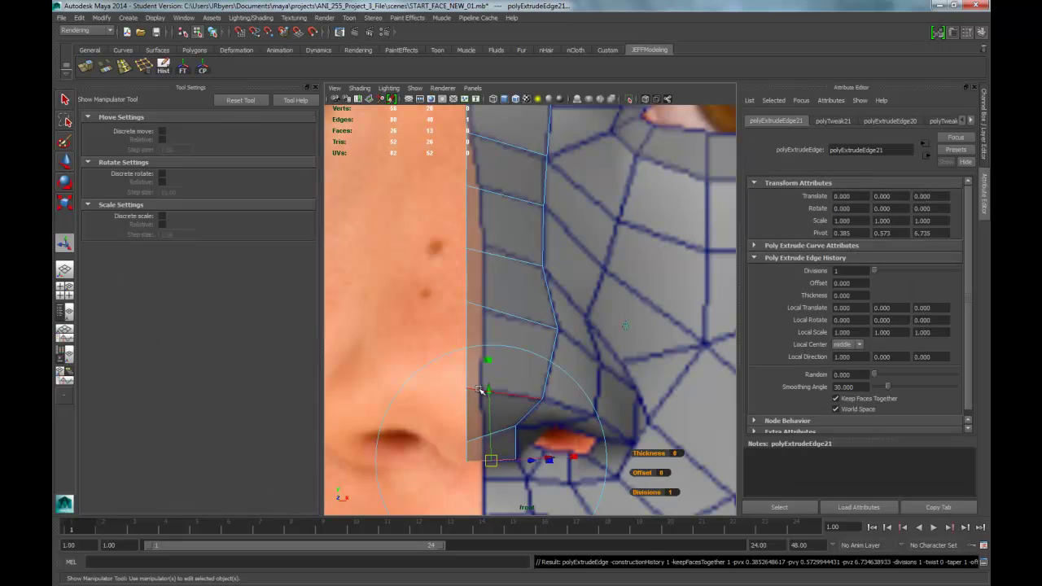
key(w)
drag(489, 392, 489, 411)
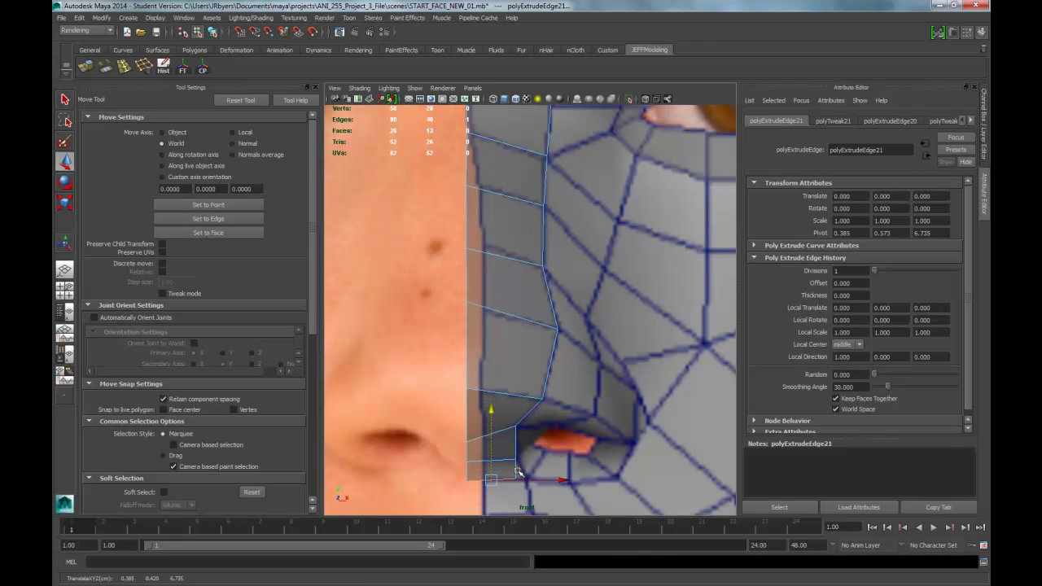
- Move the lowest row's outer vertex outward to the reference mesh's corner below the nostril
right_drag(504, 350, 468, 346)
click(510, 476)
drag(510, 478, 544, 480)
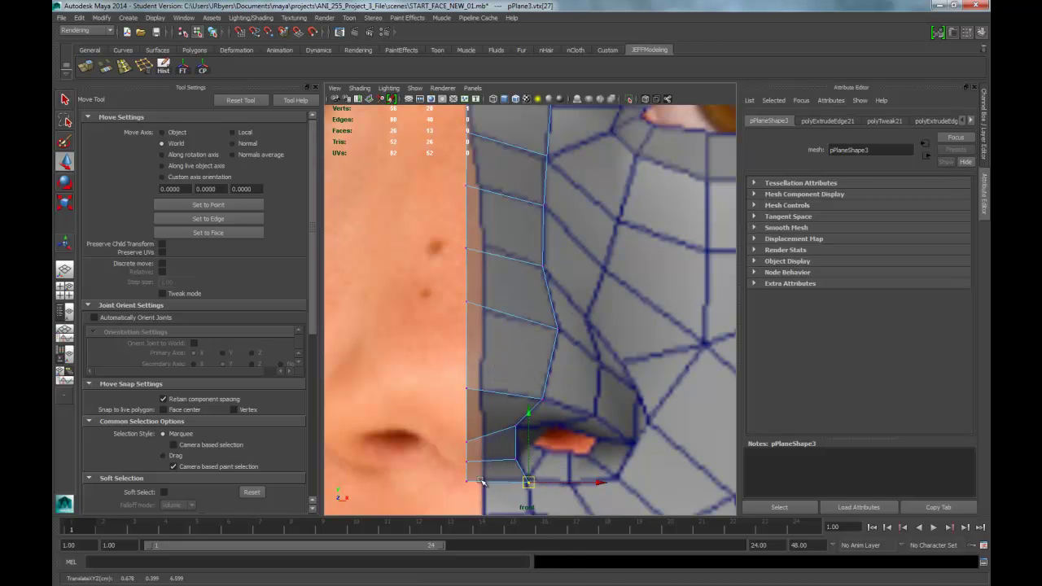
- Move the two lowest vertex rows back in the side view to follow the profile where the nose meets the upper lip
key(space)
key(space)
scroll(545, 444, up, 4)
drag(348, 409, 446, 467)
middle_drag(384, 425, 365, 413)
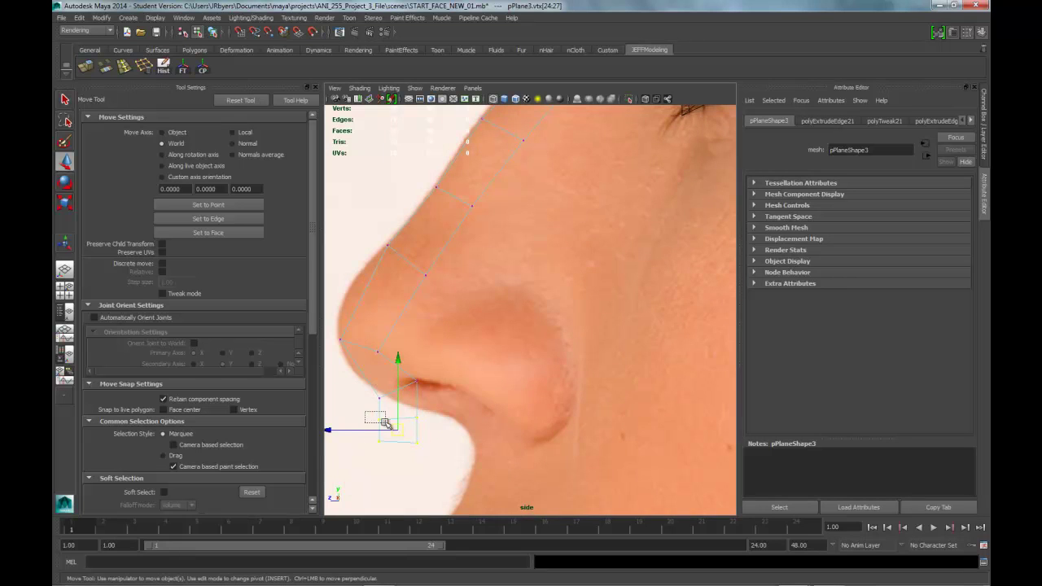
drag(366, 429, 489, 444)
drag(425, 406, 467, 417)
- Extrude the edge at the base of the nose about 0.24 cm down toward the upper lip in the front view
key(space)
key(space)
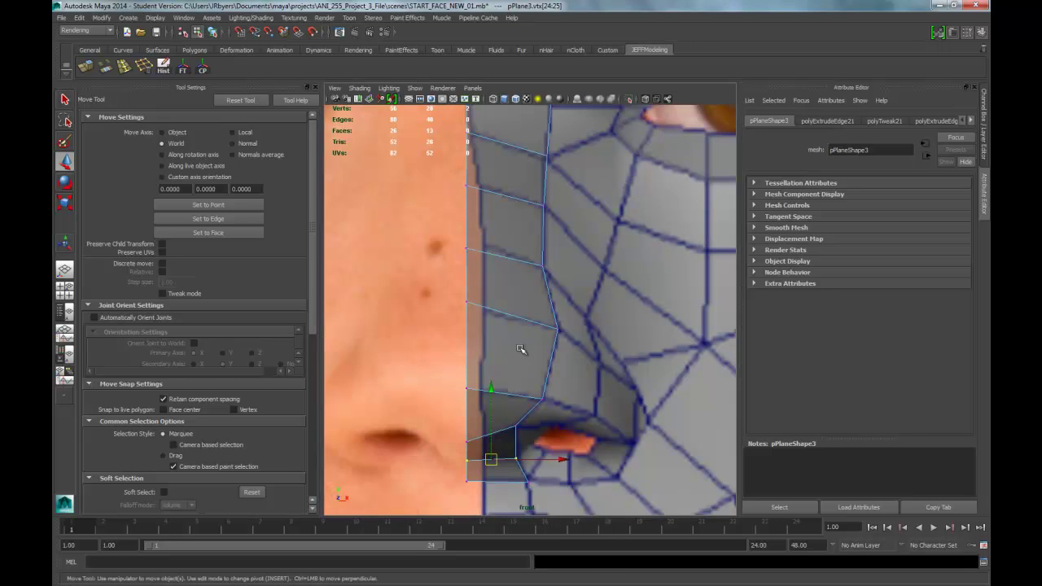
scroll(485, 468, up, 3)
right_click(512, 368)
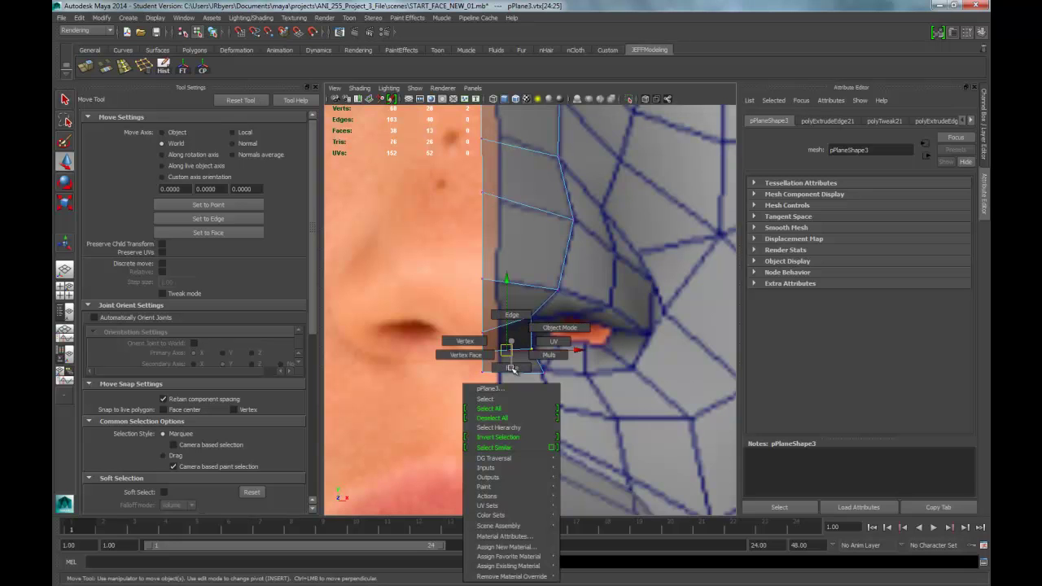
click(512, 314)
click(521, 373)
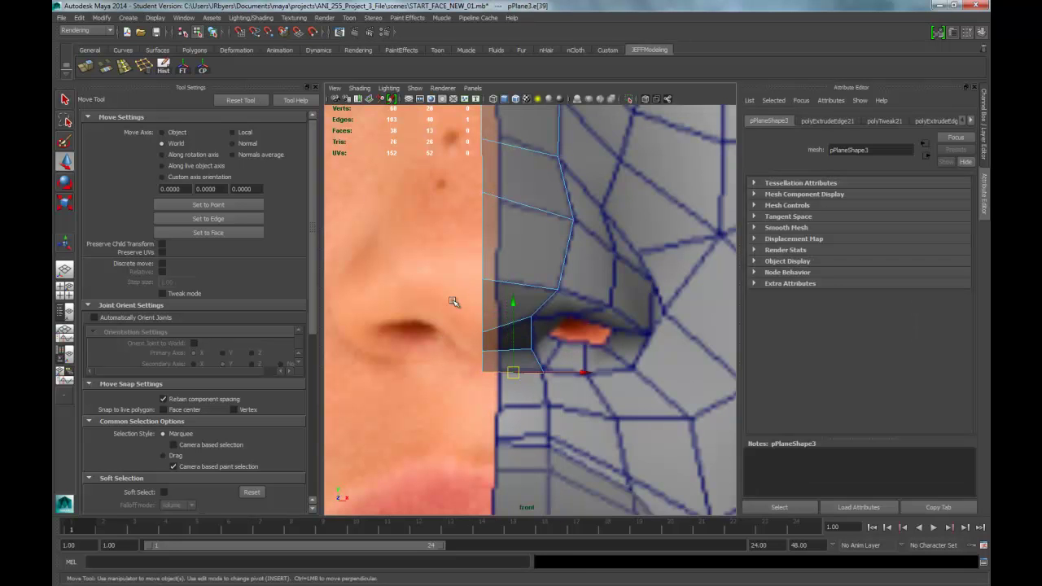
click(85, 67)
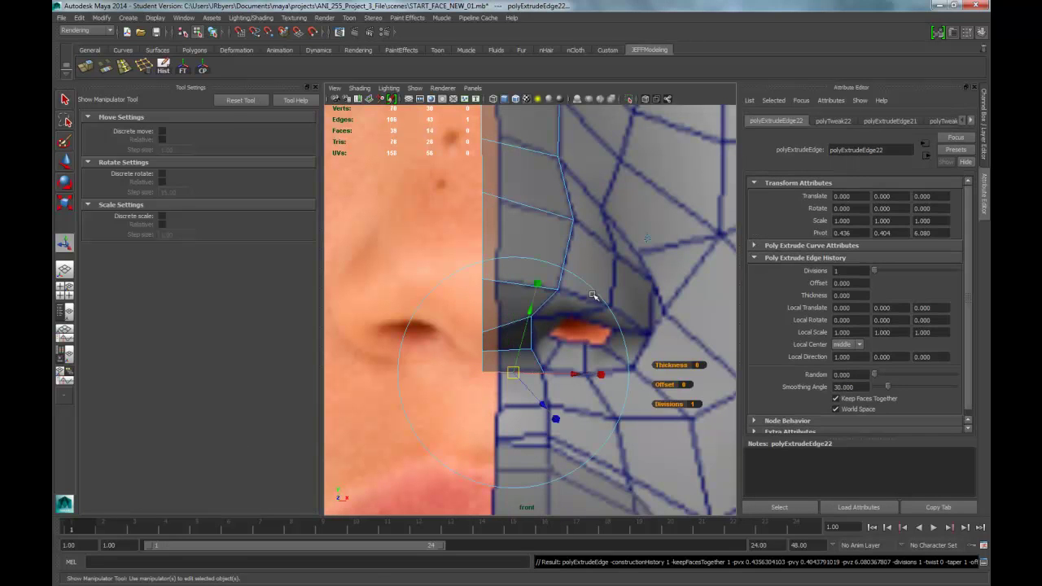
key(w)
drag(514, 306, 513, 336)
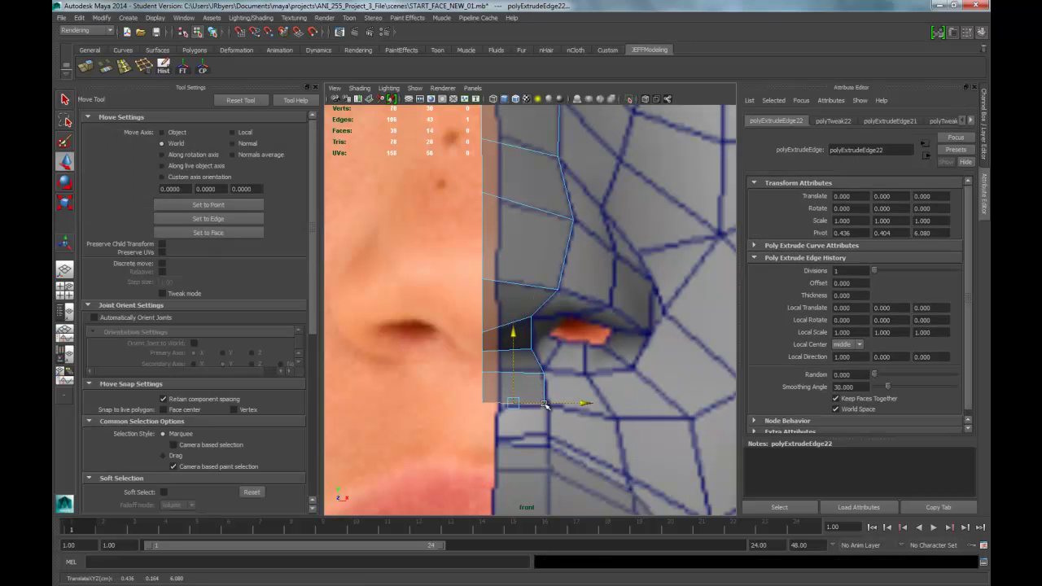
- Extrude the bottom edge twice more toward the lip, about 0.23 cm and about 0.08 cm down
key(ctrl+e)
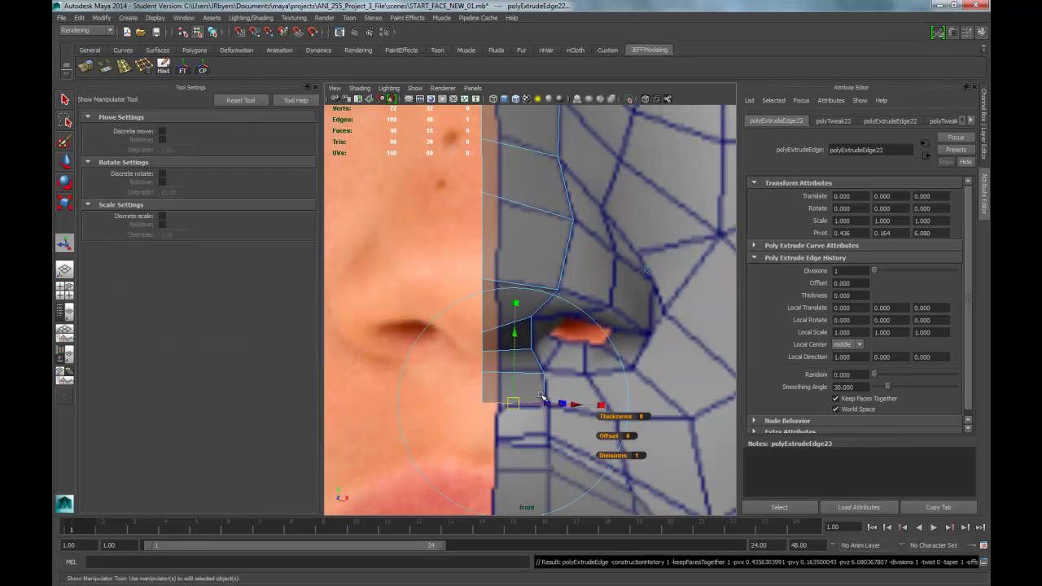
key(w)
drag(514, 336, 515, 364)
key(ctrl+e)
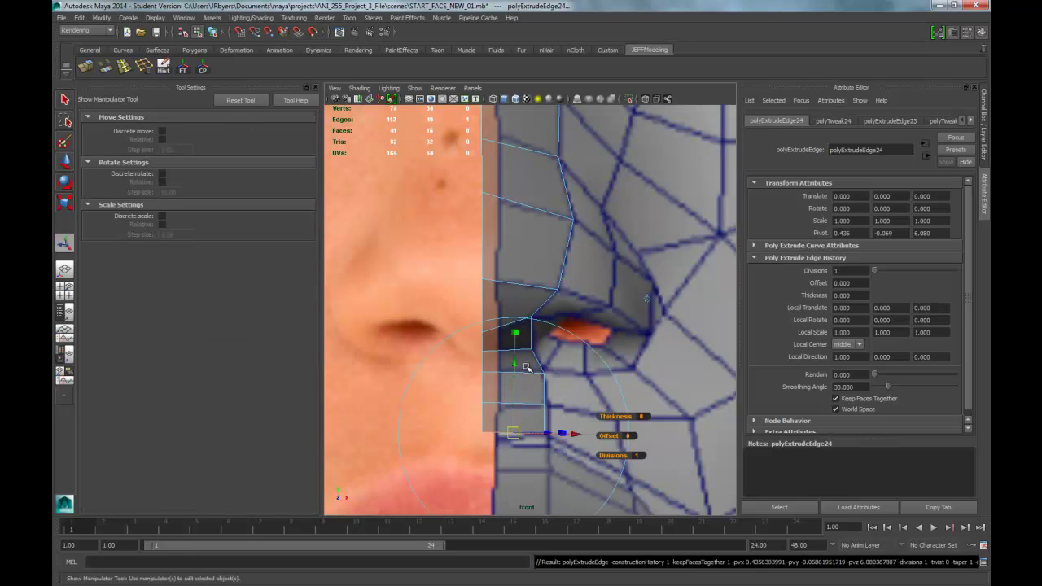
key(w)
drag(513, 363, 512, 375)
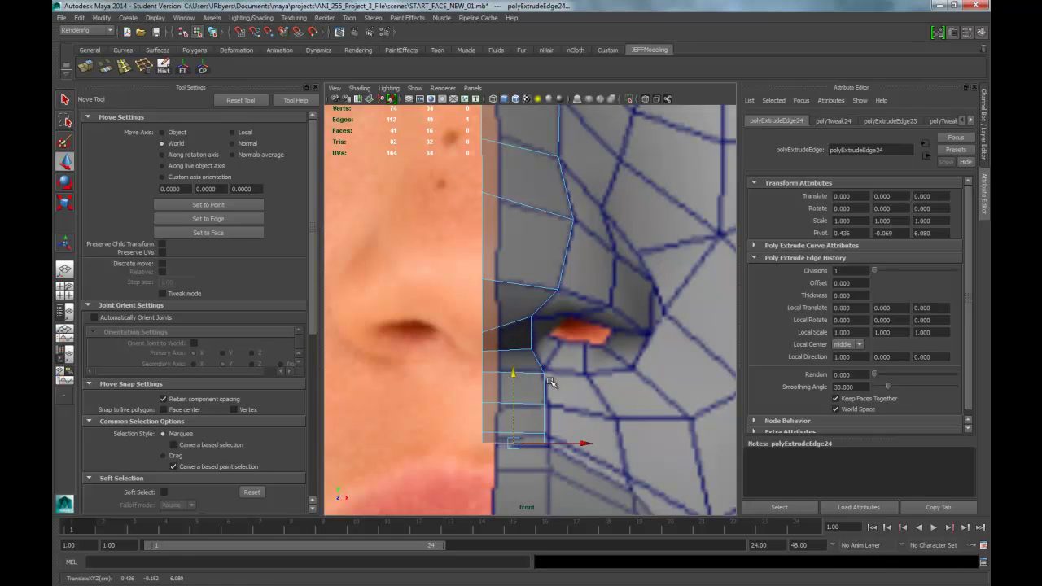
- Move the lower vertex rows of the strip forward in the side view to follow the profile curving toward the upper lip
right_click(550, 381)
key(space)
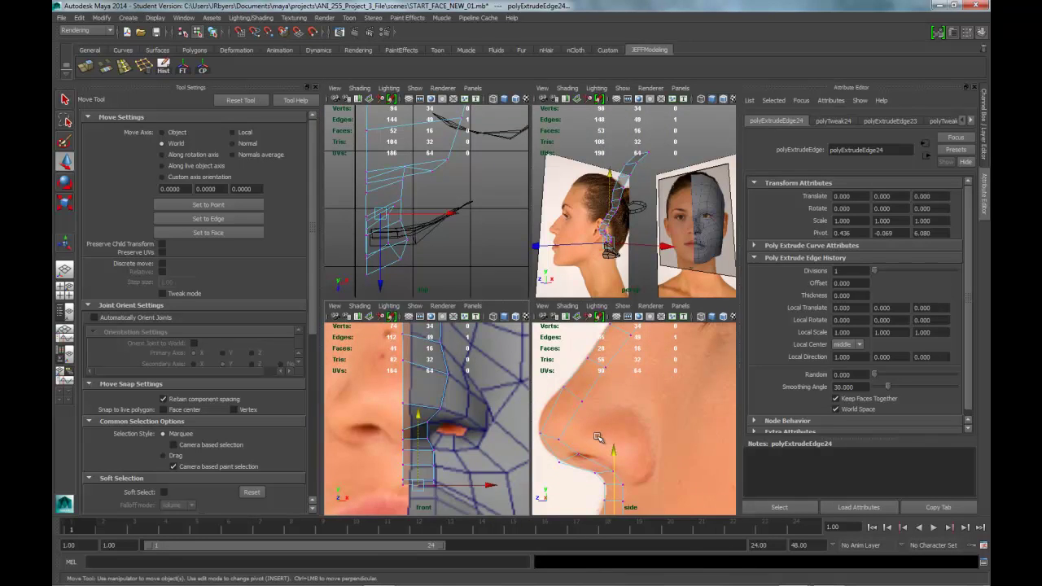
key(space)
alt+middle_drag(601, 439, 619, 321)
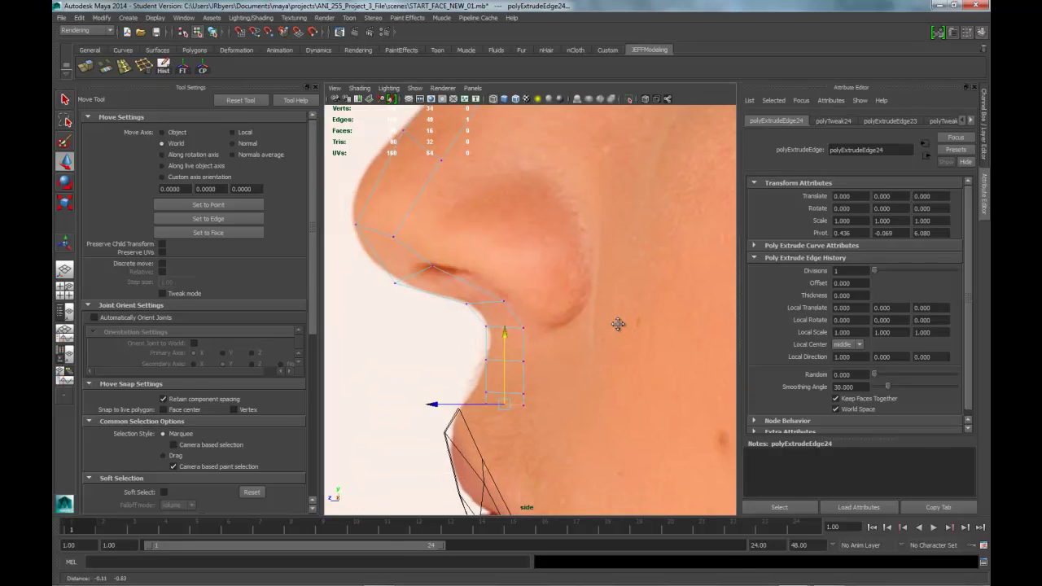
drag(471, 346, 528, 375)
click(488, 361)
drag(477, 384, 563, 434)
mouse_move(478, 399)
mouse_down()
mouse_move(460, 411)
mouse_move(471, 407)
mouse_up()
key(space)
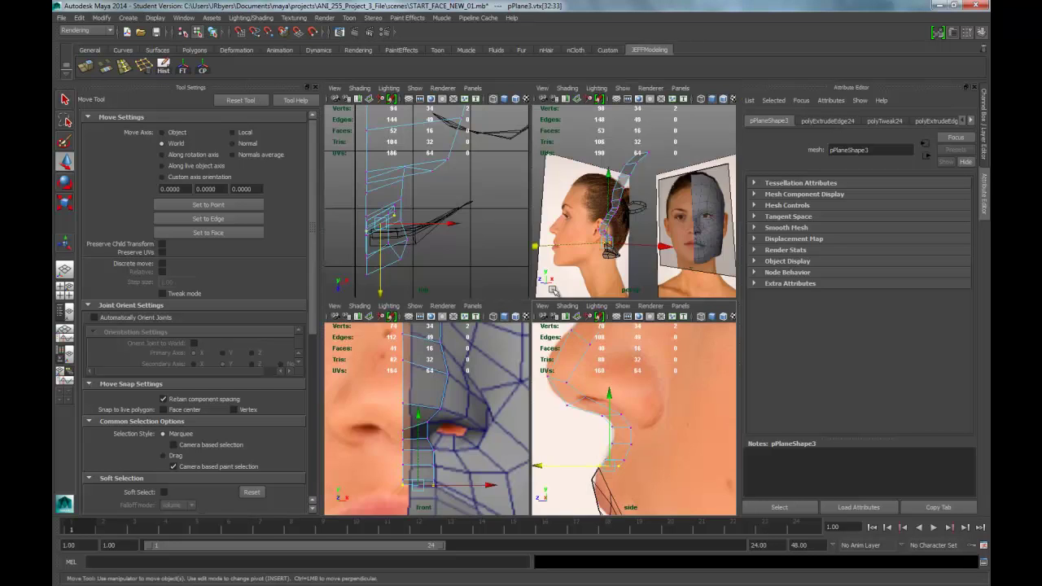
- Snap the strip's two bottom vertices onto the two upper corner vertices of the lip mesh's centre section in the perspective view
key(space)
mouse_move(578, 330)
alt+mouse_down()
mouse_move(529, 341)
mouse_move(582, 343)
alt+mouse_up()
scroll(582, 343, up, 5)
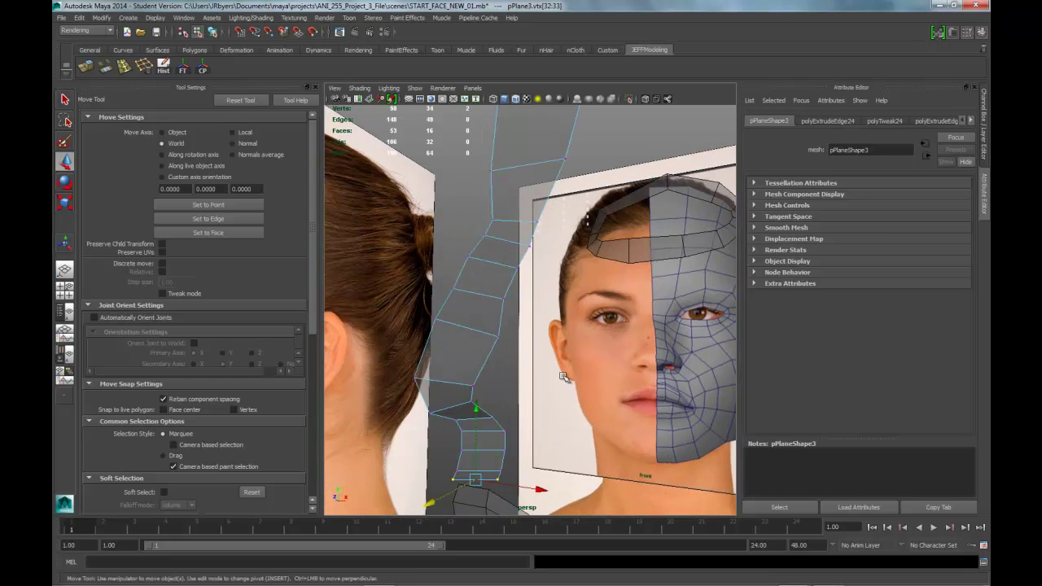
mouse_move(564, 382)
alt+mouse_down()
mouse_move(591, 390)
mouse_move(516, 402)
mouse_move(562, 383)
alt+mouse_up()
alt+right_drag(570, 379, 584, 371)
alt+drag(585, 371, 538, 358)
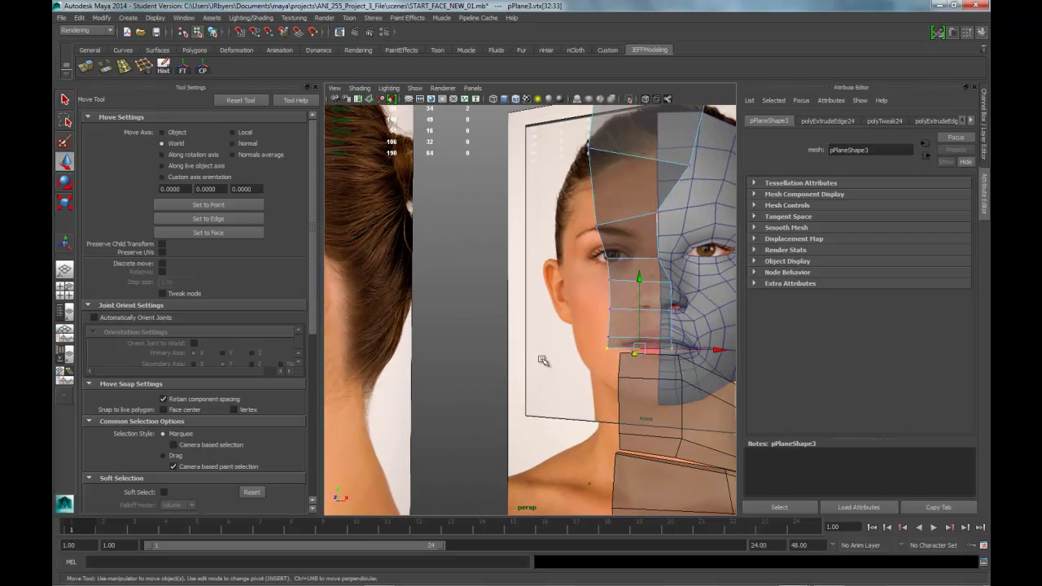
key(g)
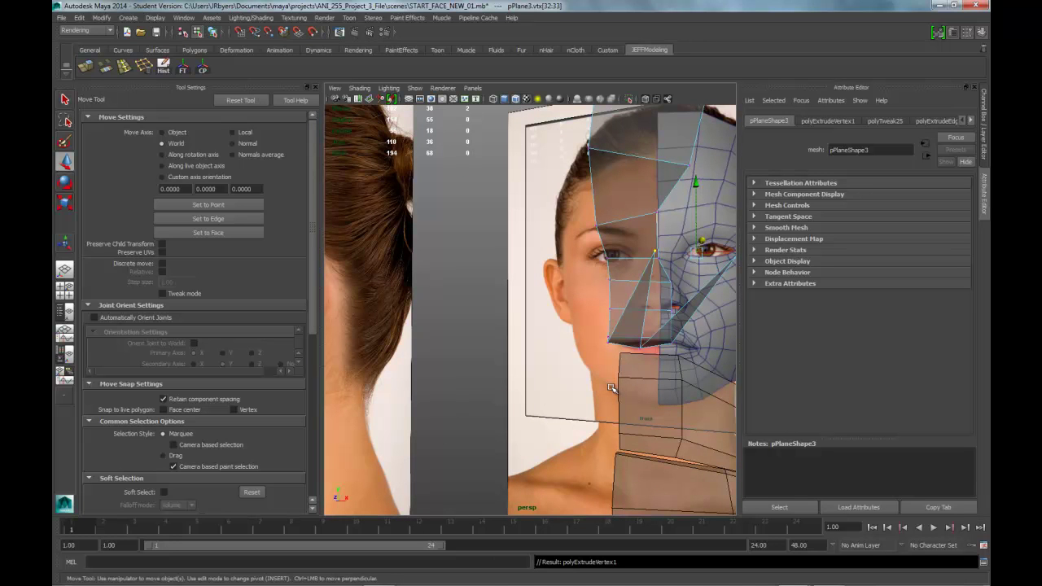
key(ctrl+z)
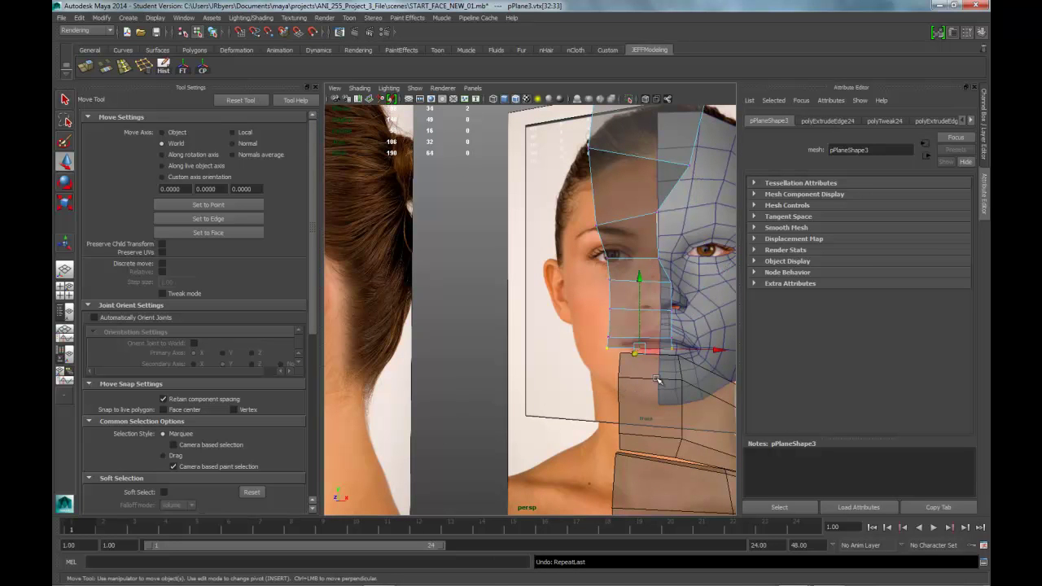
alt+drag(688, 394, 568, 396)
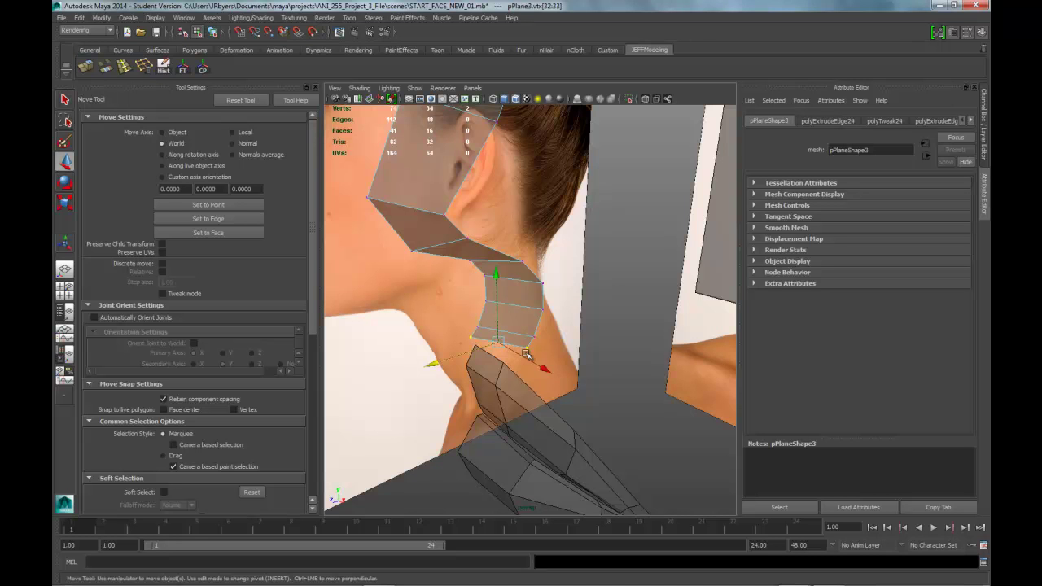
alt+drag(551, 362, 556, 359)
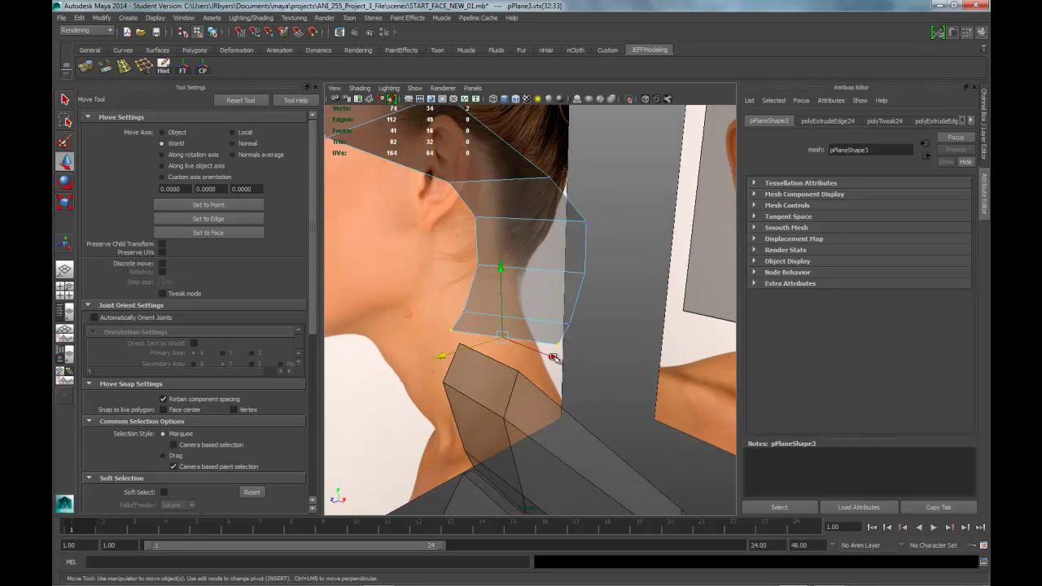
click(455, 333)
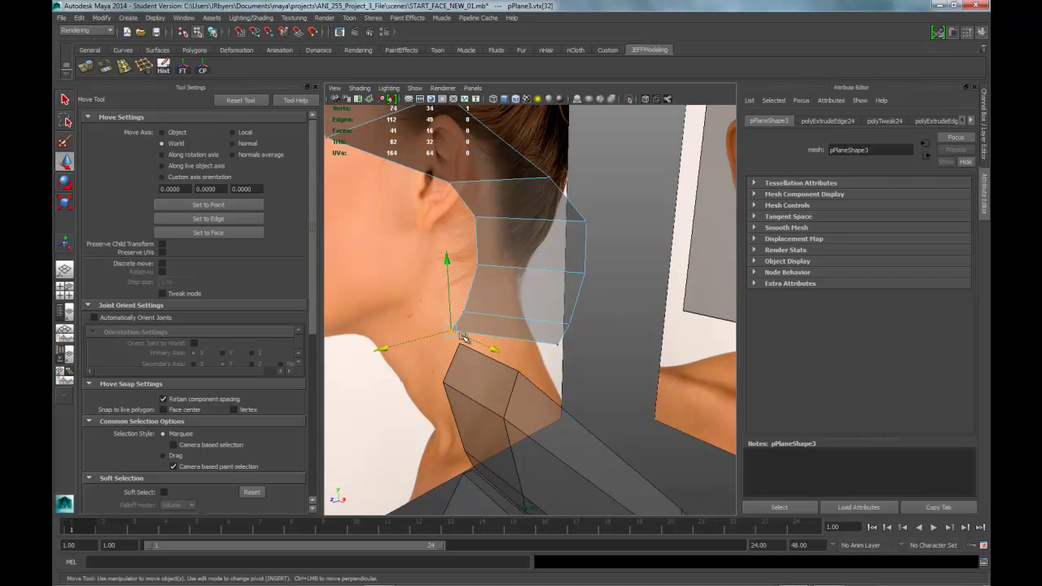
drag(453, 333, 461, 343)
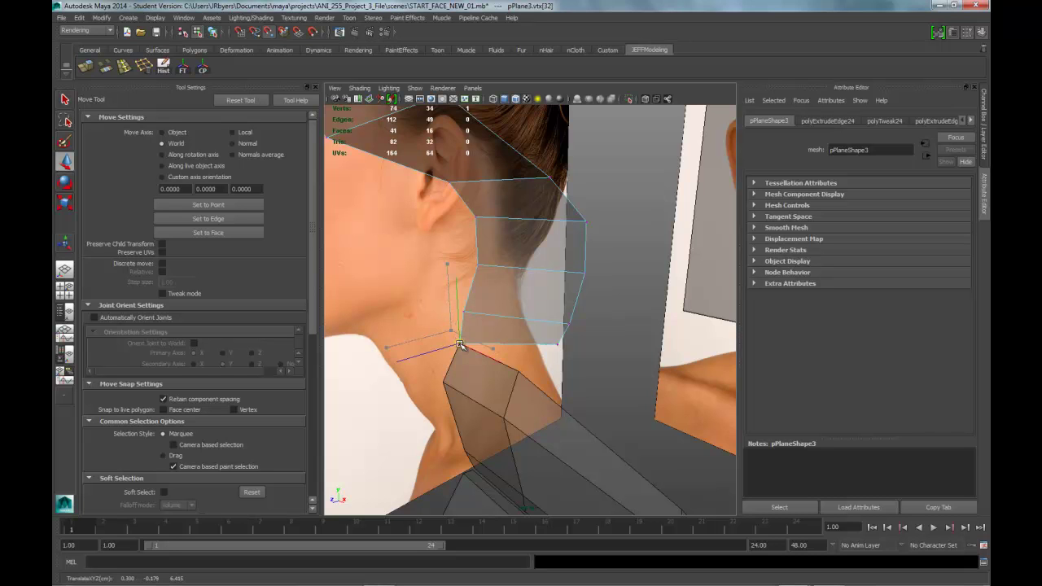
click(558, 342)
drag(559, 342, 518, 368)
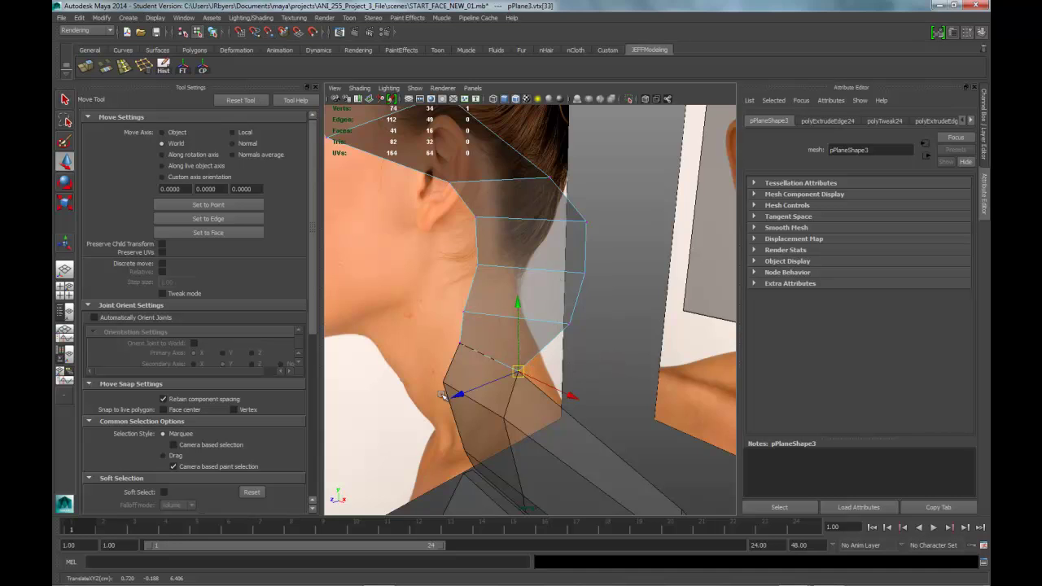
- Select the nose strip and the lip mesh alternately in the front view to examine how the two objects are separated
key(space)
key(space)
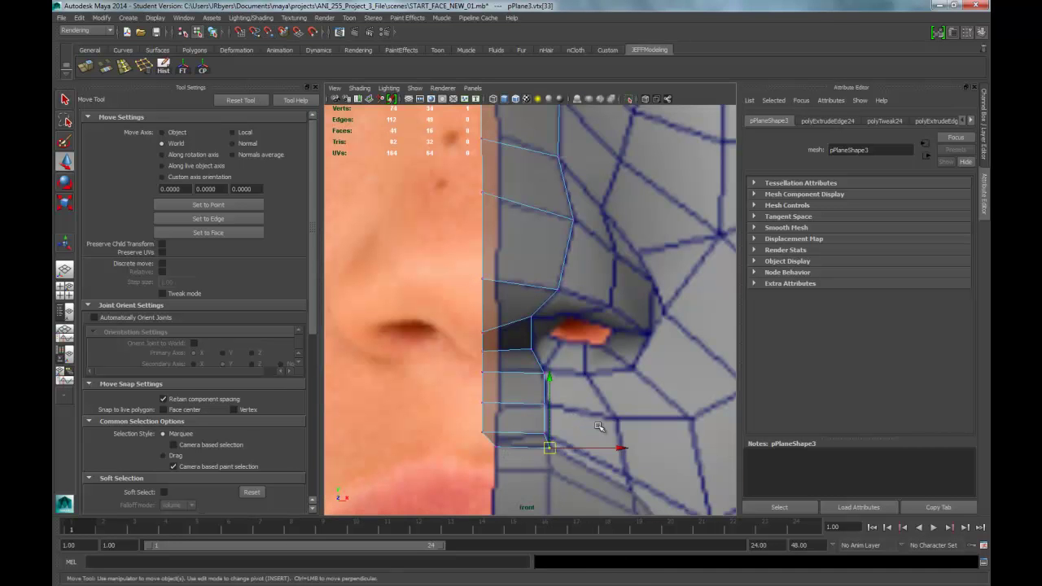
click(539, 474)
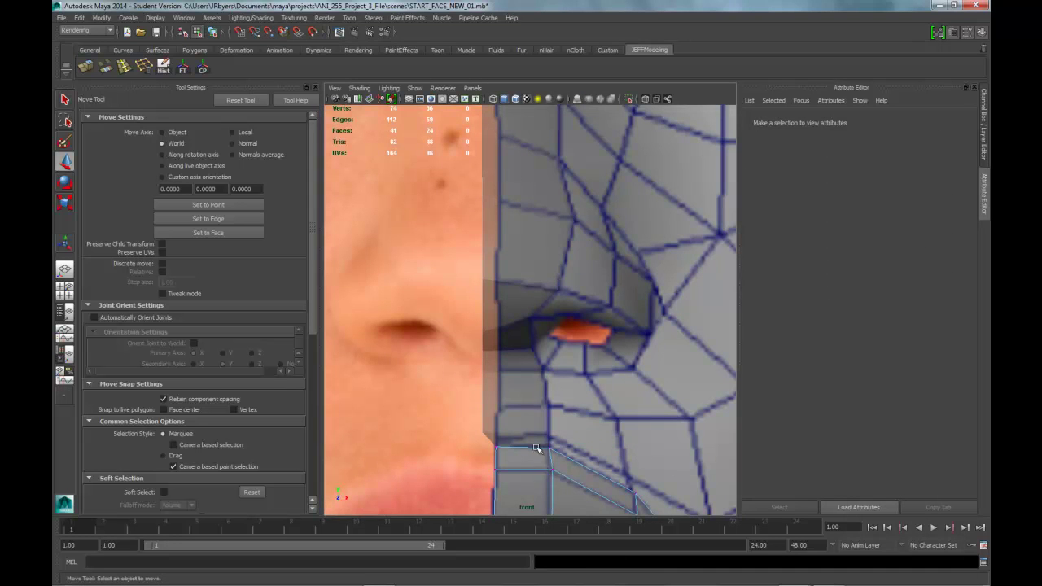
click(533, 437)
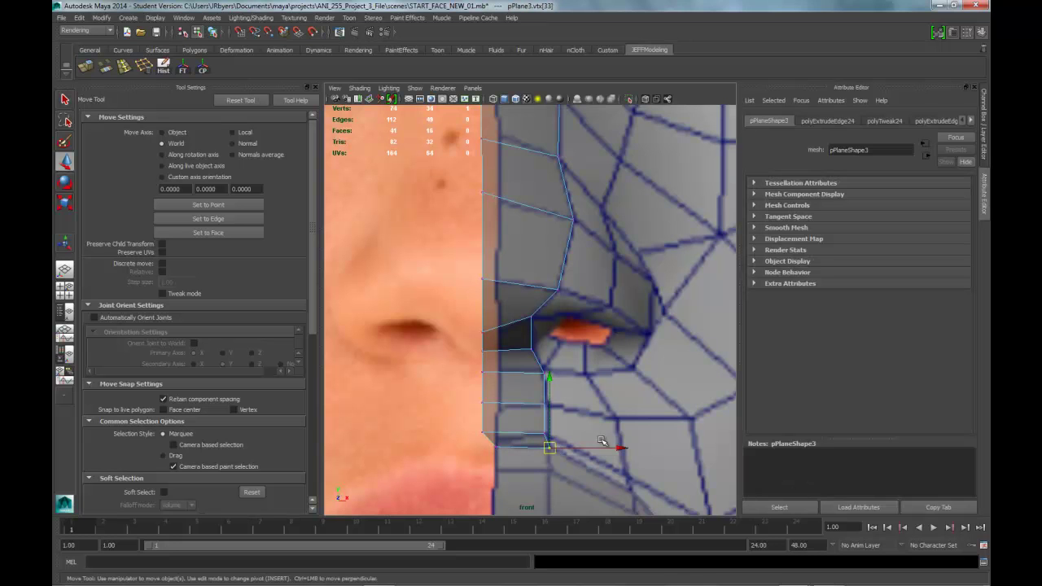
click(522, 463)
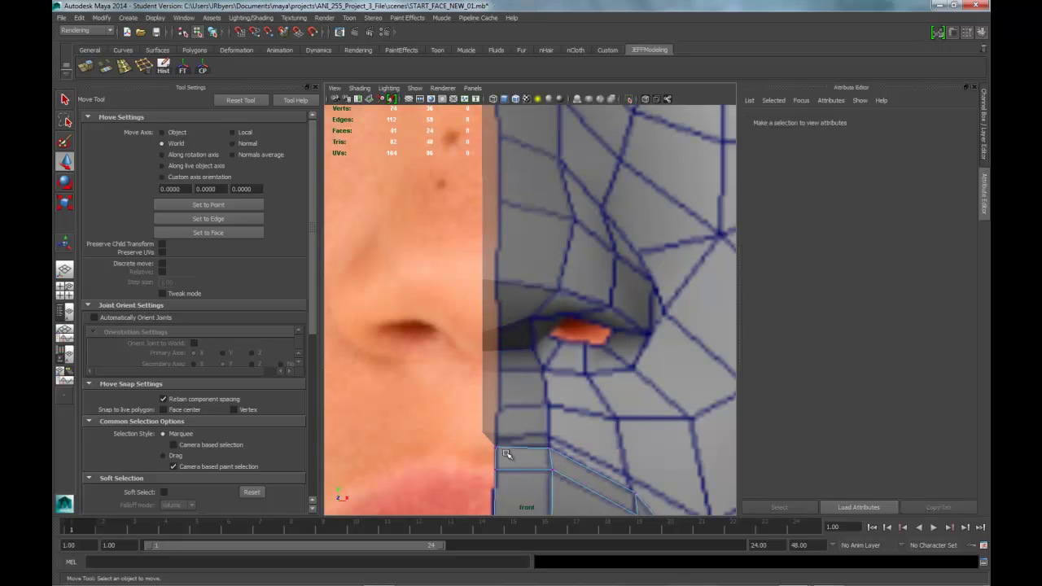
click(526, 440)
click(501, 461)
click(539, 439)
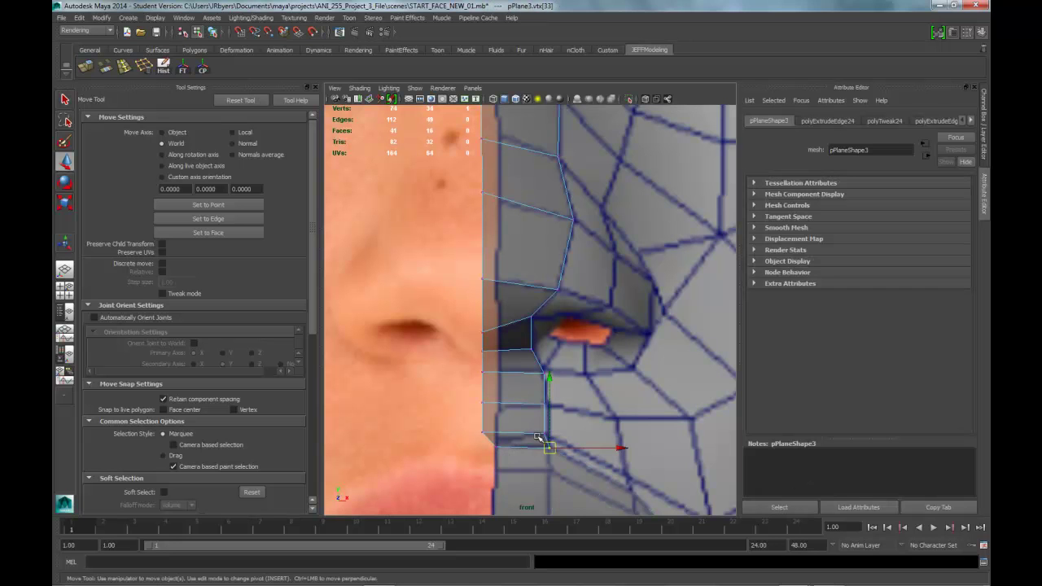
click(535, 465)
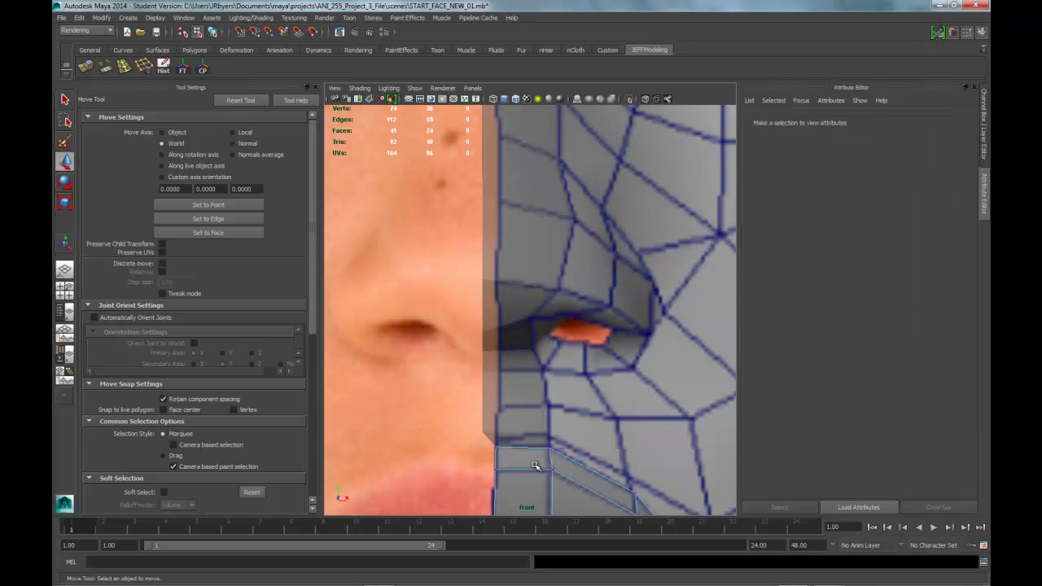
- Select the nose strip and the lip mesh together as objects and combine them into one mesh
click(211, 33)
shift+click(518, 414)
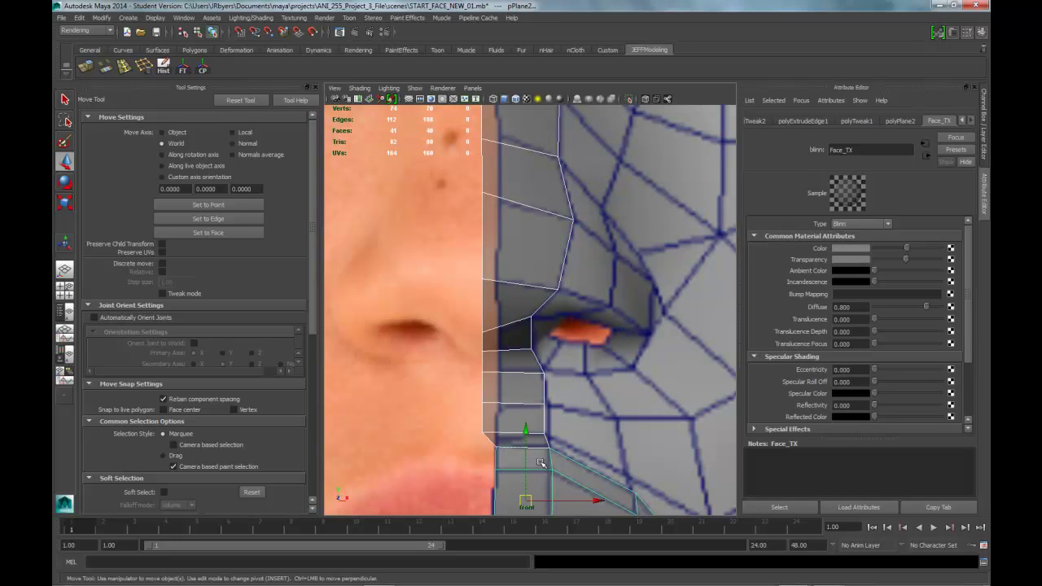
key(space)
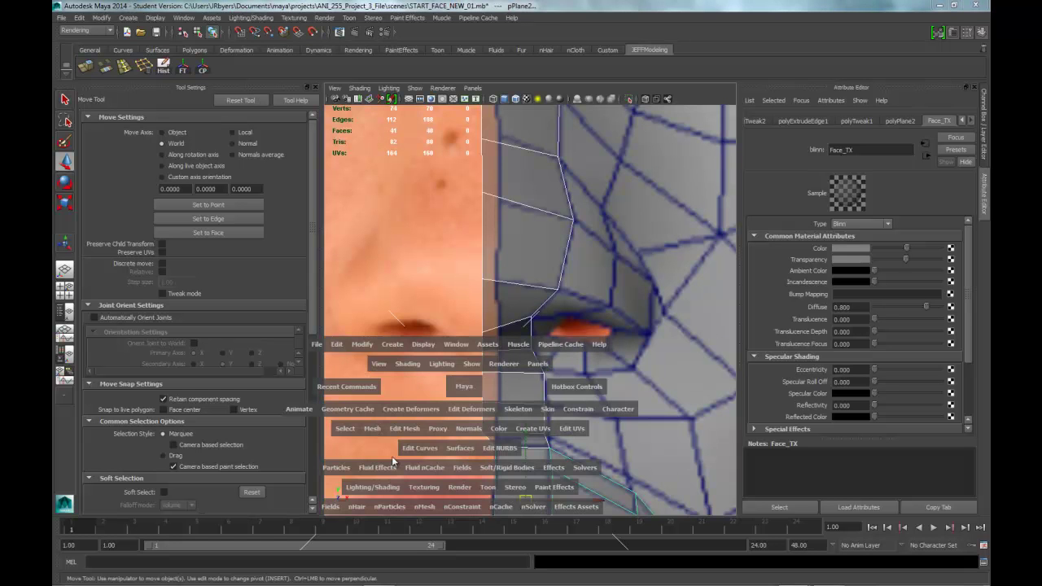
click(371, 430)
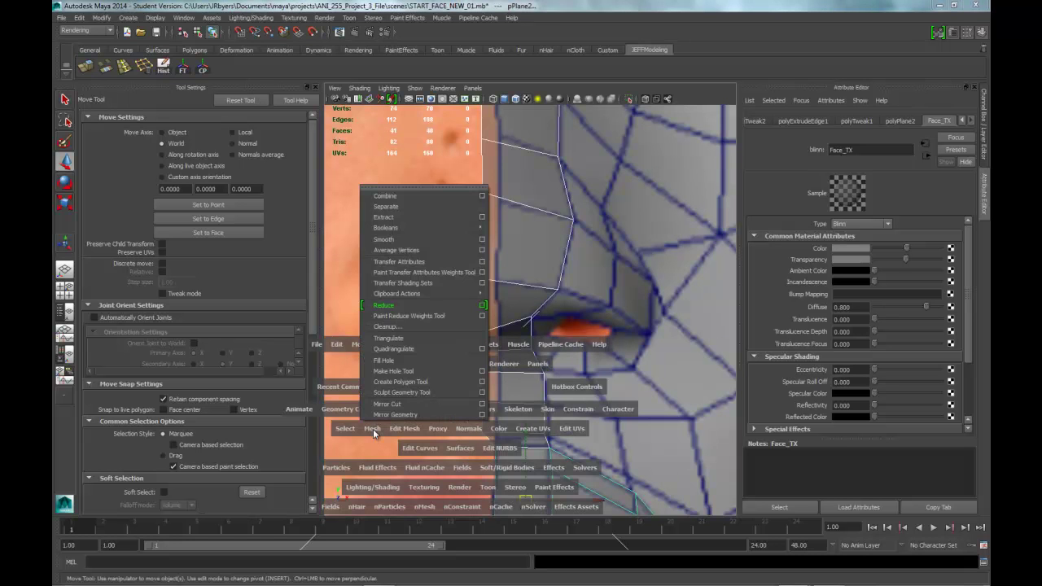
click(384, 198)
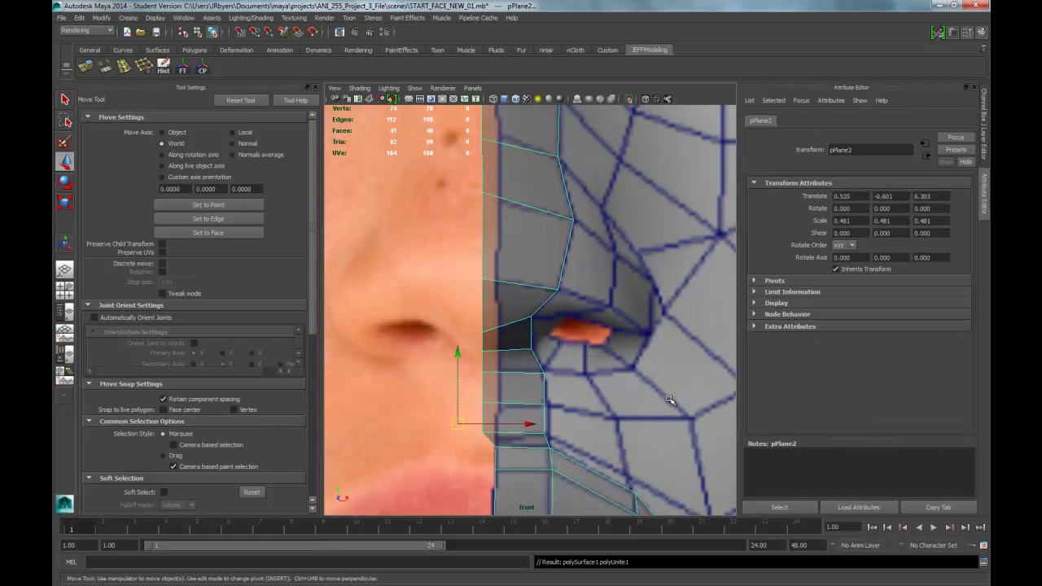
- Merge the overlapping vertices at the seam's centreline corner between strip and lips to their centre
right_click(511, 453)
right_drag(513, 448, 478, 344)
click(497, 440)
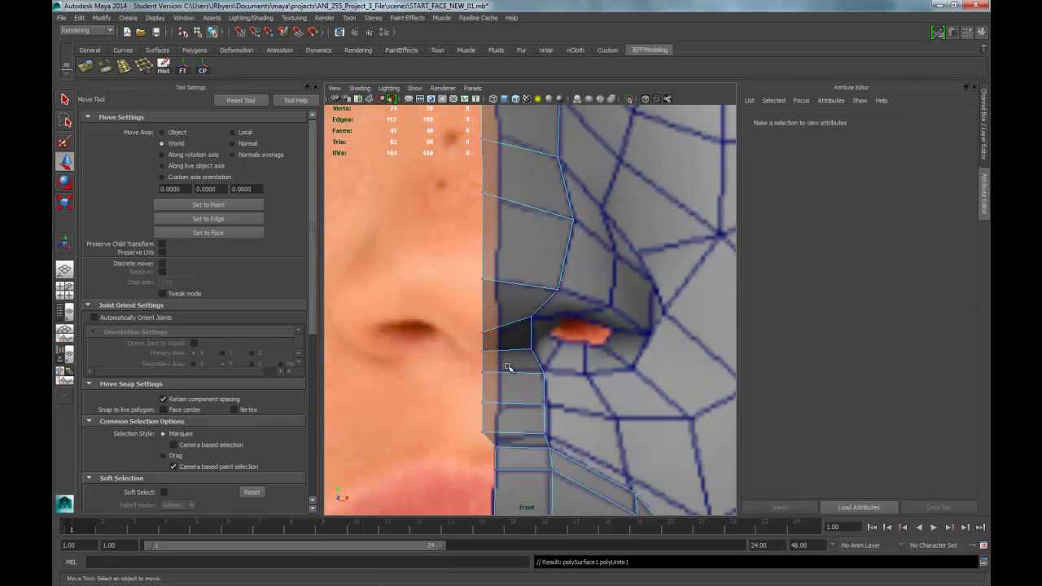
key(F9)
click(498, 448)
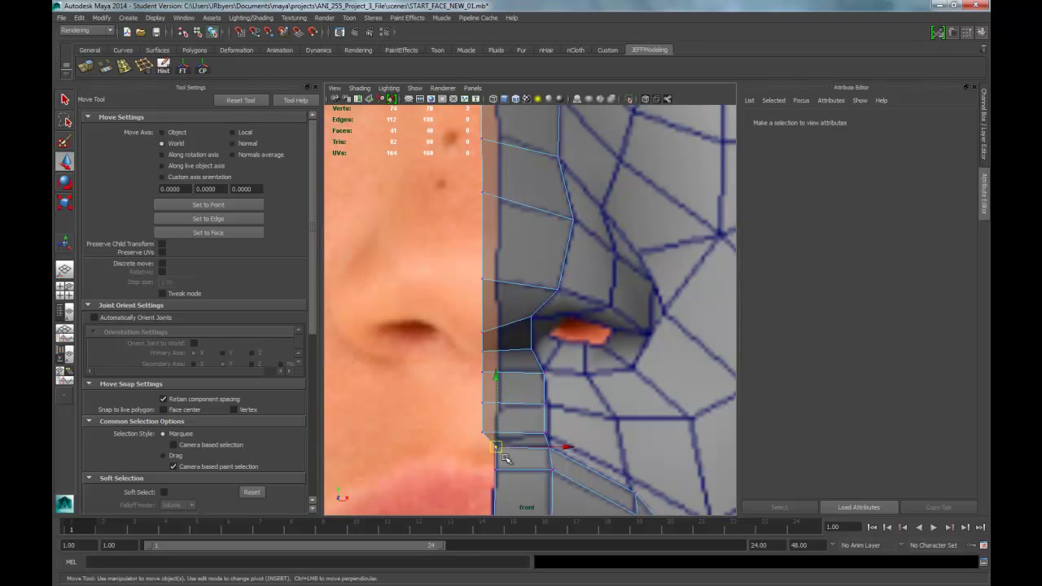
key(space)
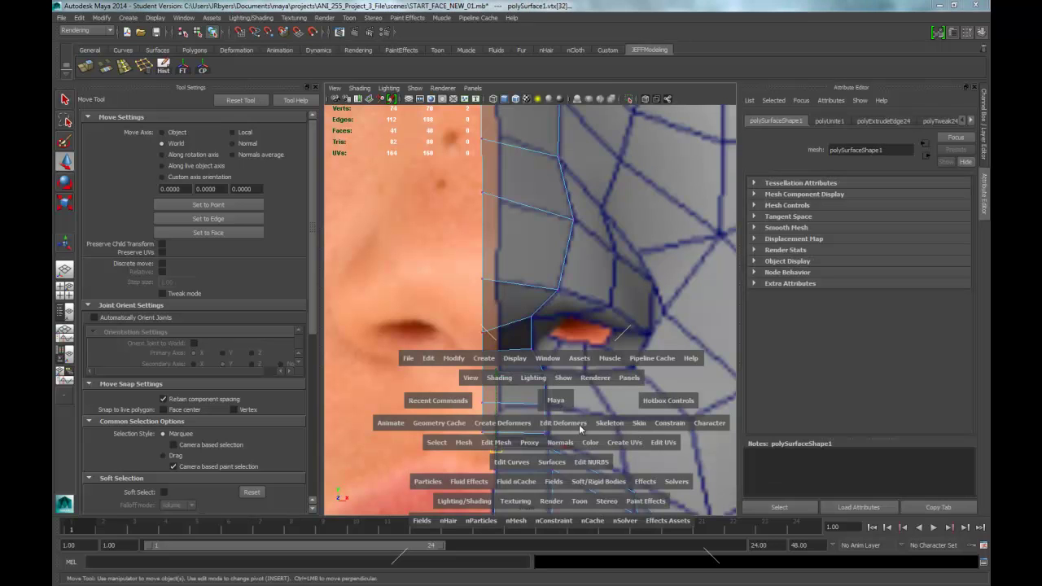
drag(515, 446, 536, 330)
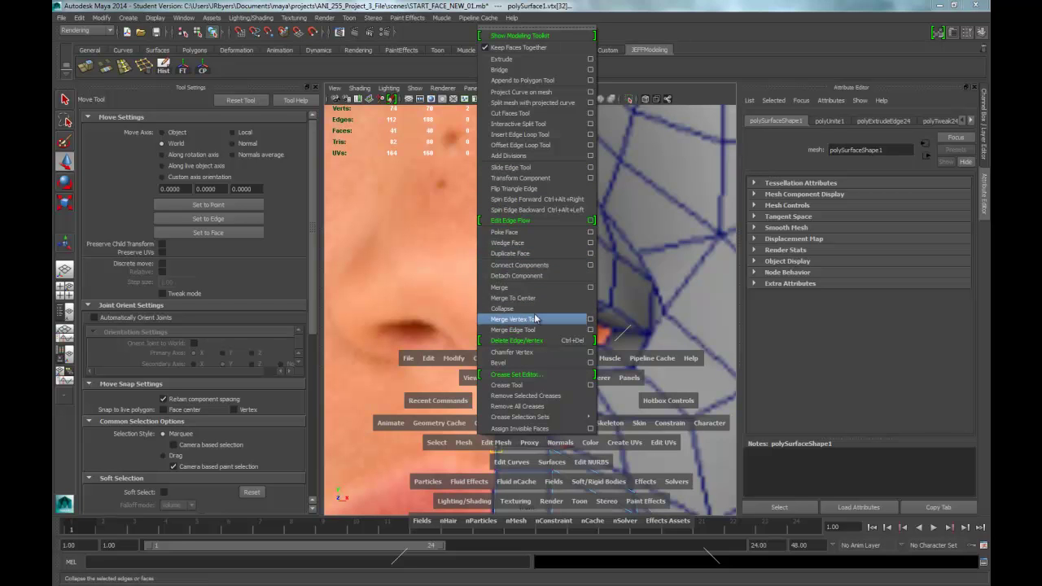
click(513, 298)
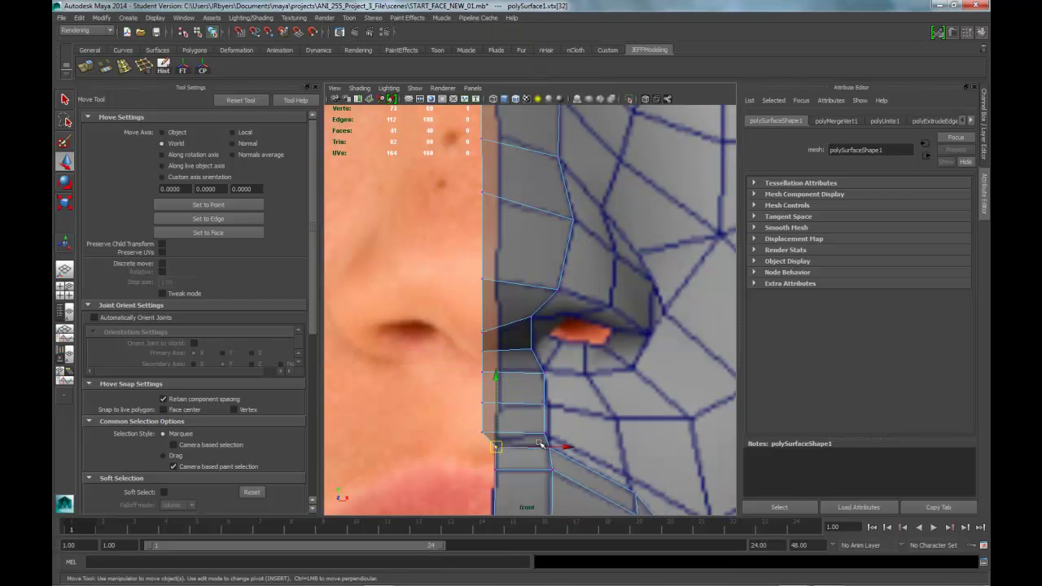
- Merge the overlapping vertices at the seam's outer corner between strip and lips to their centre
click(558, 452)
key(f)
key(g)
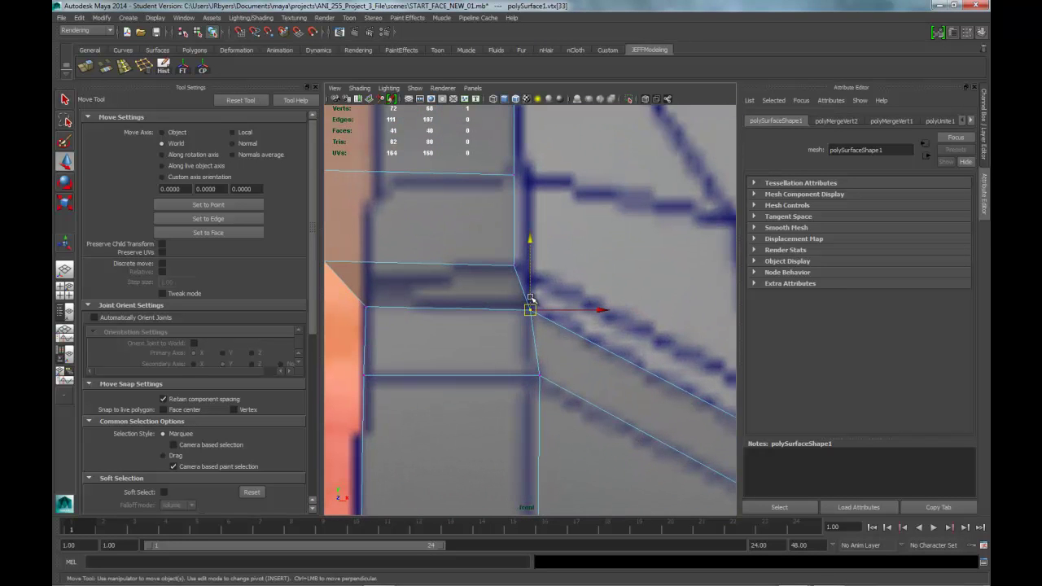
key(space)
drag(480, 339, 490, 446)
- Display the combined face mesh with smooth preview in the perspective view and delete its construction history
key(space)
key(space)
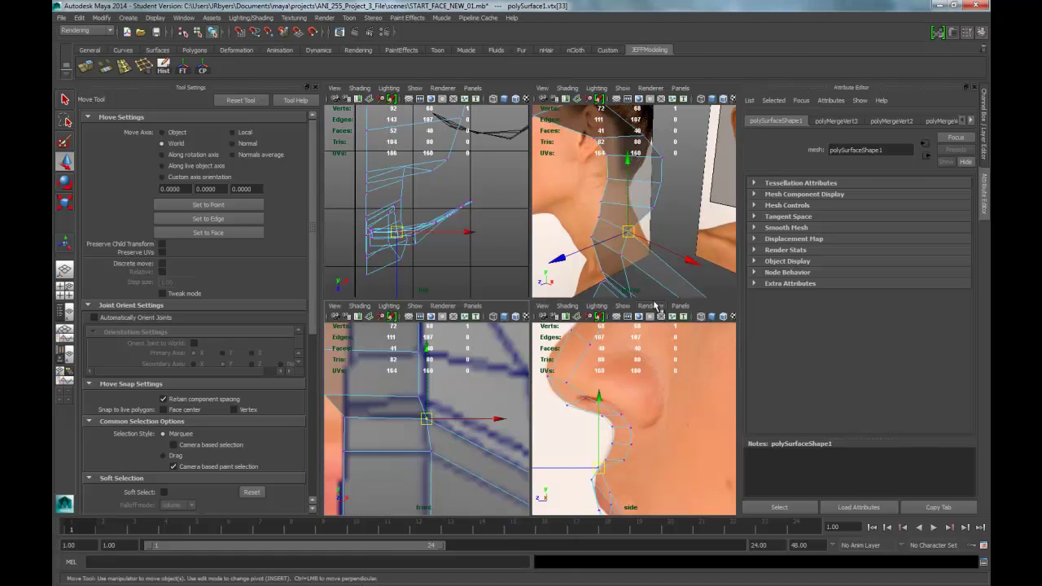
alt+drag(631, 347, 562, 383)
alt+right_drag(562, 383, 566, 430)
alt+drag(566, 430, 564, 408)
right_drag(527, 267, 522, 248)
key(3)
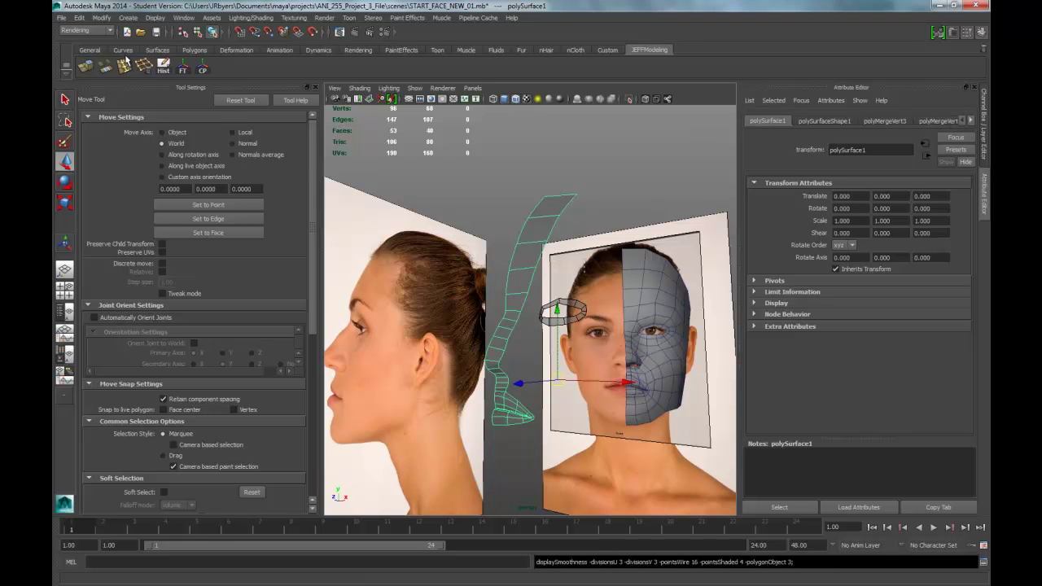
click(164, 66)
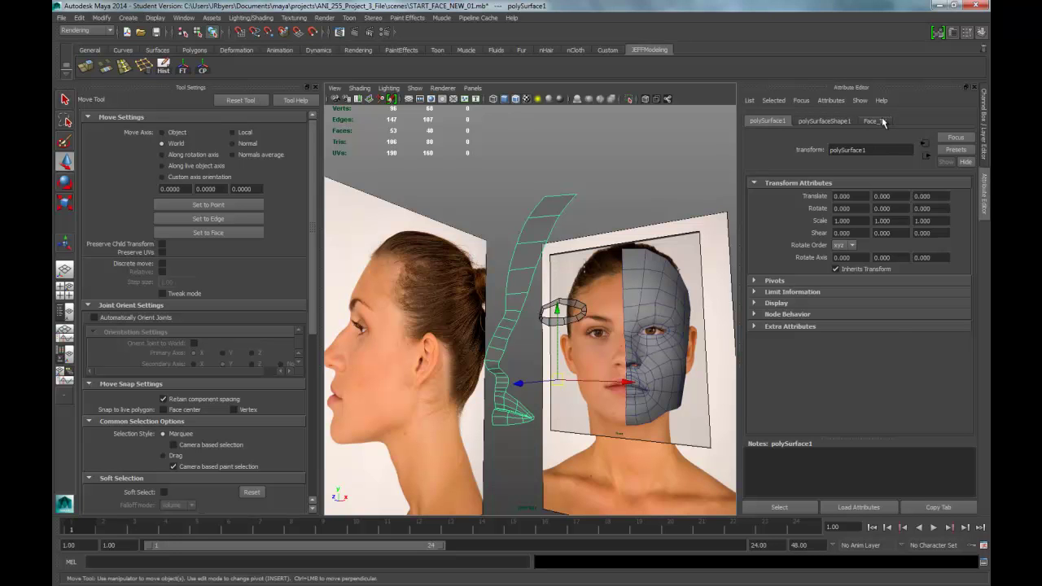
- Set the Face_TX material's transparency to 0 so the mesh is opaque, and deselect the mesh
click(875, 121)
drag(905, 259, 822, 258)
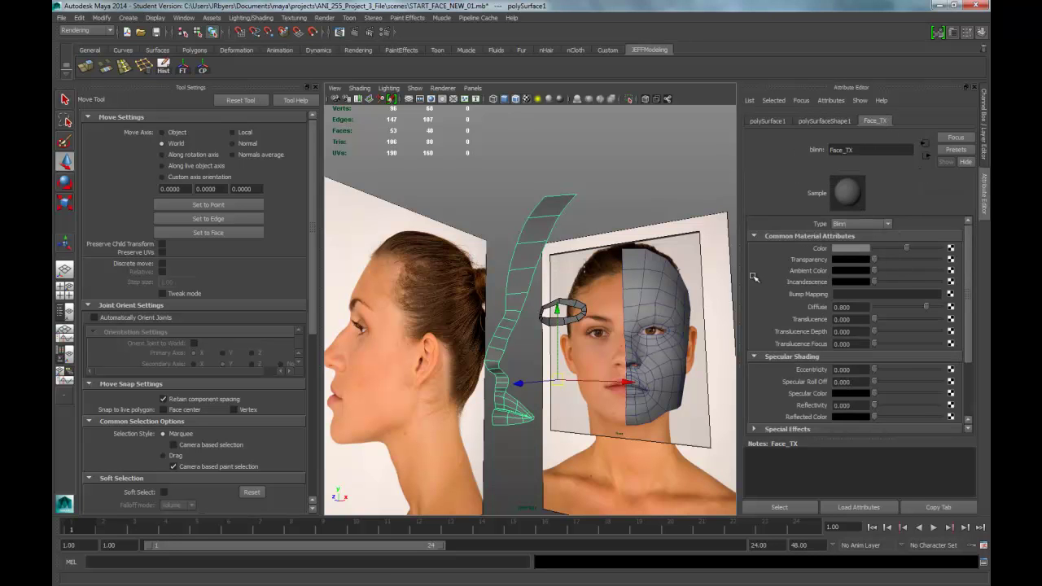
click(607, 280)
- Examine the smoothed strip and lips in the perspective and side views against the profile reference
alt+drag(617, 280, 533, 341)
alt+middle_drag(533, 340, 531, 303)
alt+drag(531, 304, 542, 350)
key(space)
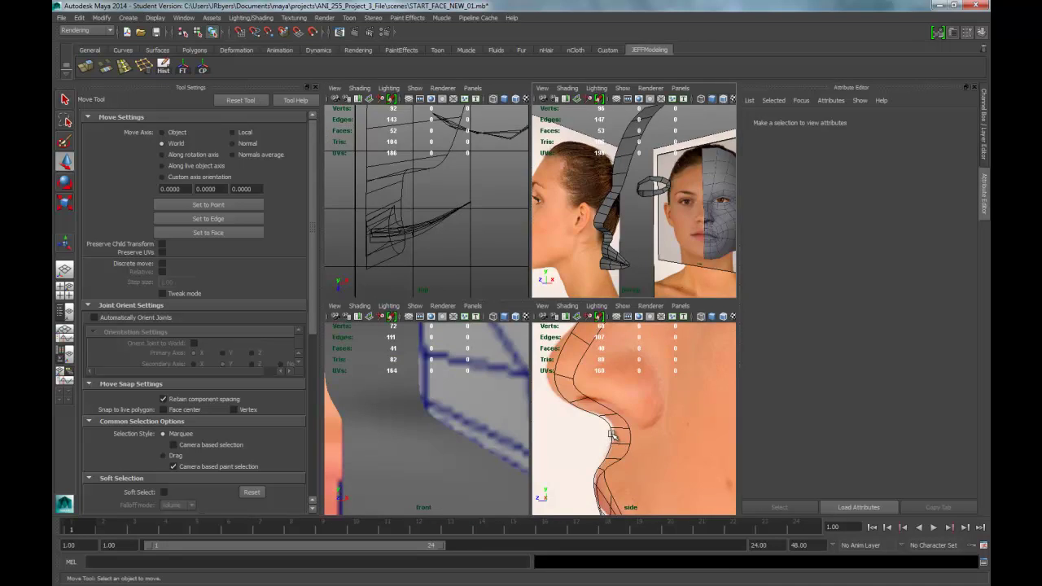
key(space)
scroll(591, 419, down, 3)
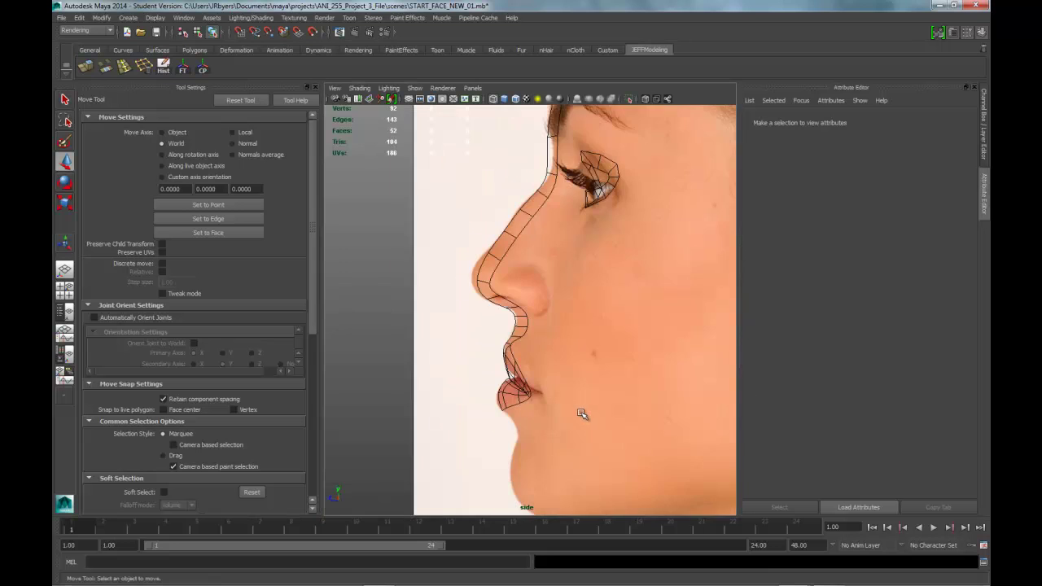
scroll(582, 414, up, 2)
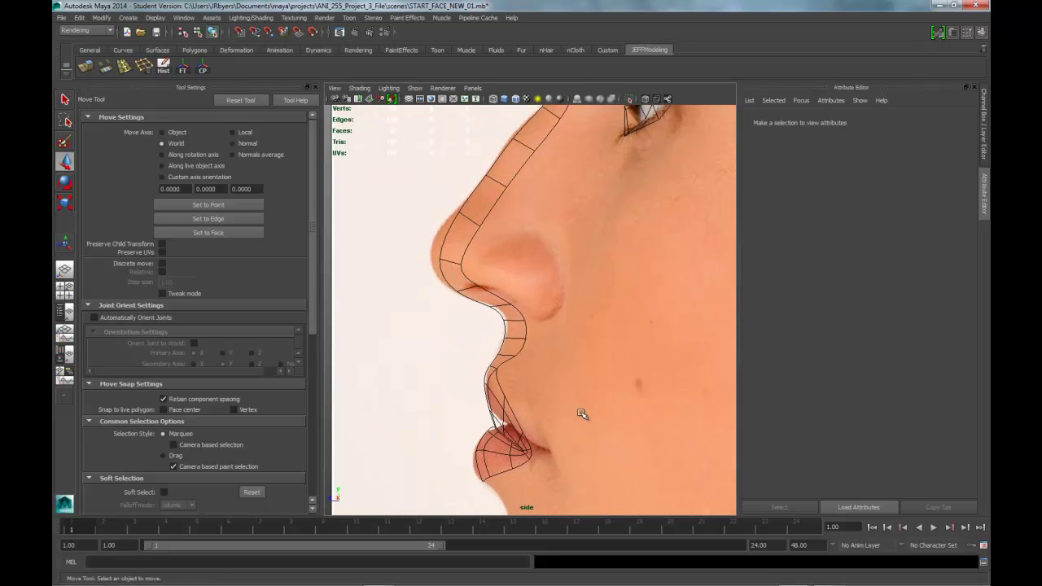
- Switch the face strip to vertex editing in the side view and fit its nose-tip vertices to the profile reference
scroll(538, 342, up, 3)
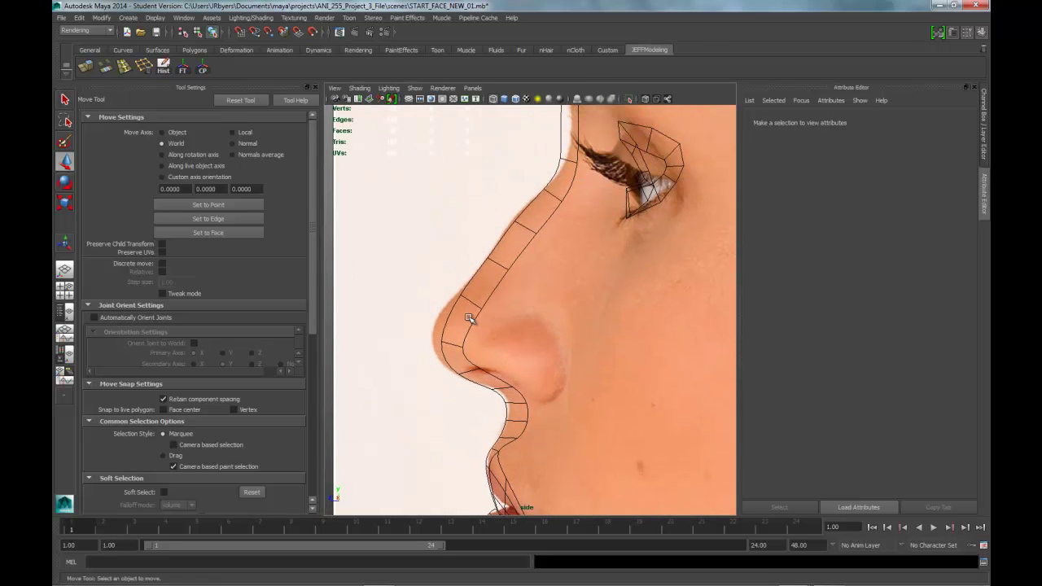
click(464, 295)
right_drag(464, 294, 430, 303)
mouse_move(436, 336)
mouse_down()
mouse_move(449, 352)
mouse_move(432, 342)
mouse_up()
shift+click(462, 348)
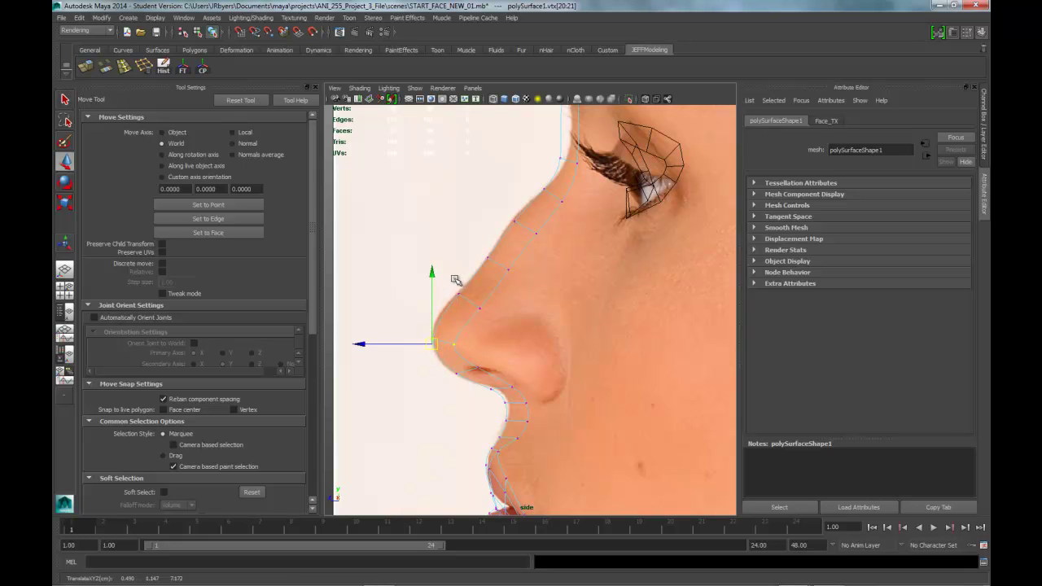
- Reposition the strip's vertex pairs along the nose bridge and below the nose to follow the profile reference
drag(492, 321, 468, 305)
drag(530, 274, 500, 268)
drag(492, 324, 461, 304)
drag(441, 359, 519, 421)
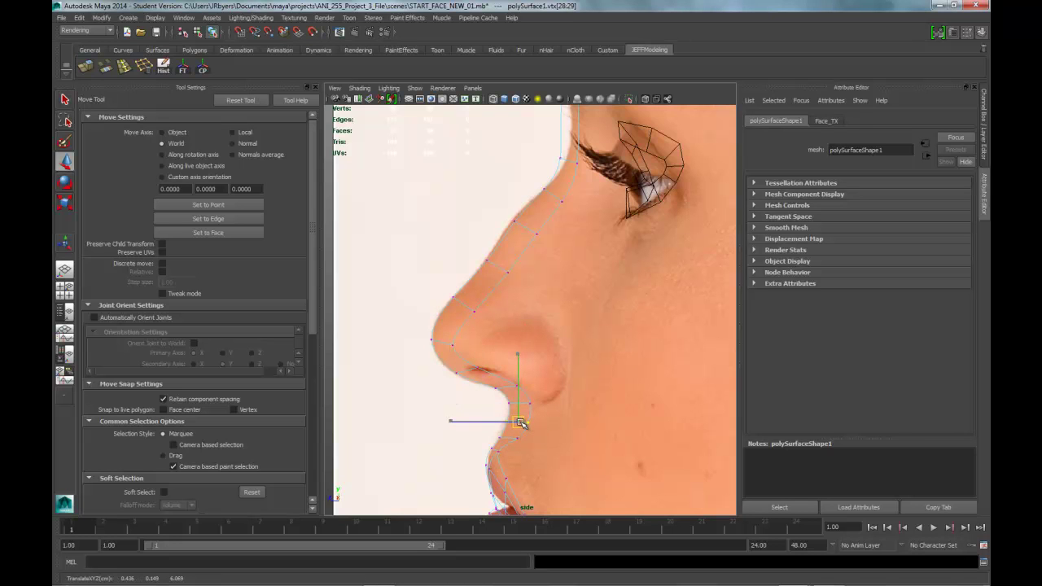
drag(534, 218, 517, 236)
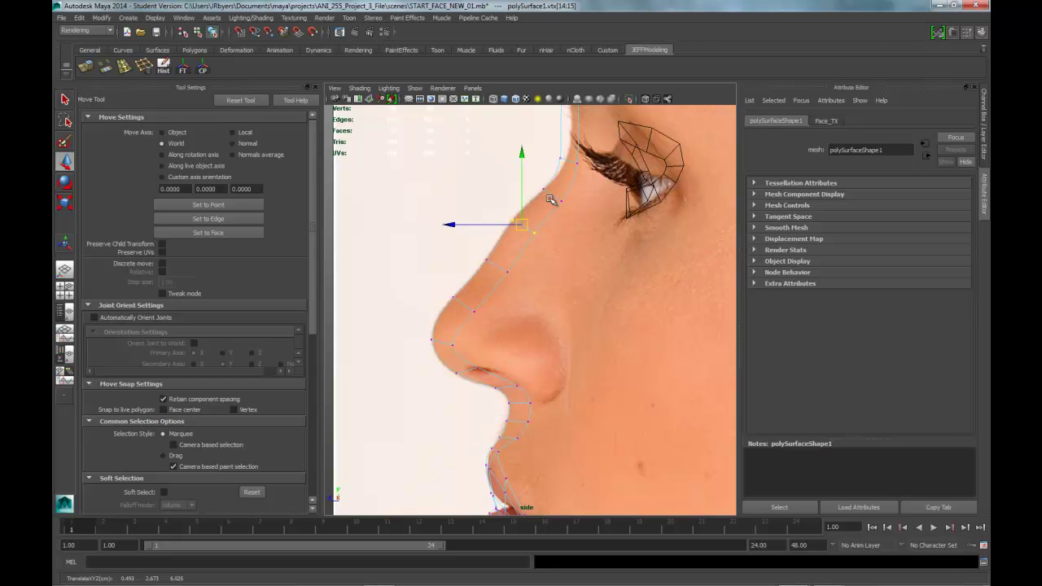
- Adjust the strip's vertex pairs at the nose root and around the eyebrow to follow the profile reference
alt+middle_drag(622, 193, 557, 308)
drag(487, 263, 522, 277)
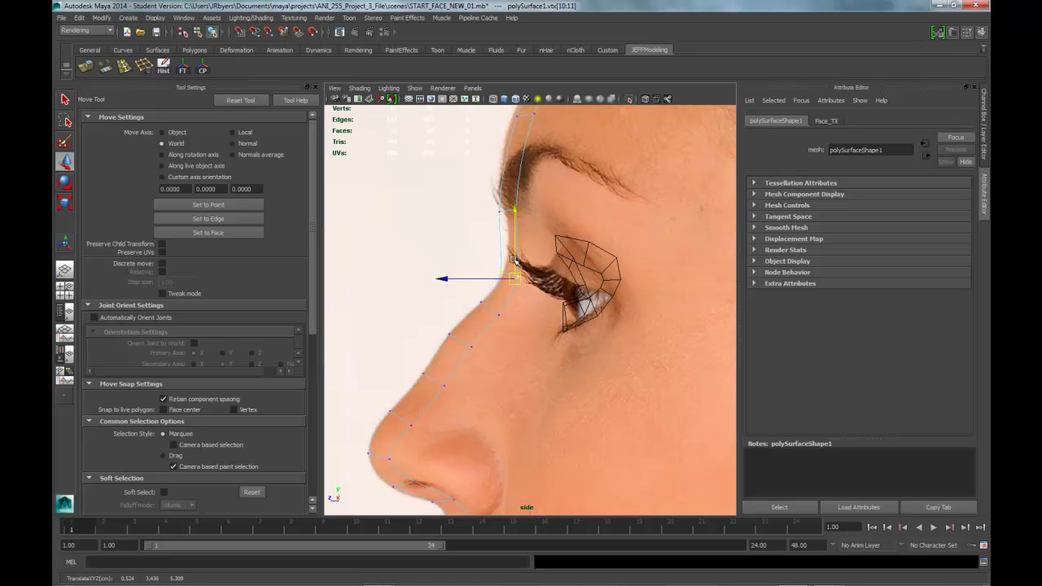
drag(490, 203, 519, 215)
alt+middle_drag(520, 216, 500, 299)
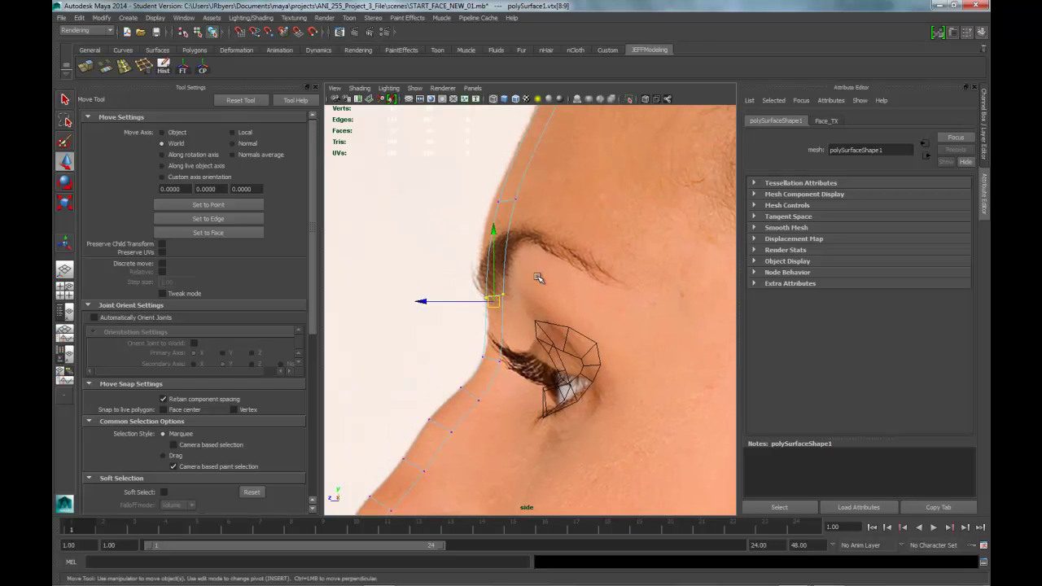
mouse_move(489, 194)
mouse_down()
mouse_move(527, 213)
mouse_move(492, 202)
mouse_up()
drag(463, 270, 498, 307)
mouse_move(465, 195)
mouse_down()
mouse_move(534, 217)
mouse_move(481, 202)
mouse_up()
- Align the strip's forehead vertex pairs, from above the eyebrow up to the hairline, with the profile reference
alt+middle_drag(480, 203, 439, 348)
drag(482, 208, 514, 236)
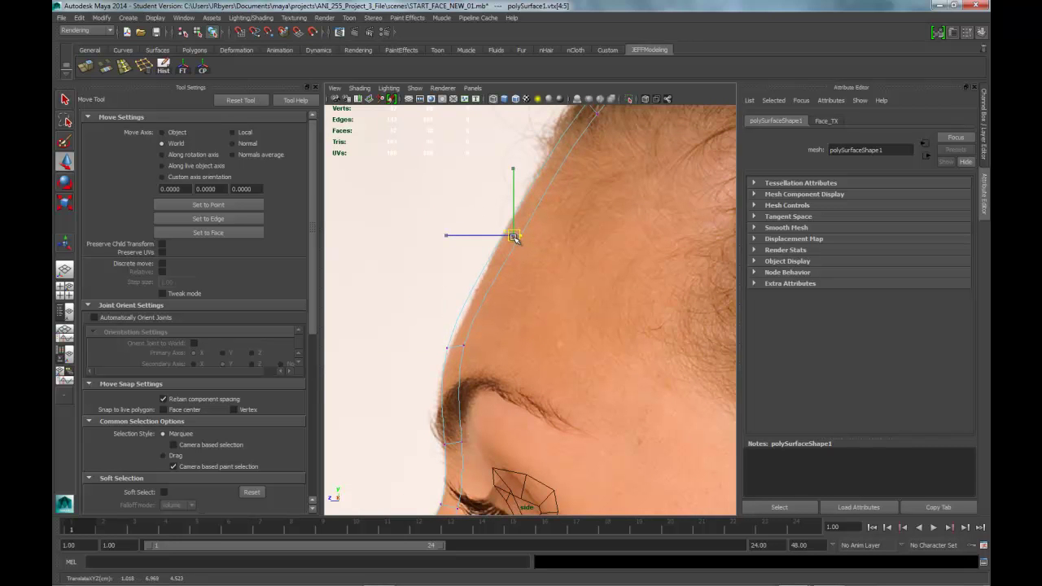
drag(423, 342, 446, 348)
alt+middle_drag(623, 256, 579, 361)
drag(530, 199, 574, 236)
- Return the face mesh to object mode and show it in the perspective view beside the front reference
scroll(605, 256, down, 8)
scroll(604, 259, up, 5)
alt+middle_drag(557, 326, 581, 291)
scroll(569, 304, down, 2)
scroll(568, 304, up, 3)
key(space)
key(space)
alt+drag(621, 207, 501, 304)
right_drag(500, 305, 489, 356)
alt+drag(544, 342, 549, 345)
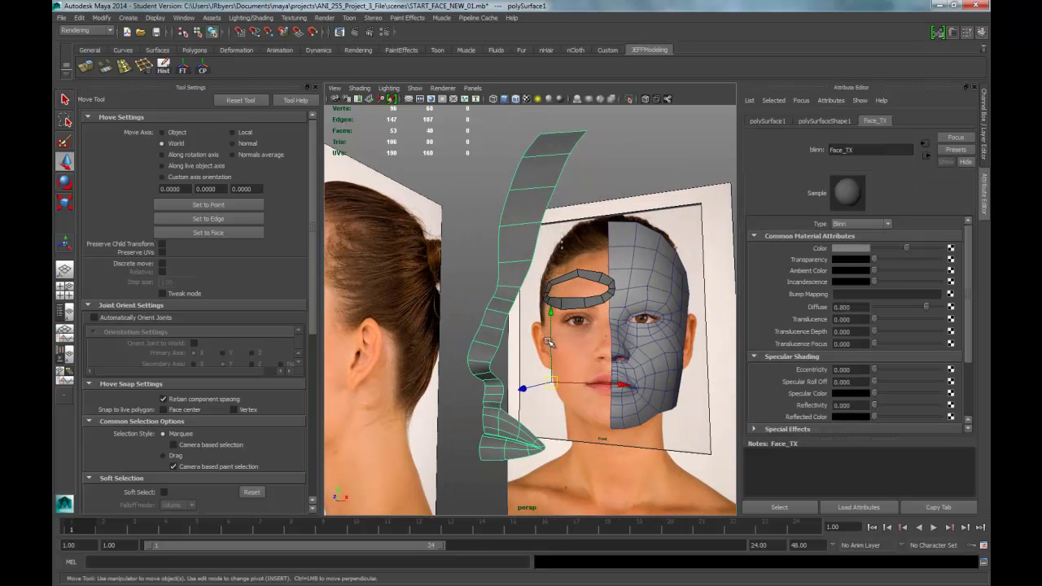
- Save the scene as START_FACE_NEW_02.mb in the project's scenes folder, accepting the student version notice
click(61, 17)
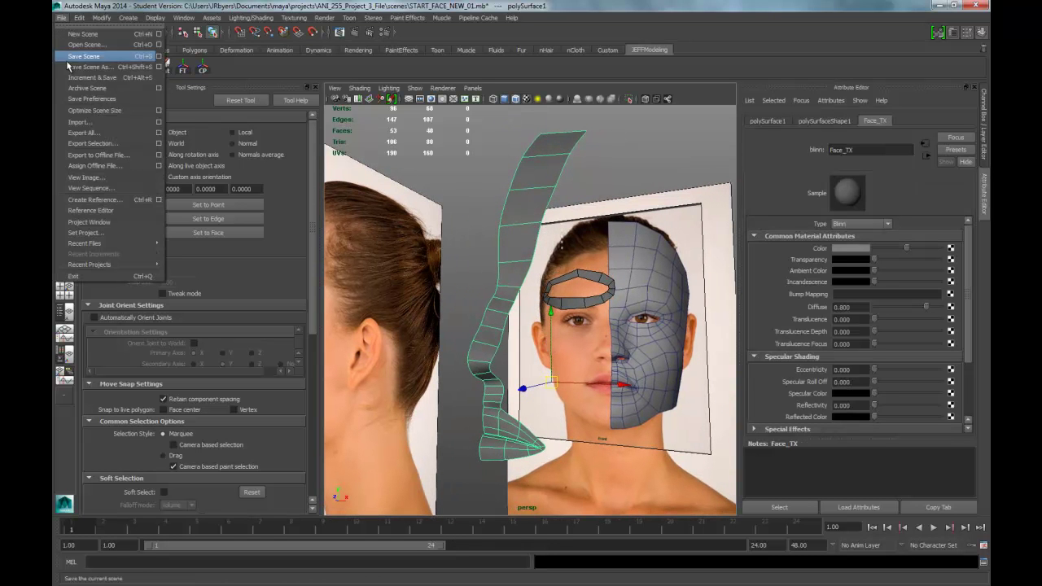
click(81, 68)
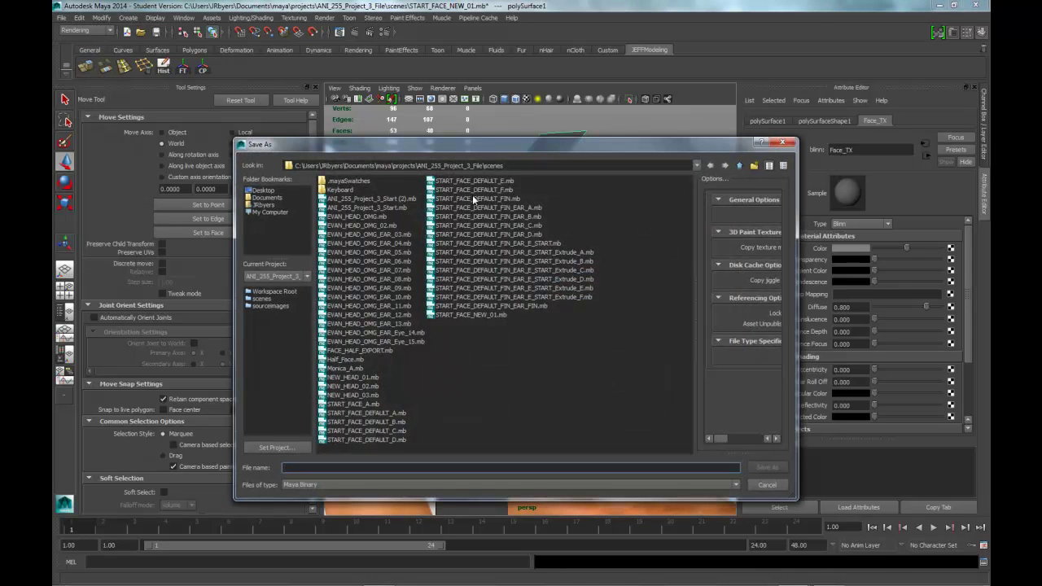
click(492, 315)
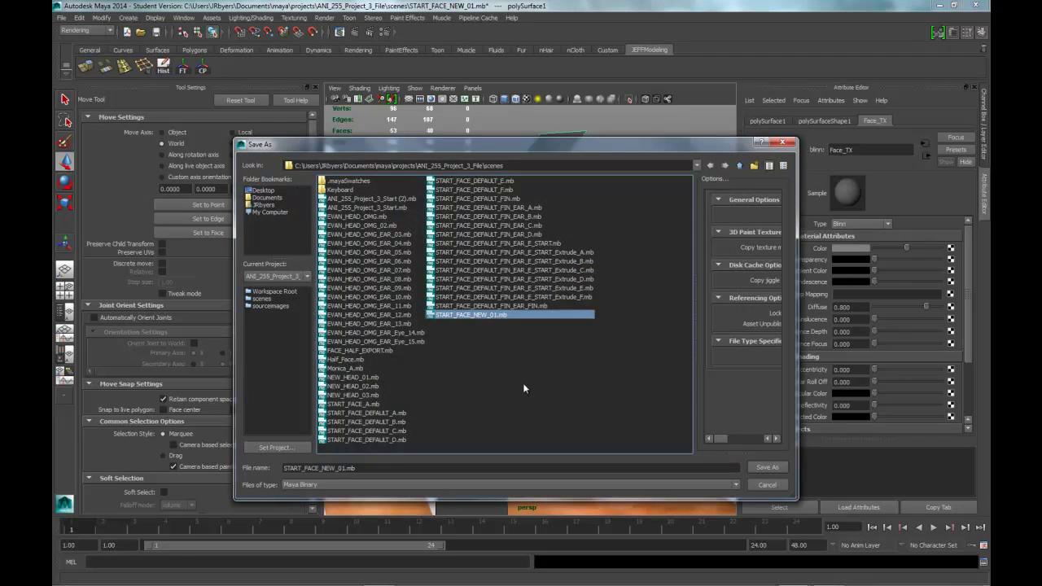
double_click(351, 468)
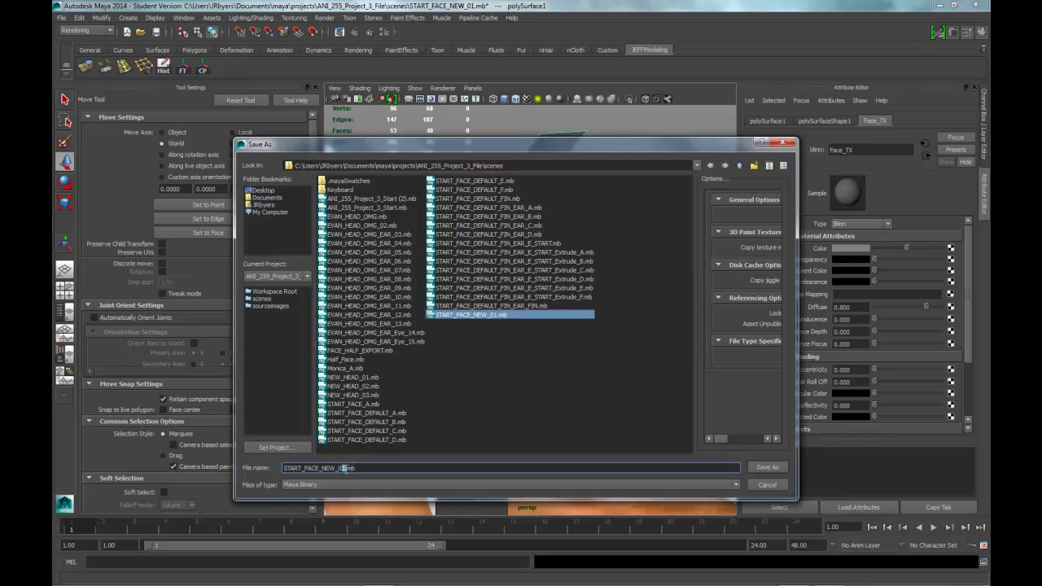
text(2)
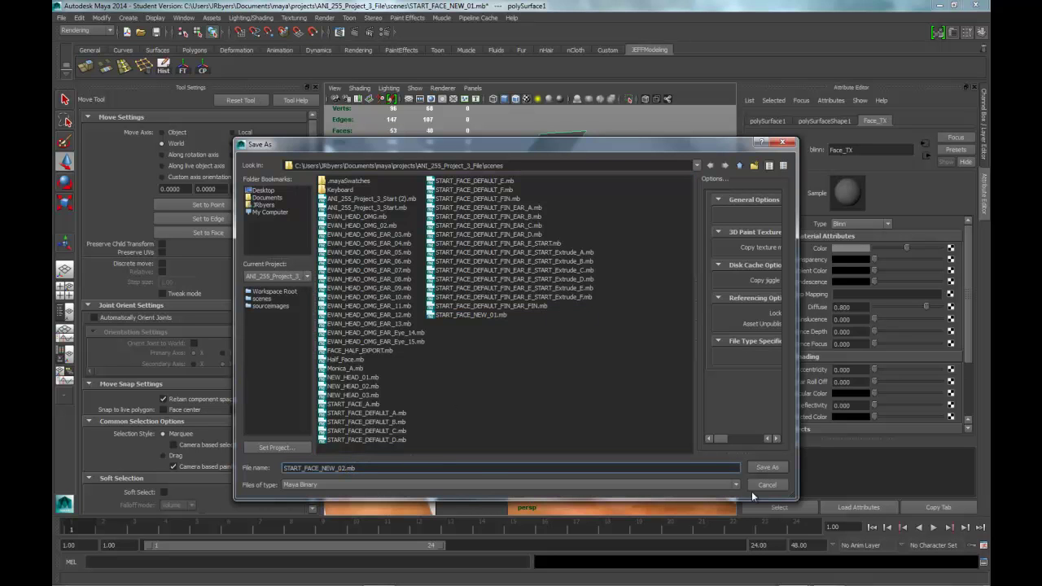
click(763, 467)
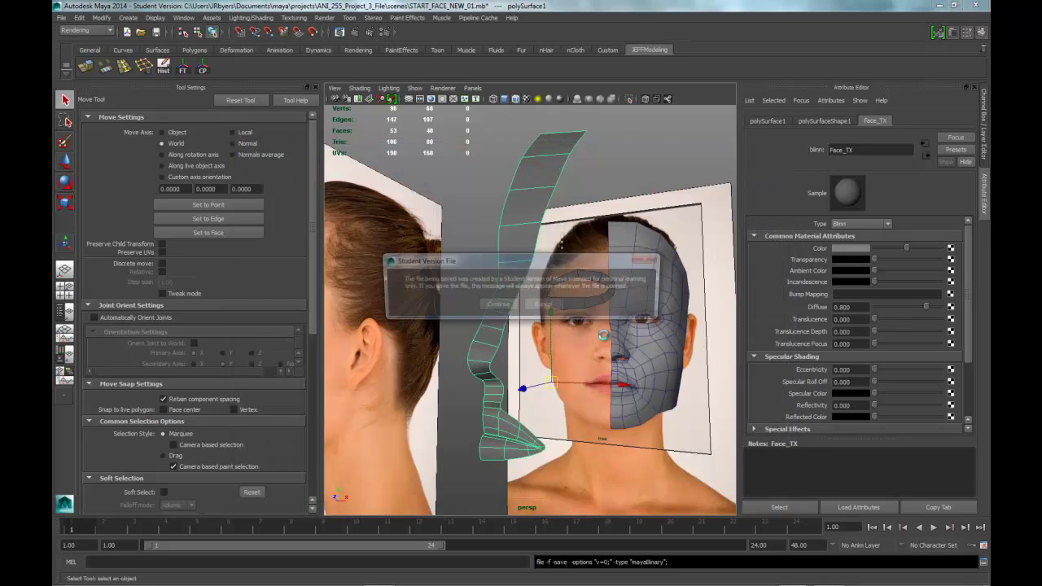
click(499, 304)
alt+drag(631, 395, 579, 287)
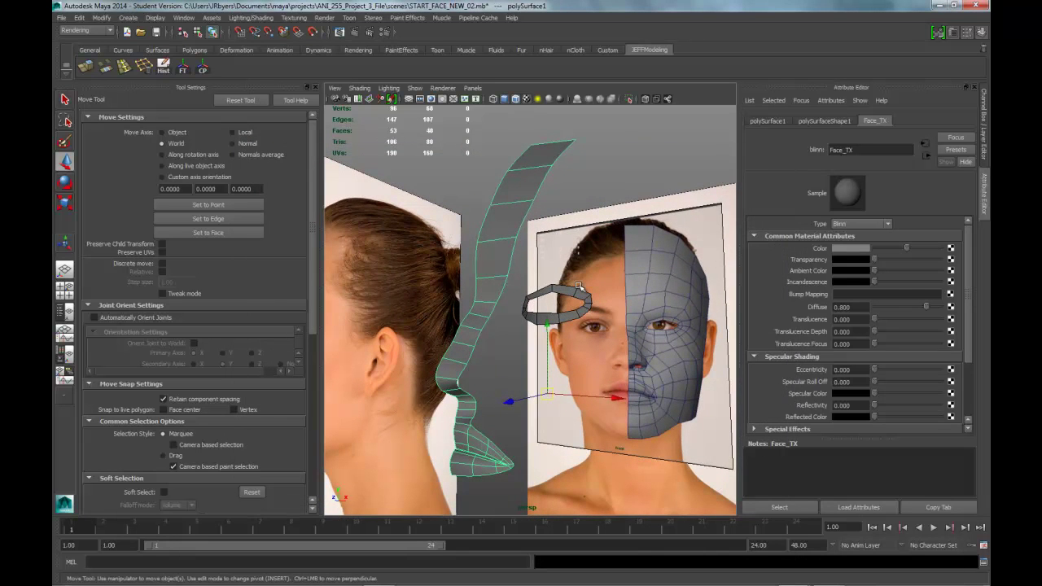